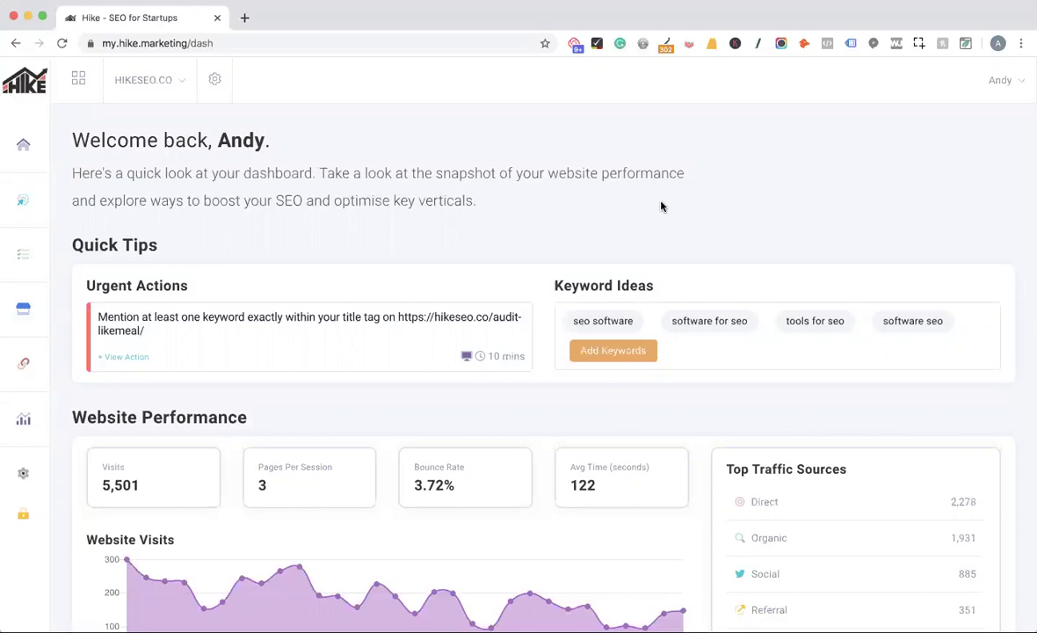
Step: Scroll over the dashboard, then expand the Strategy section of the sidebar to list its pages
{"action": "scroll", "coordinate": [664, 206], "scroll_direction": "down", "scroll_amount": 2}
{"action": "scroll", "coordinate": [664, 206], "scroll_direction": "up", "scroll_amount": 3}
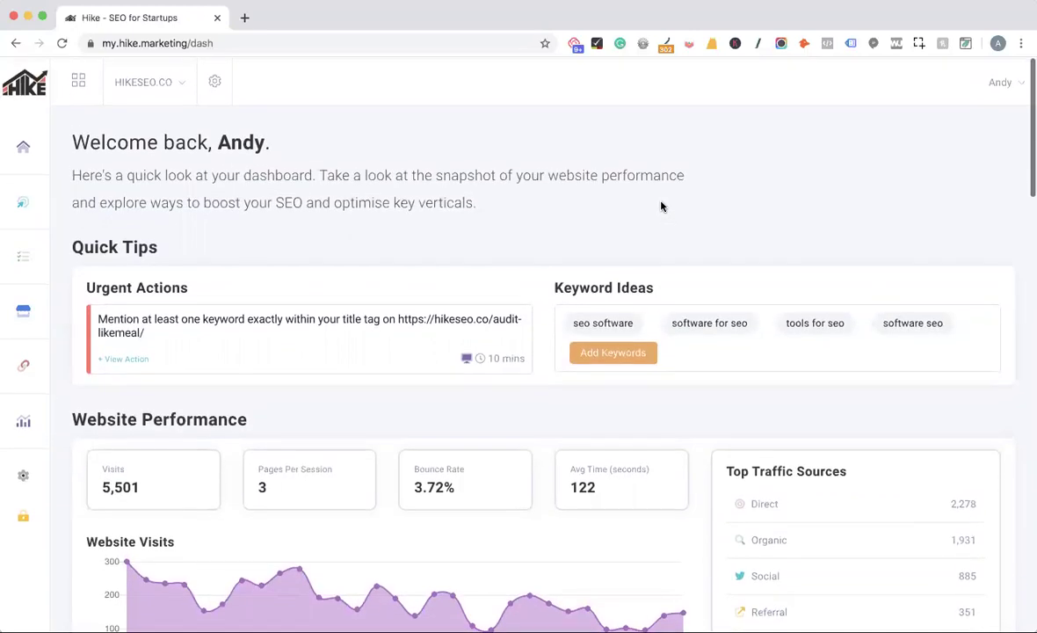
{"action": "scroll", "coordinate": [500, 333], "scroll_direction": "down", "scroll_amount": 3}
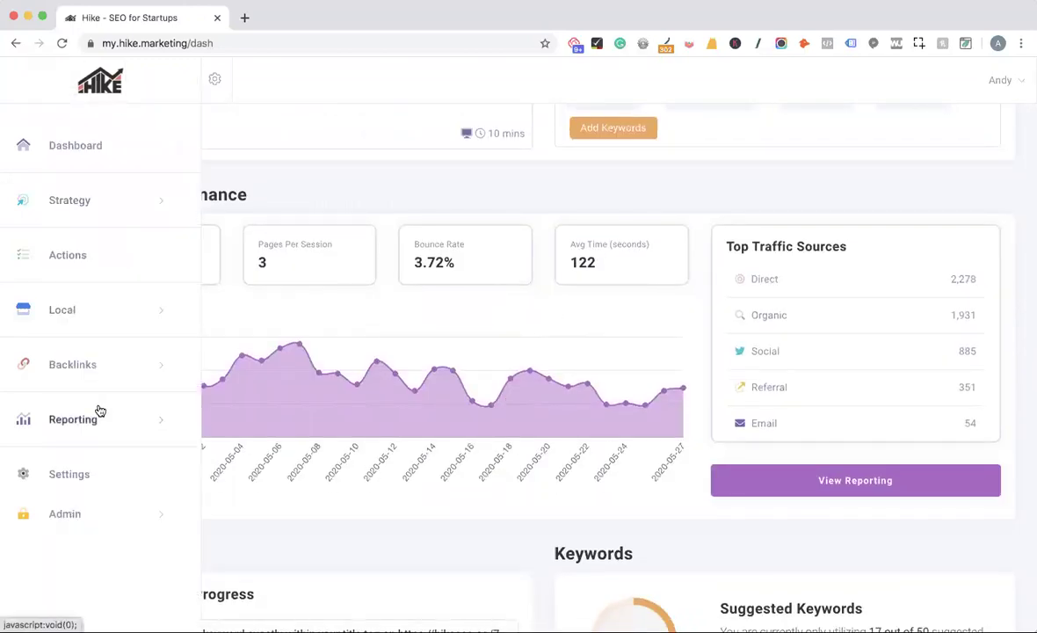
{"action": "scroll", "coordinate": [440, 385], "scroll_direction": "down", "scroll_amount": 1}
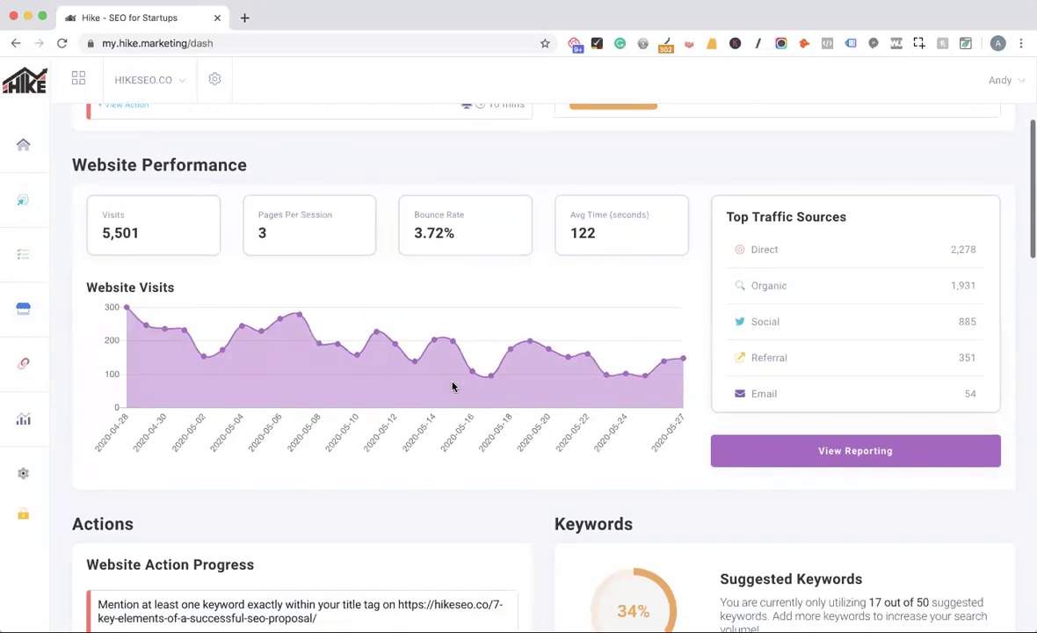
{"action": "scroll", "coordinate": [453, 387], "scroll_direction": "down", "scroll_amount": 15}
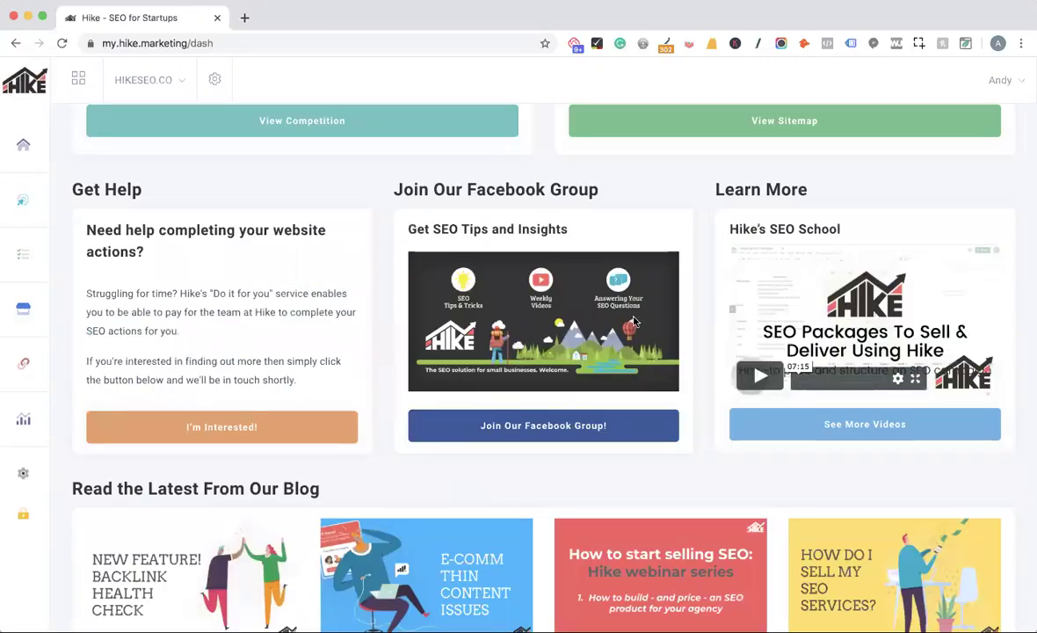
{"action": "scroll", "coordinate": [635, 322], "scroll_direction": "down", "scroll_amount": 1}
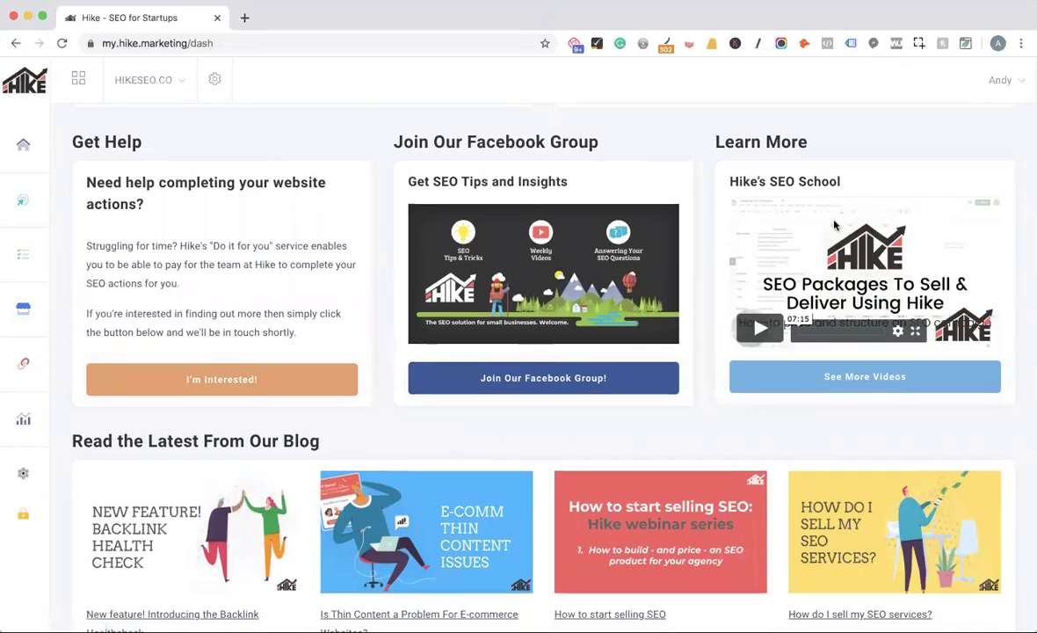
{"action": "scroll", "coordinate": [827, 342], "scroll_direction": "up", "scroll_amount": 1}
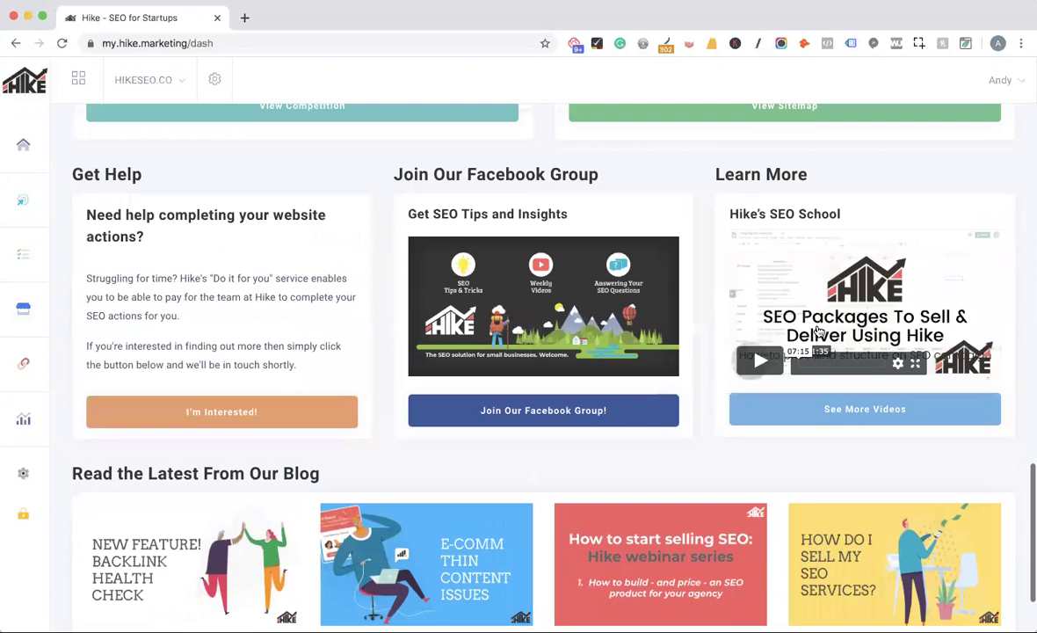
{"action": "scroll", "coordinate": [815, 331], "scroll_direction": "up", "scroll_amount": 10}
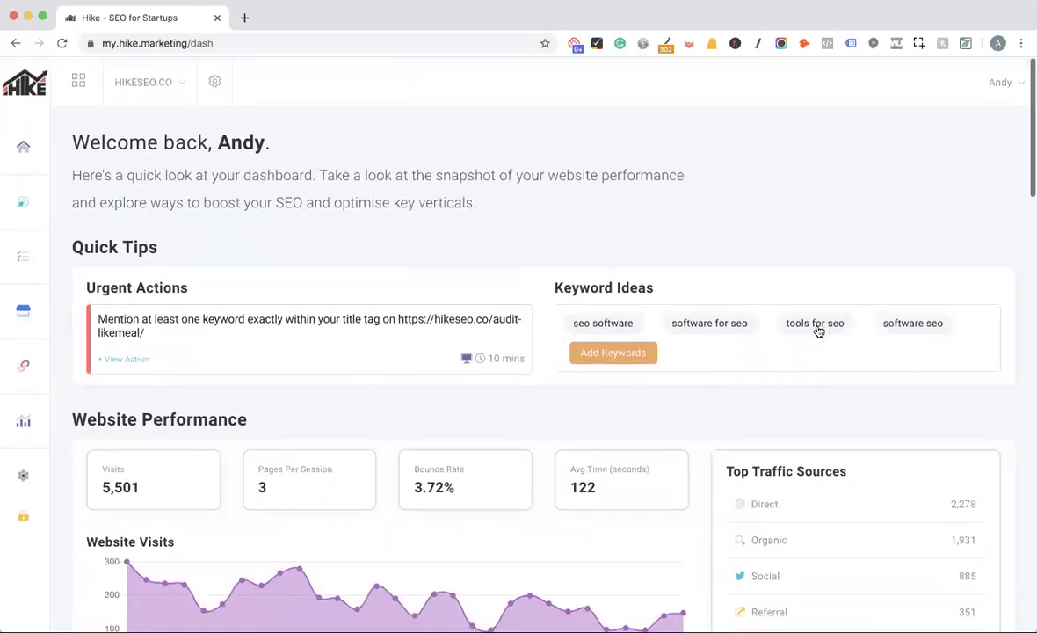
{"action": "left_click", "coordinate": [87, 198]}
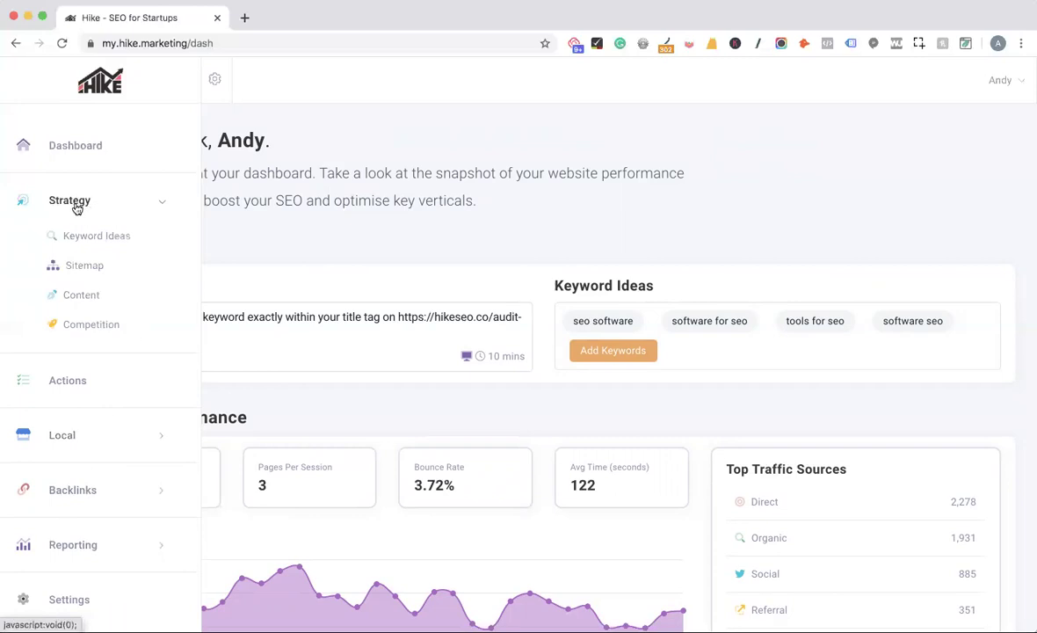
Step: Go to Strategy > Keyword Ideas and dismiss the keyword field's suggestions
{"action": "left_click", "coordinate": [97, 235]}
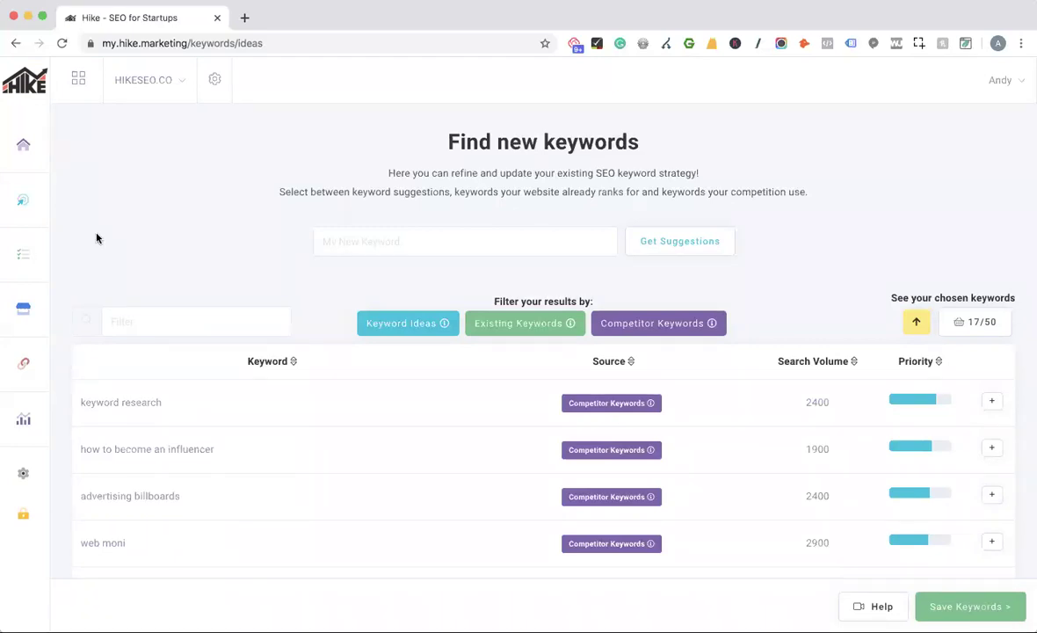
{"action": "left_click", "coordinate": [469, 239]}
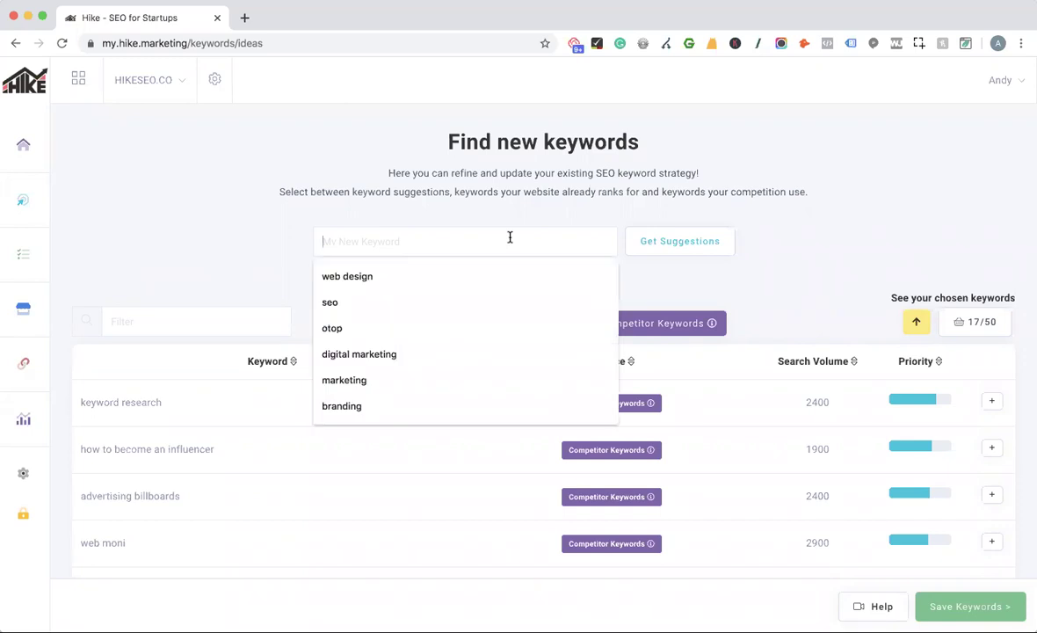
{"action": "left_click", "coordinate": [508, 211]}
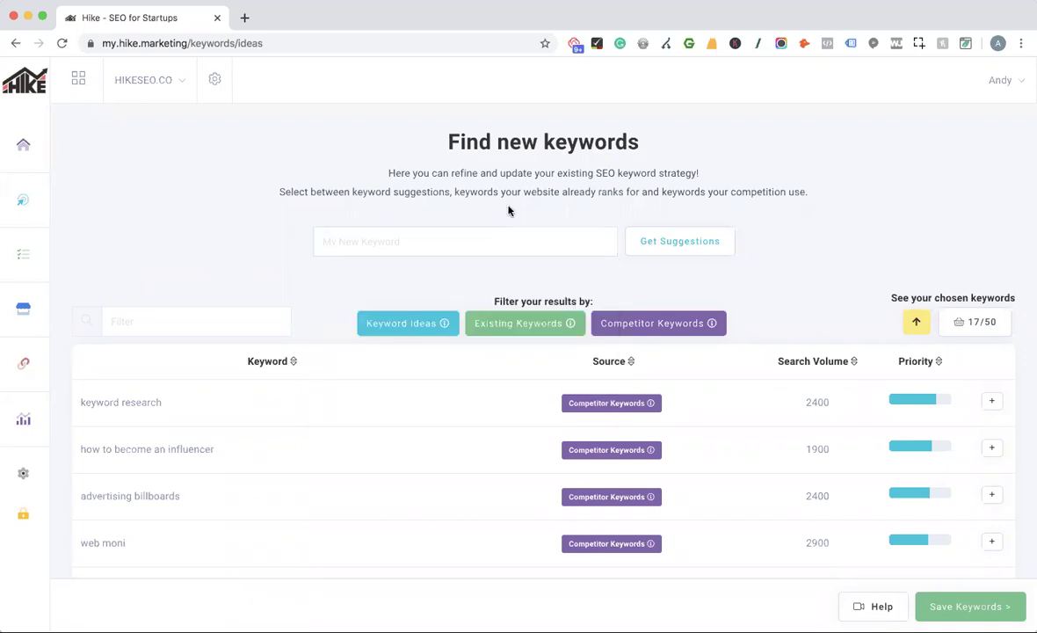
Step: Bring up the Previous Keyword Searches list on the Keyword Ideas page
{"action": "left_click", "coordinate": [400, 324]}
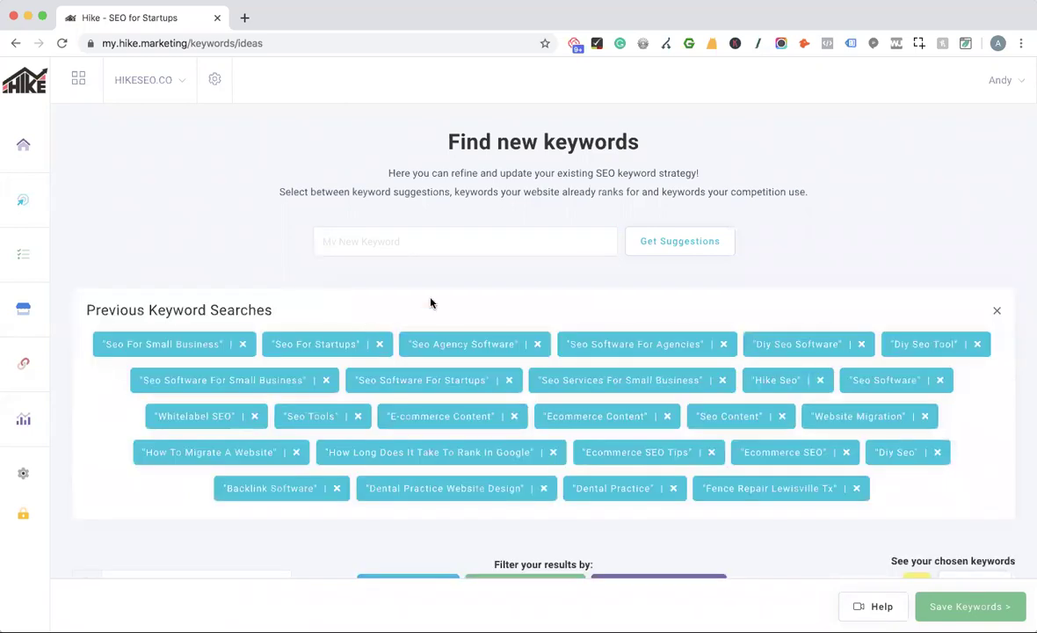
{"action": "scroll", "coordinate": [474, 490], "scroll_direction": "down", "scroll_amount": 3}
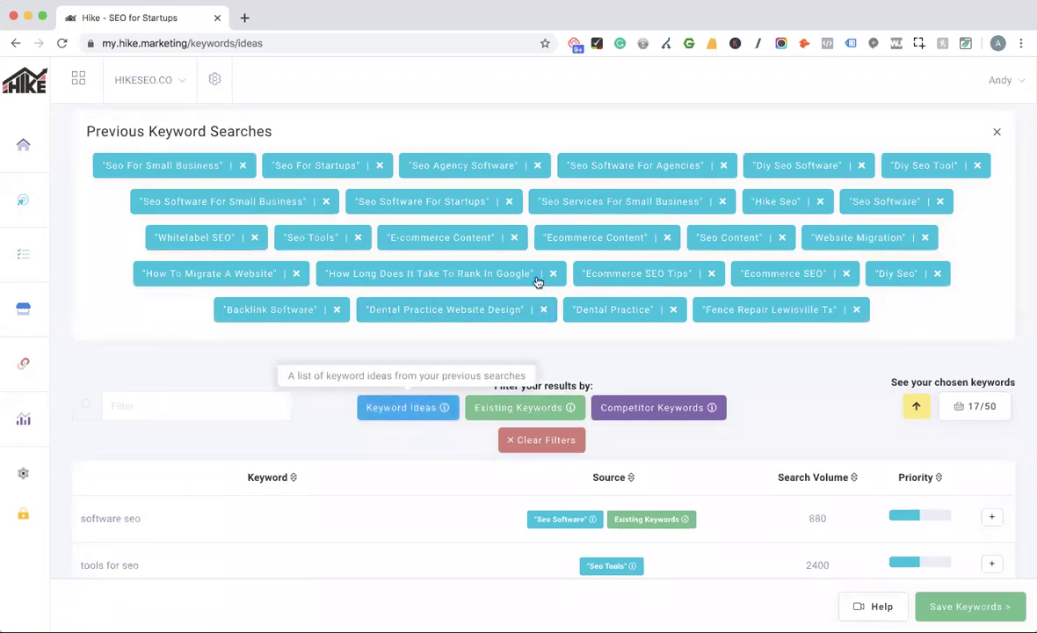
{"action": "scroll", "coordinate": [540, 275], "scroll_direction": "up", "scroll_amount": 2}
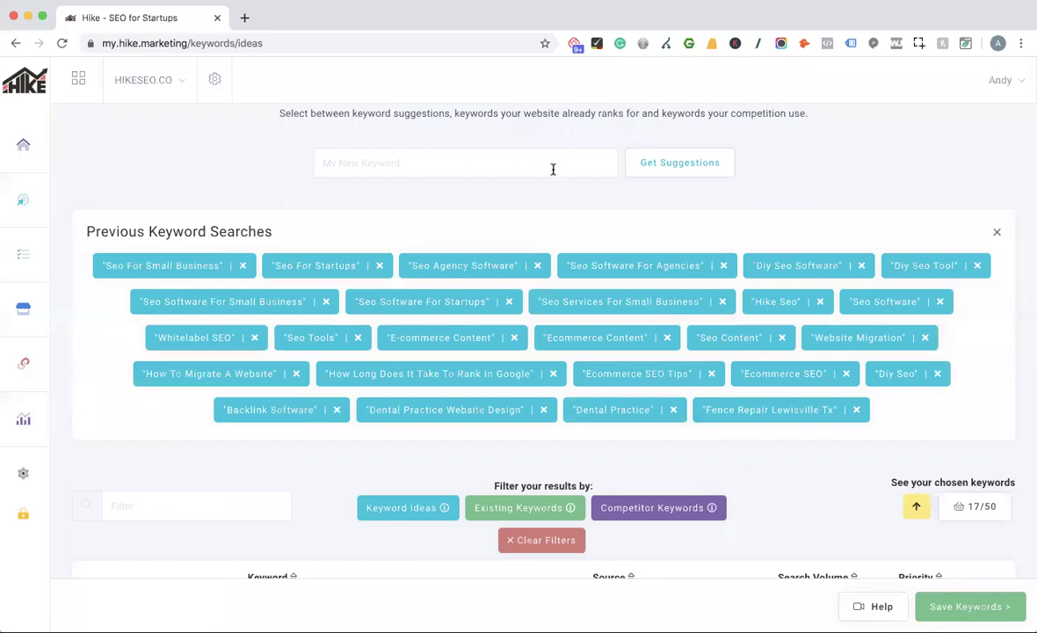
{"action": "scroll", "coordinate": [540, 457], "scroll_direction": "down", "scroll_amount": 1}
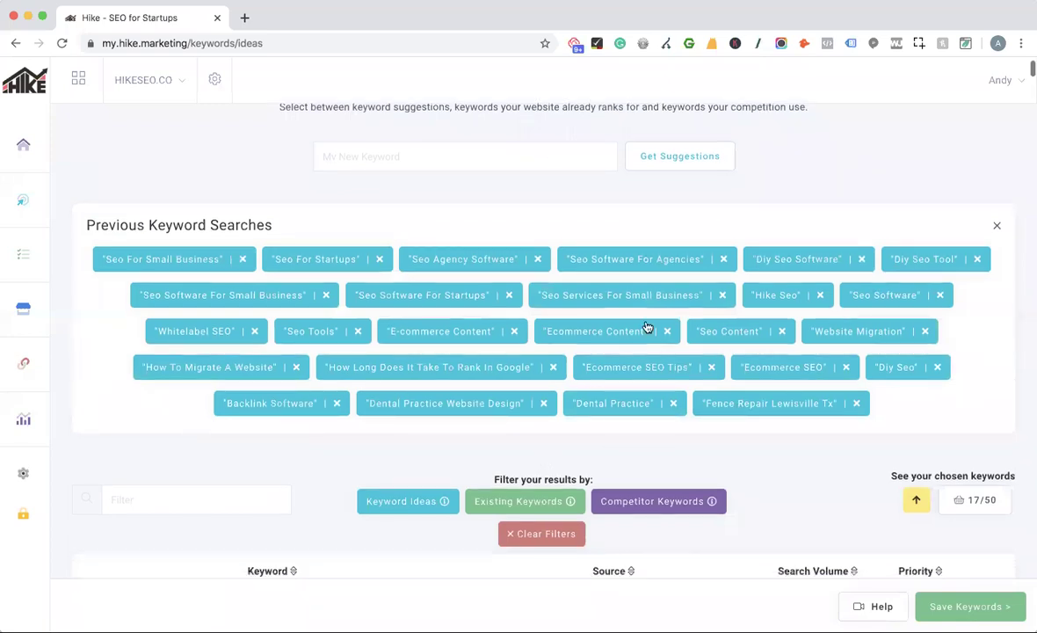
Step: Load the 'Seo Tools' search and browse its keyword ideas, like tools for seo at 2400 searches
{"action": "left_click", "coordinate": [312, 333]}
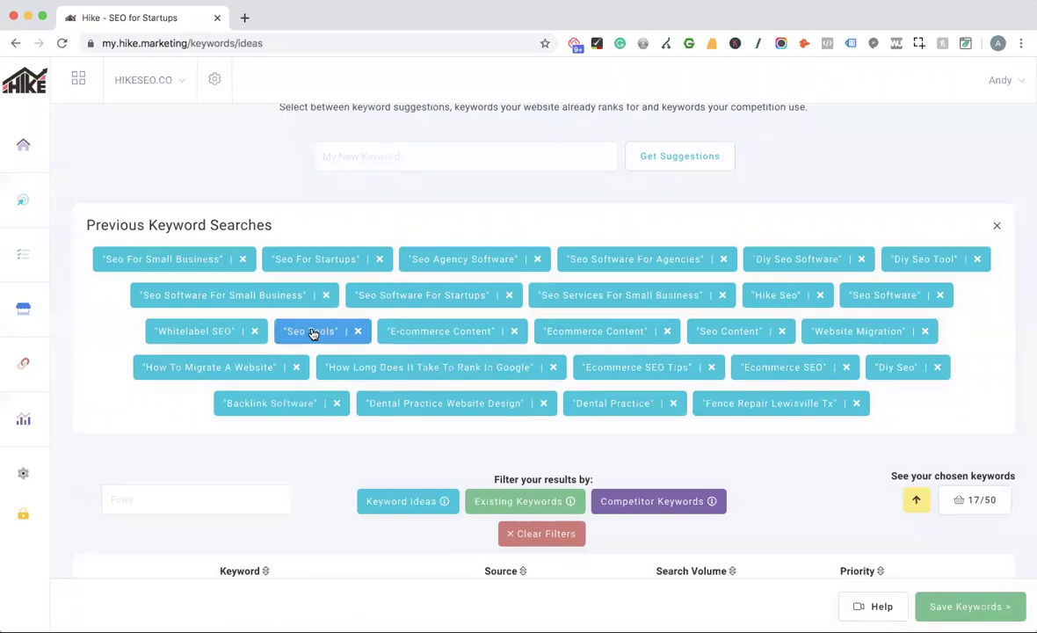
{"action": "scroll", "coordinate": [378, 369], "scroll_direction": "down", "scroll_amount": 3}
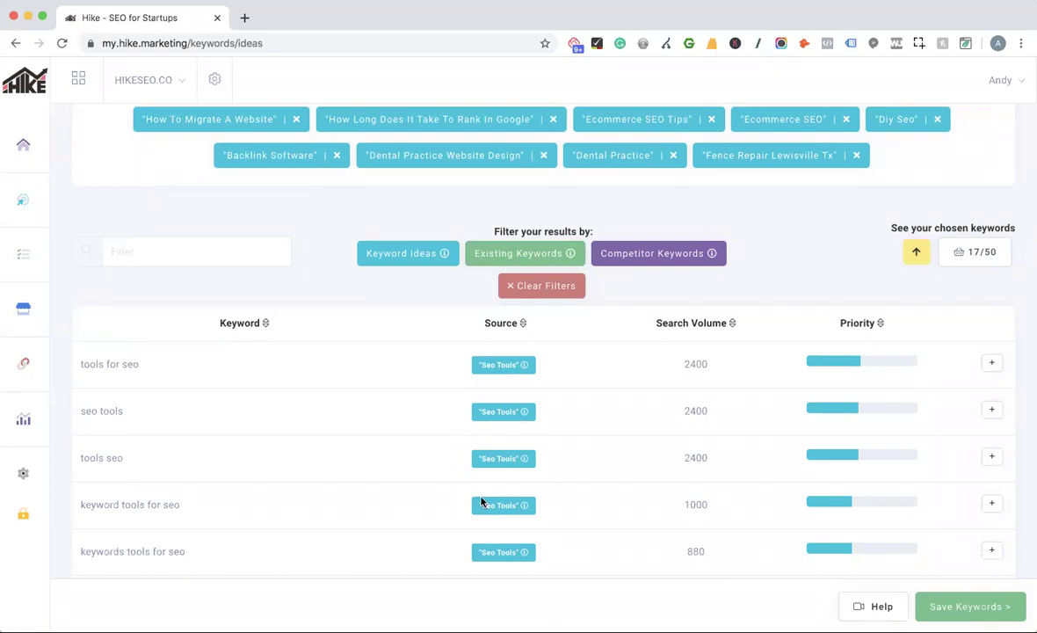
{"action": "scroll", "coordinate": [482, 498], "scroll_direction": "up", "scroll_amount": 3}
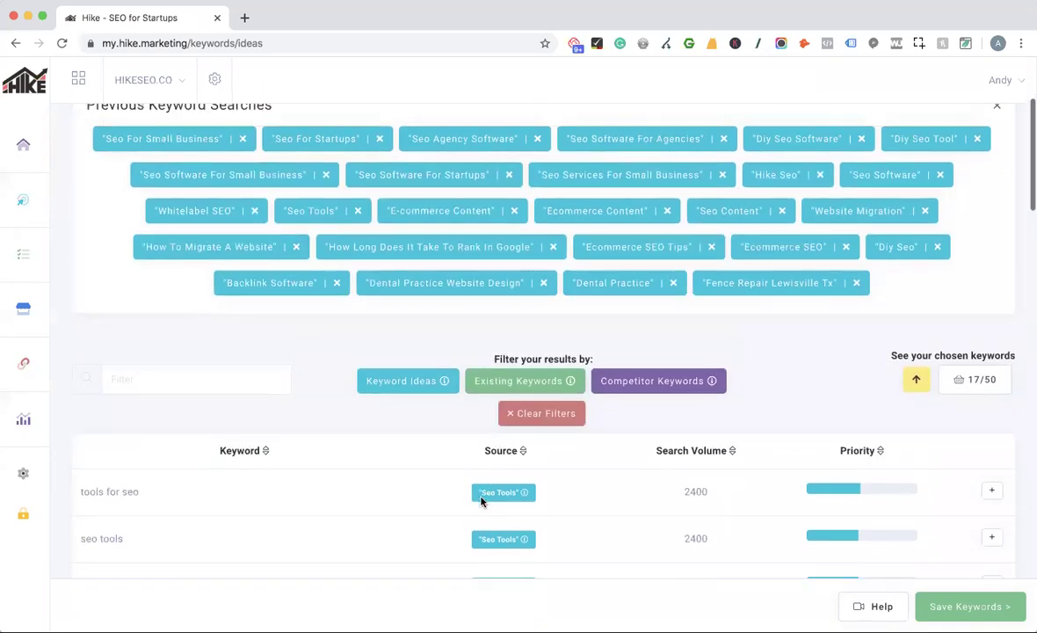
{"action": "scroll", "coordinate": [493, 395], "scroll_direction": "down", "scroll_amount": 5}
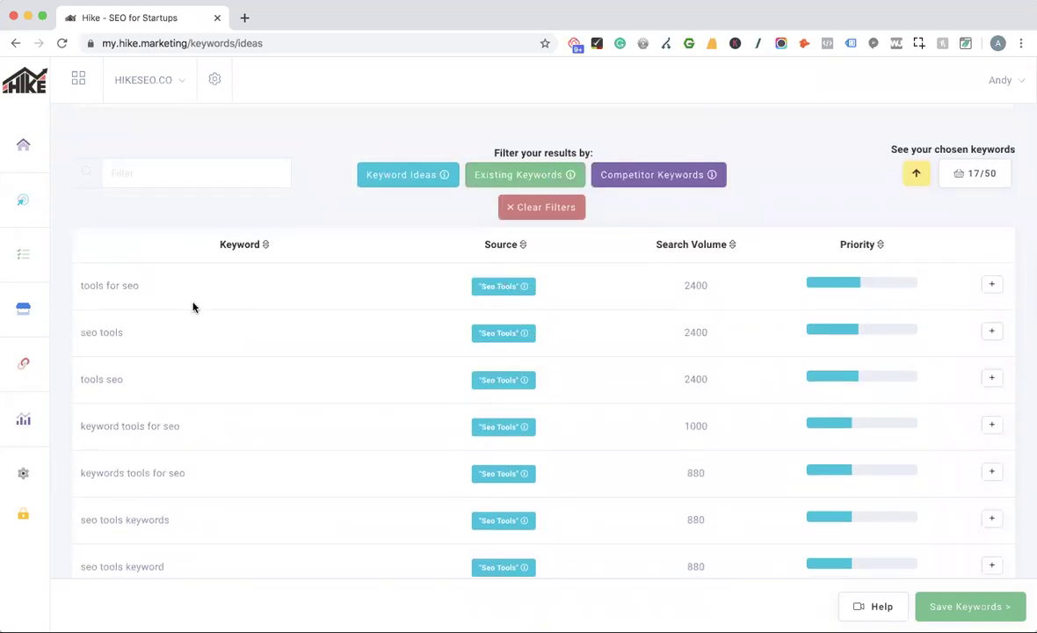
{"action": "scroll", "coordinate": [192, 304], "scroll_direction": "down", "scroll_amount": 2}
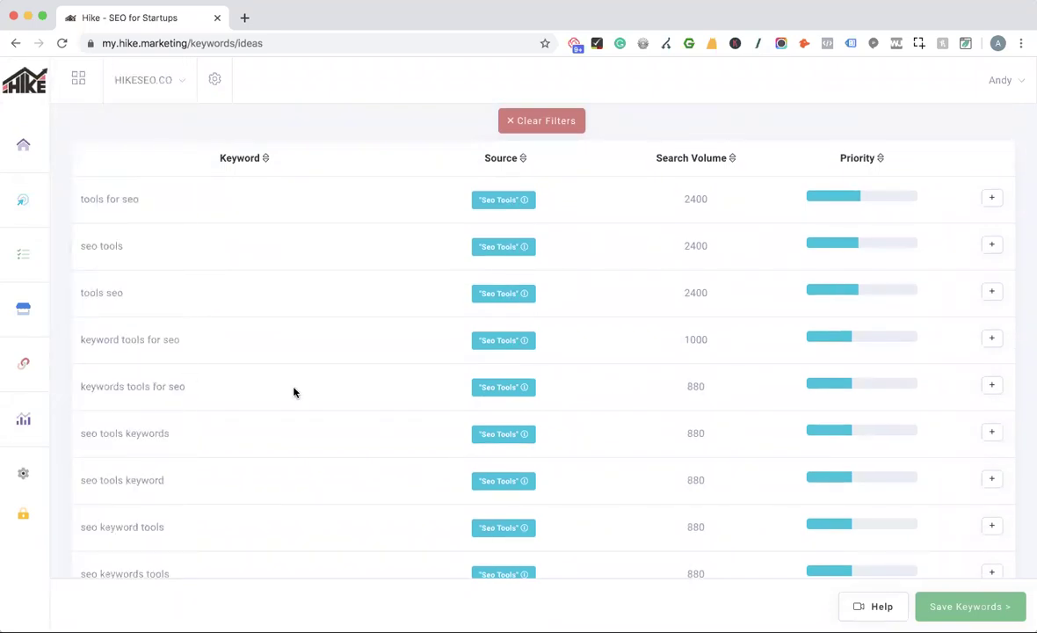
{"action": "scroll", "coordinate": [293, 392], "scroll_direction": "down", "scroll_amount": 1}
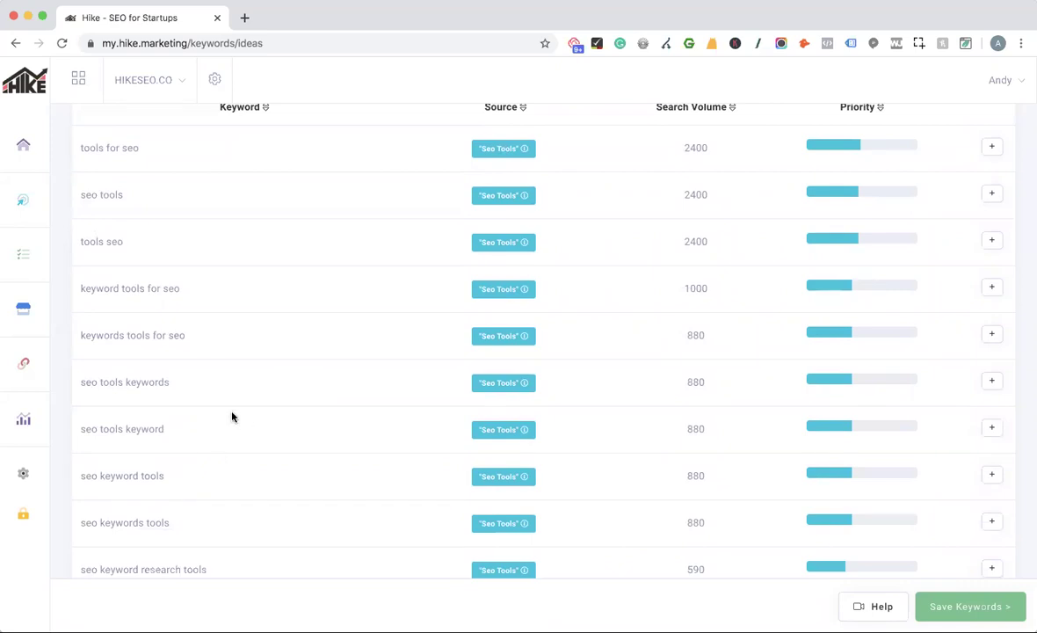
{"action": "scroll", "coordinate": [232, 417], "scroll_direction": "down", "scroll_amount": 4}
{"action": "scroll", "coordinate": [232, 417], "scroll_direction": "down", "scroll_amount": 3}
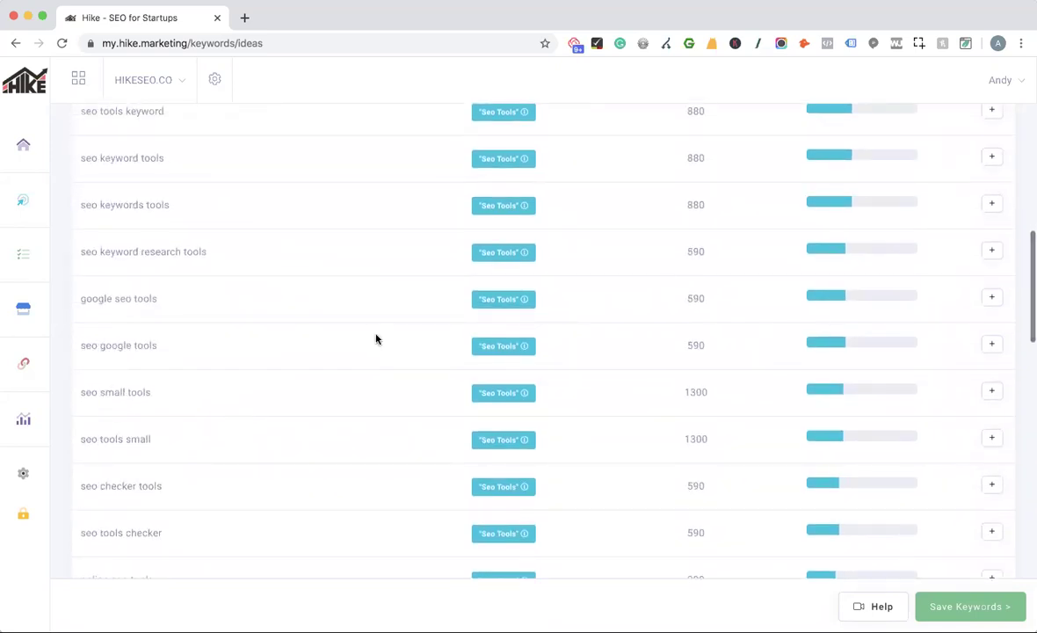
{"action": "scroll", "coordinate": [381, 334], "scroll_direction": "up", "scroll_amount": 6}
{"action": "scroll", "coordinate": [380, 334], "scroll_direction": "up", "scroll_amount": 2}
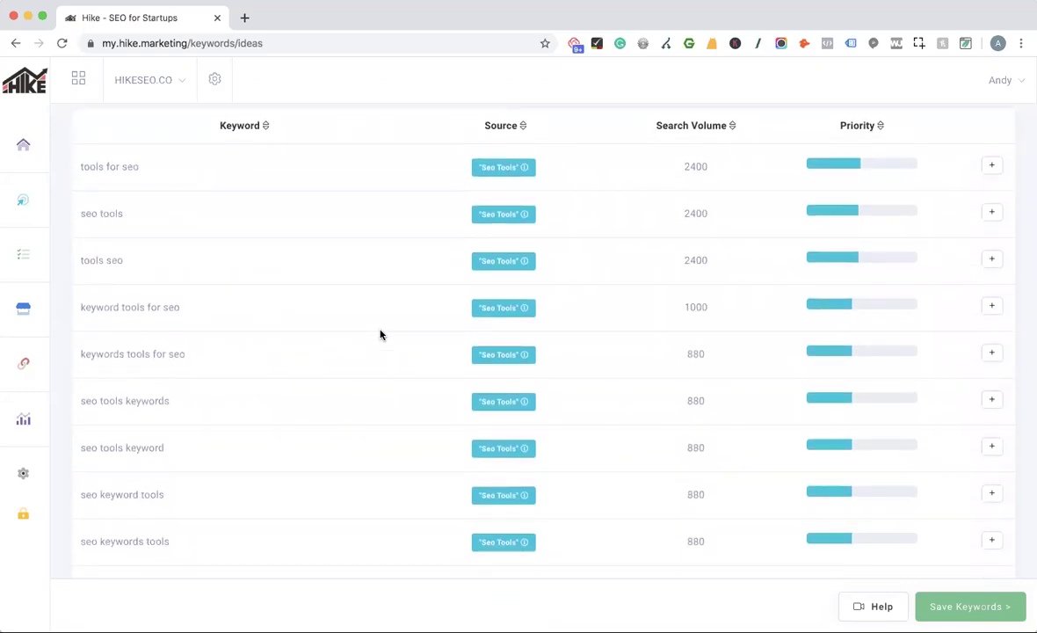
{"action": "scroll", "coordinate": [381, 334], "scroll_direction": "down", "scroll_amount": 1}
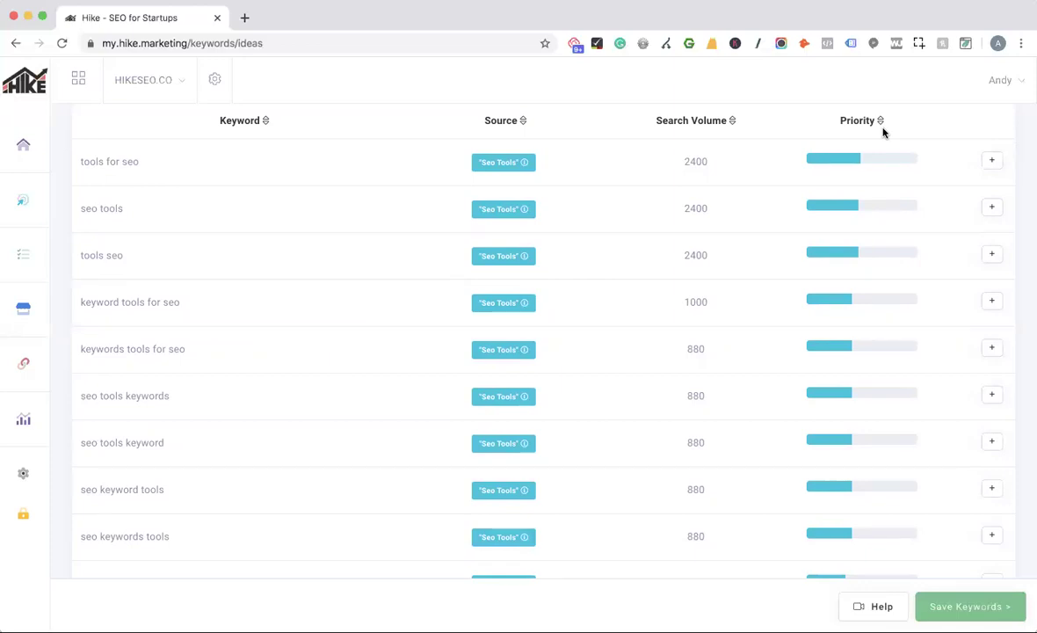
{"action": "scroll", "coordinate": [883, 132], "scroll_direction": "up", "scroll_amount": 5}
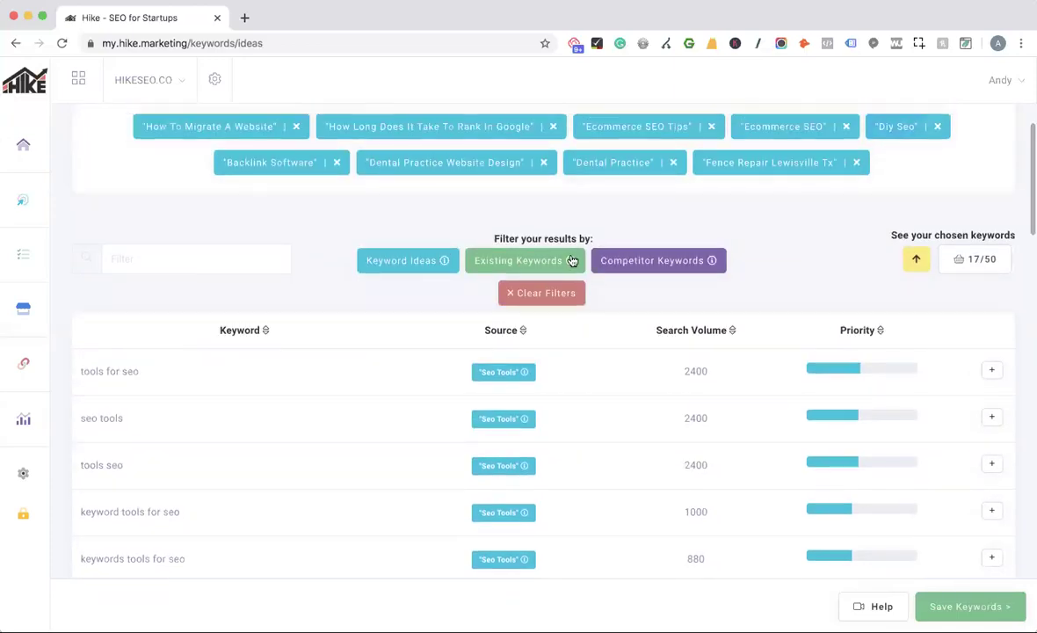
Step: Filter the keyword table to competitor keywords and turn off the Existing Keywords filter
{"action": "left_click", "coordinate": [516, 264]}
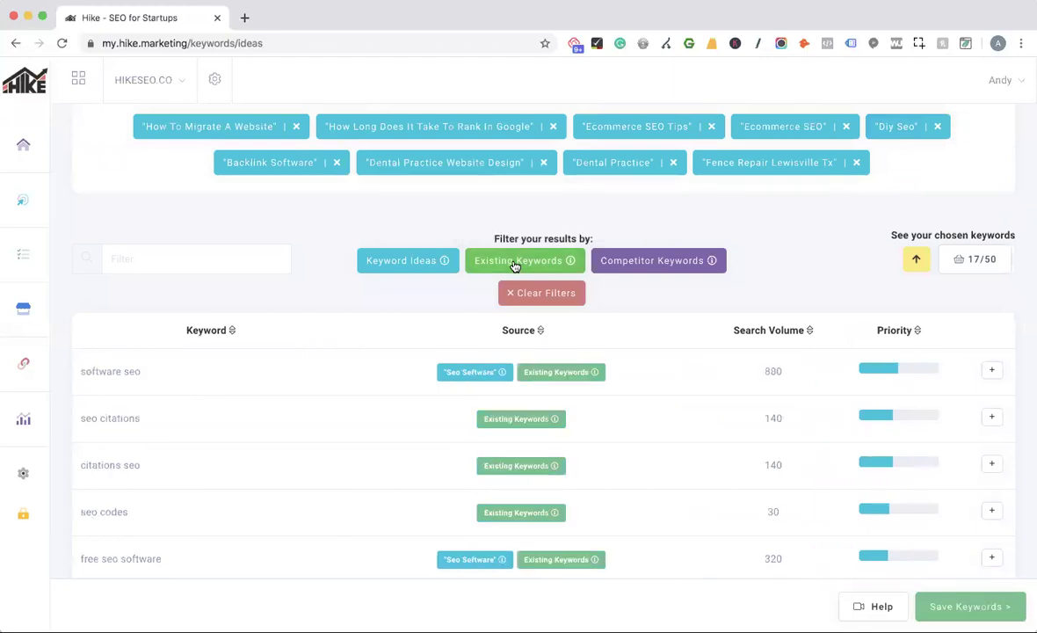
{"action": "scroll", "coordinate": [625, 451], "scroll_direction": "down", "scroll_amount": 2}
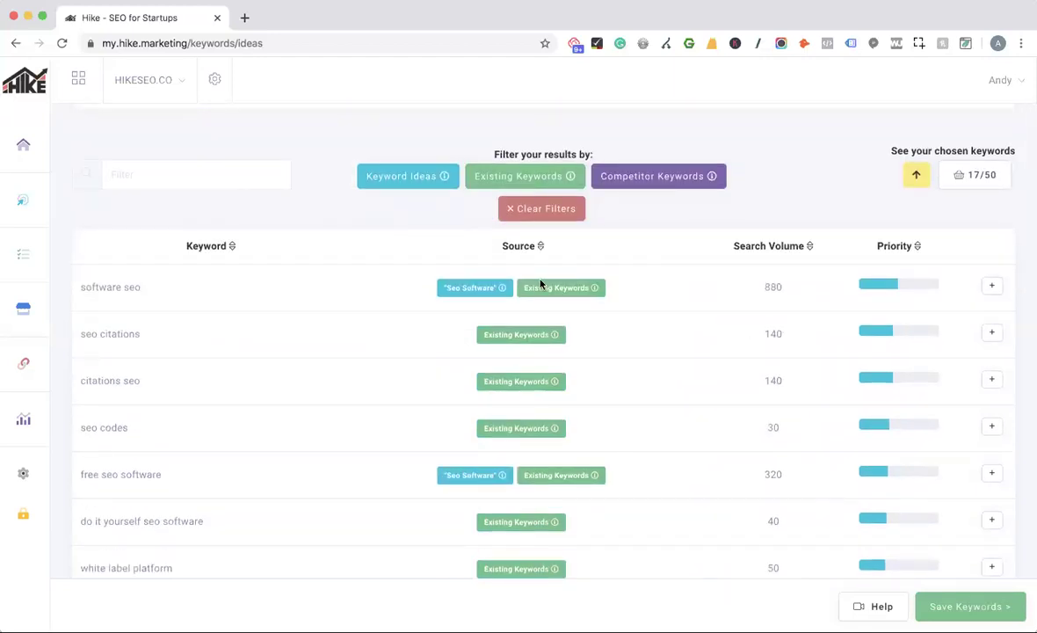
{"action": "mouse_move", "coordinate": [540, 288]}
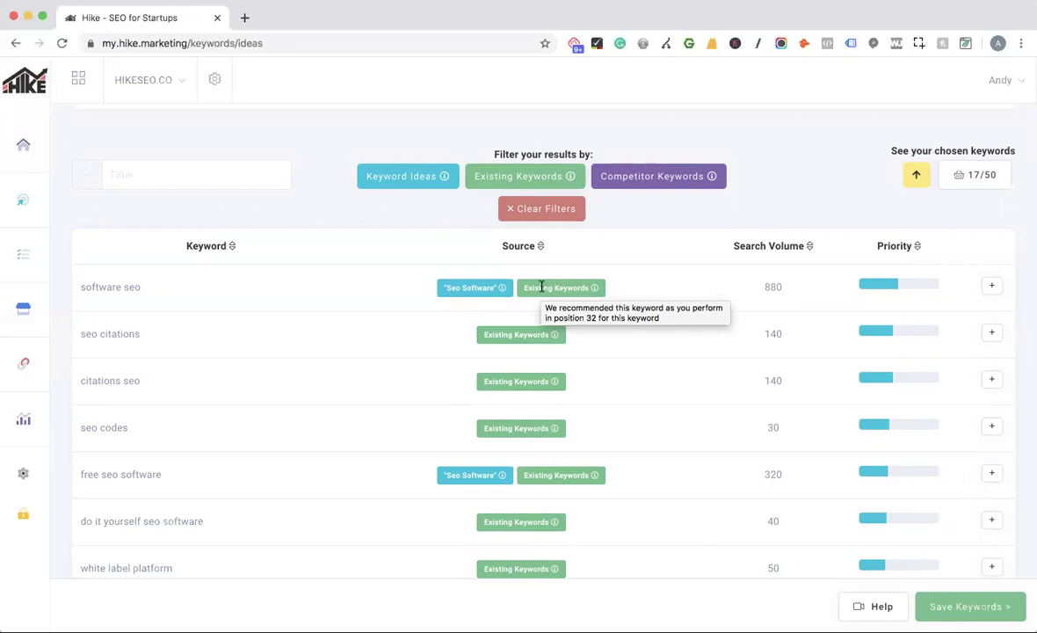
{"action": "left_click", "coordinate": [637, 175]}
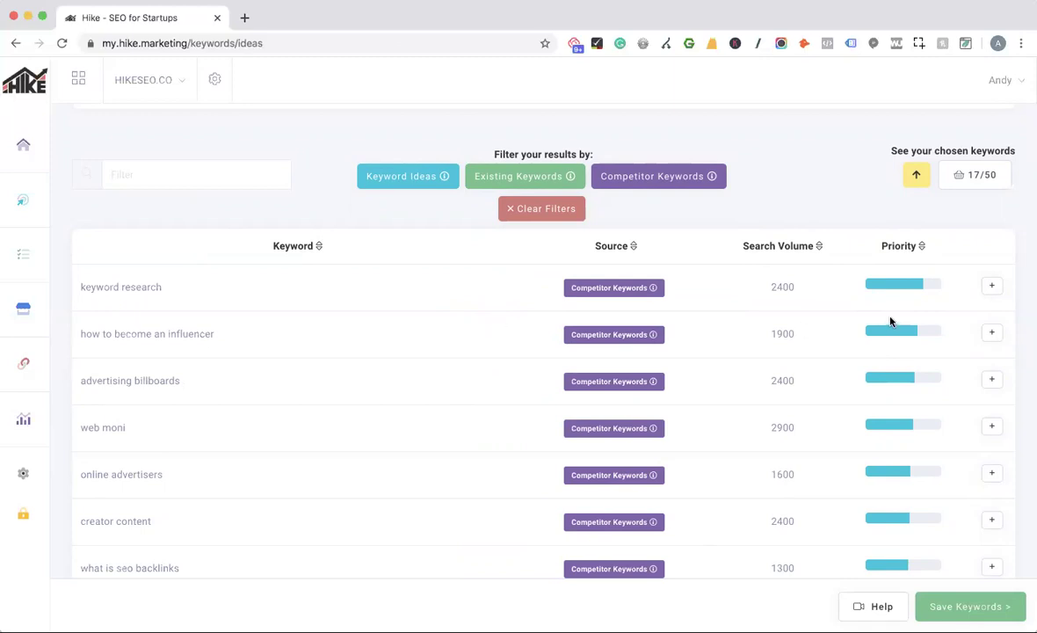
{"action": "left_click", "coordinate": [510, 209]}
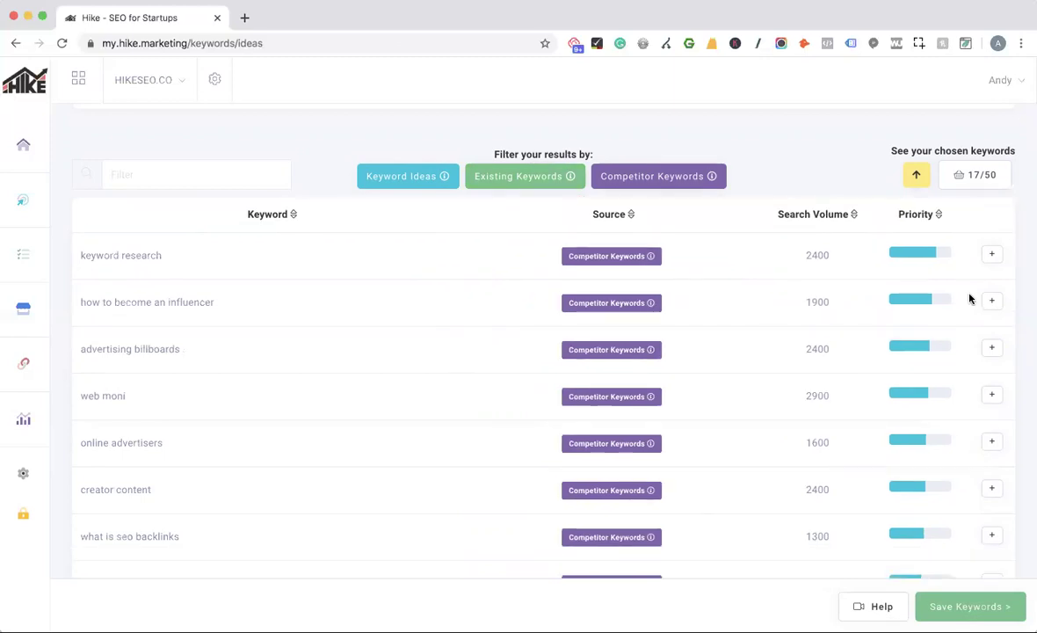
{"action": "left_click", "coordinate": [972, 183]}
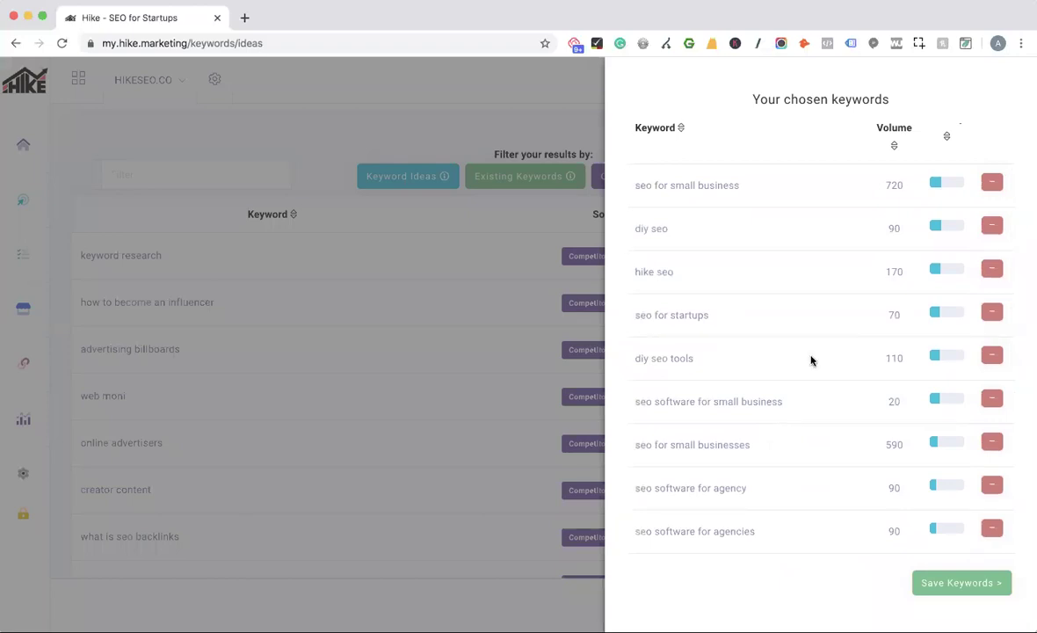
{"action": "left_click_drag", "start_coordinate": [646, 181], "coordinate": [765, 519]}
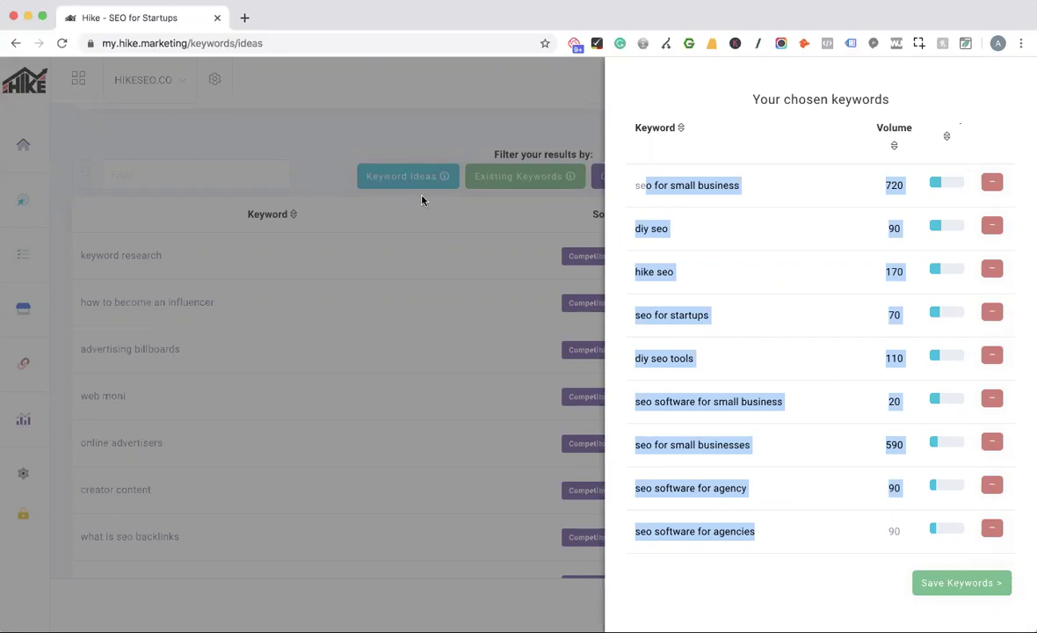
{"action": "left_click", "coordinate": [387, 191]}
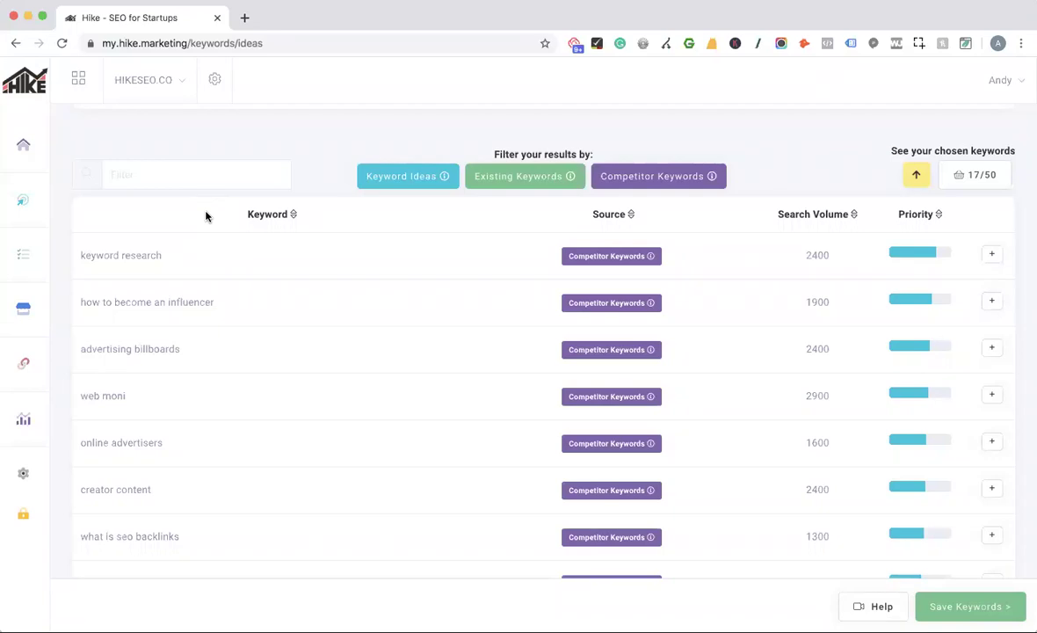
Step: Open Strategy > Sitemap and browse pages with keywords like diy seo tools and seo for startups
{"action": "mouse_move", "coordinate": [11, 213]}
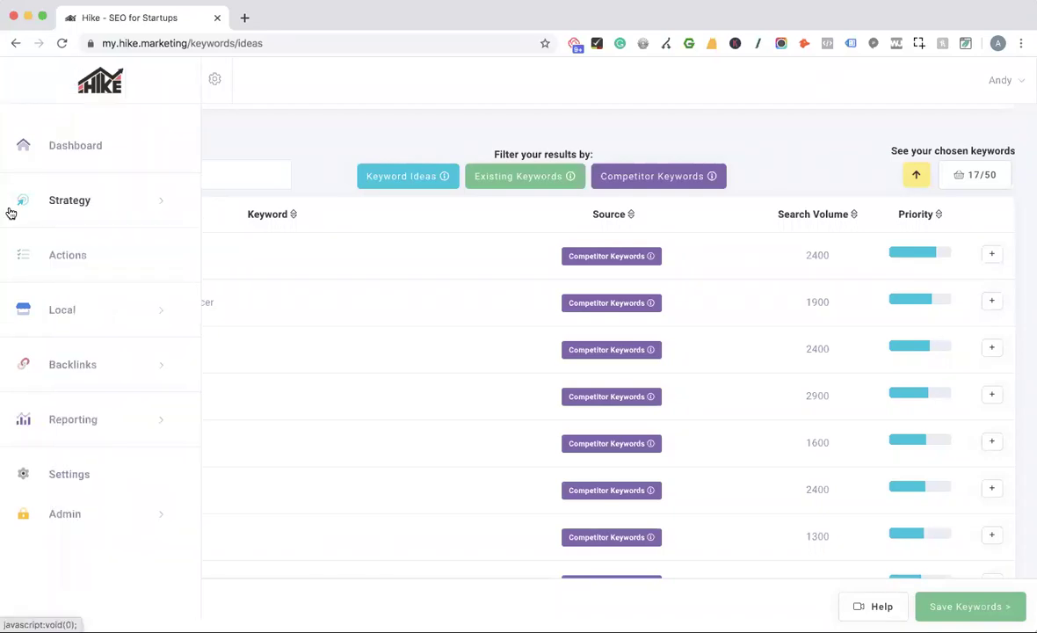
{"action": "left_click", "coordinate": [70, 202]}
{"action": "left_click", "coordinate": [92, 269]}
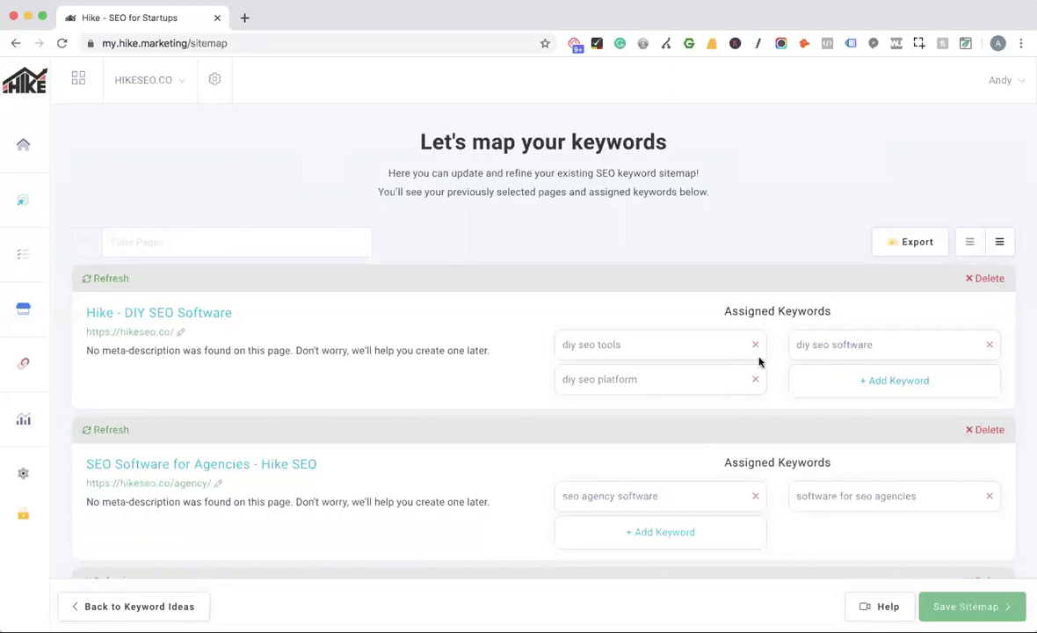
{"action": "scroll", "coordinate": [785, 466], "scroll_direction": "down", "scroll_amount": 10}
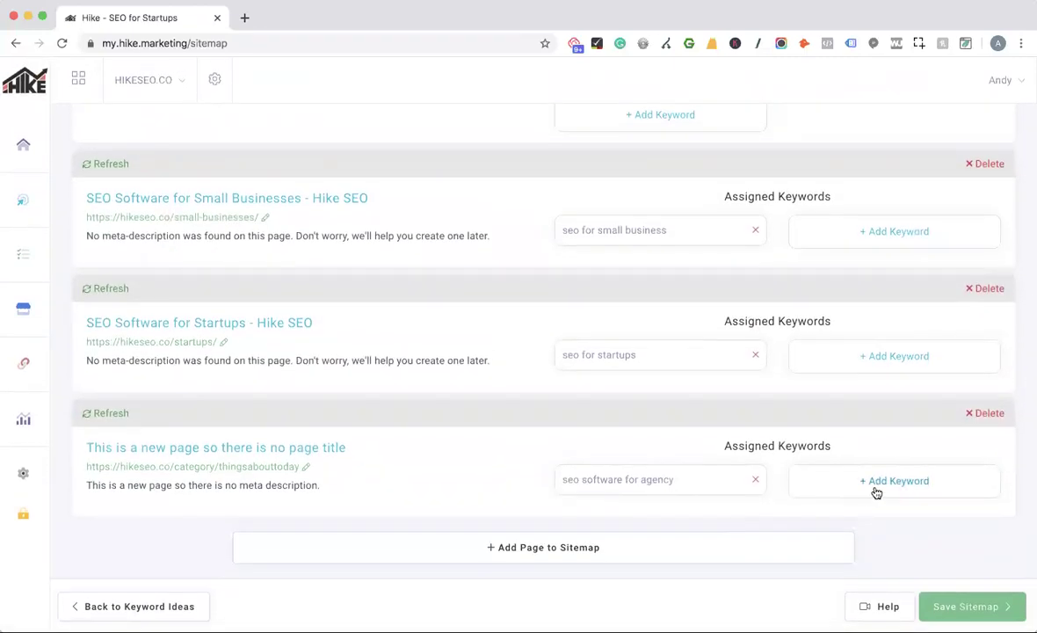
{"action": "left_click", "coordinate": [875, 490]}
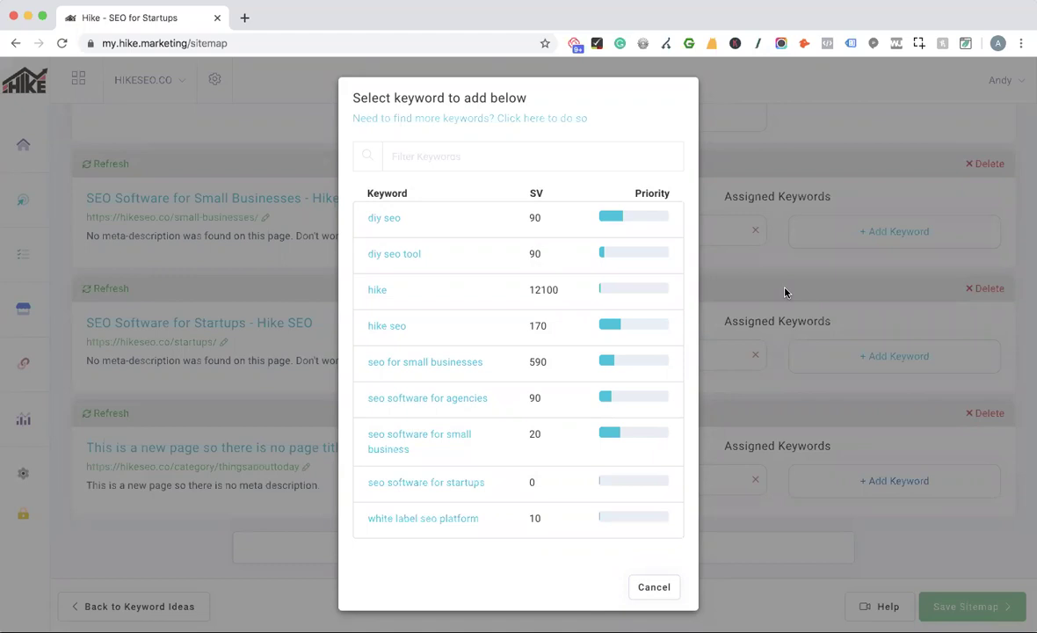
Step: Add a page marked not yet built, at URL hikeseo.co/new-page, to the sitemap
{"action": "left_click", "coordinate": [784, 292]}
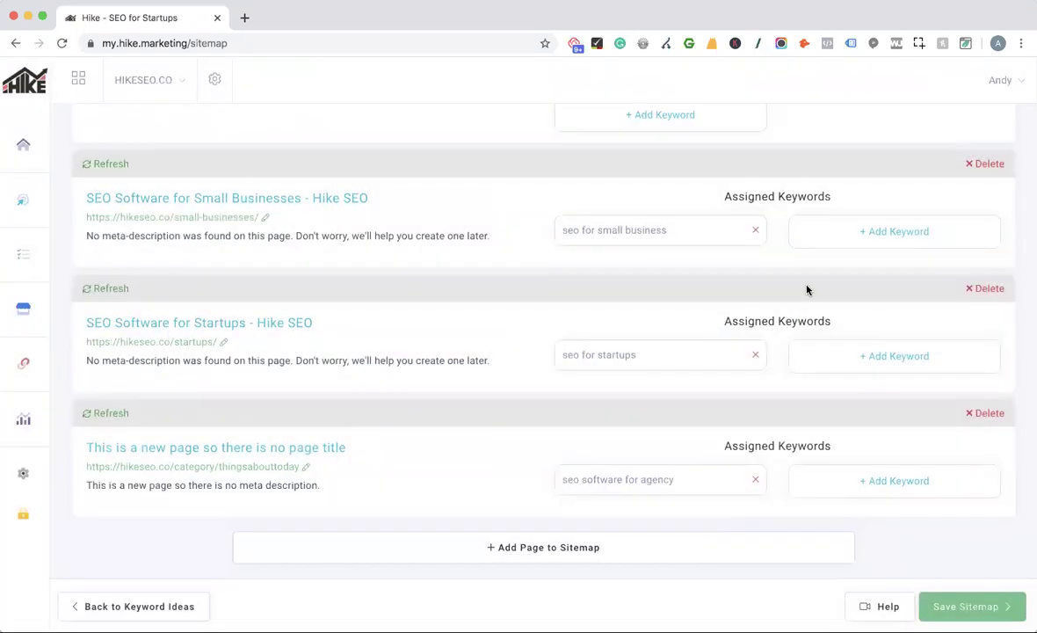
{"action": "left_click", "coordinate": [516, 553]}
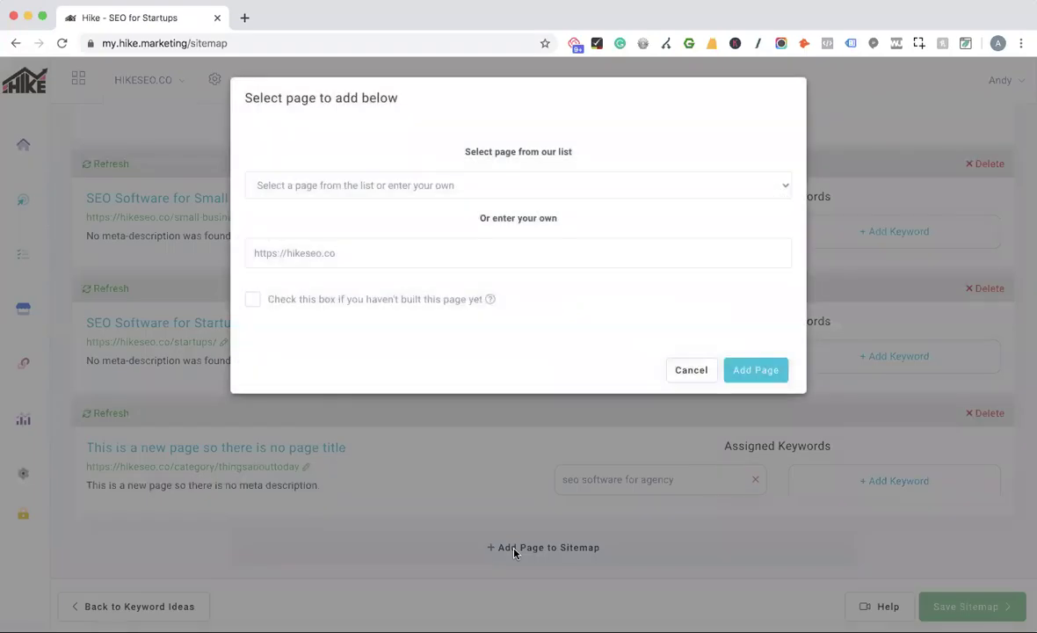
{"action": "left_click", "coordinate": [253, 300]}
{"action": "left_click", "coordinate": [359, 251]}
{"action": "type", "text": "/"}
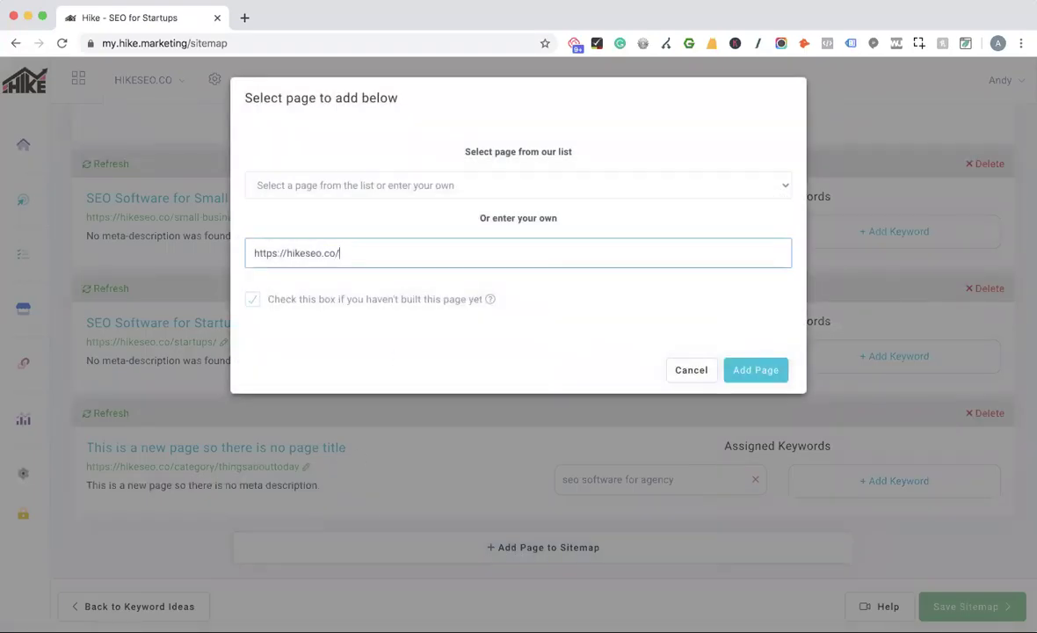
{"action": "type", "text": "new-page"}
{"action": "left_click_drag", "start_coordinate": [340, 253], "coordinate": [407, 254]}
{"action": "left_click", "coordinate": [758, 371]}
Step: Attach the keyword 'seo software for agencies' to the New Page card
{"action": "left_click", "coordinate": [655, 462]}
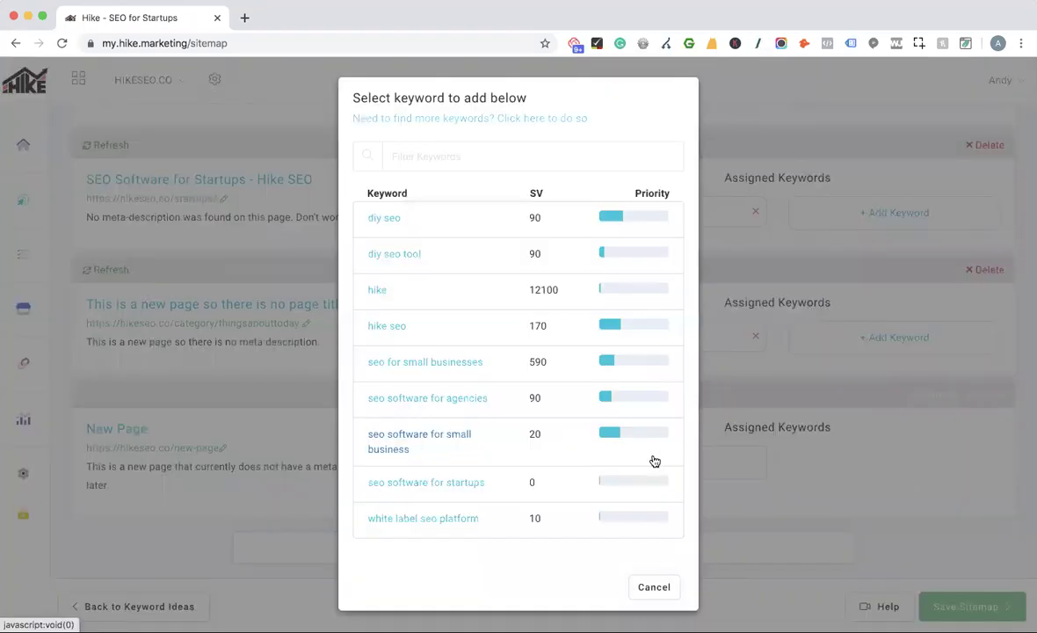
{"action": "left_click", "coordinate": [455, 401]}
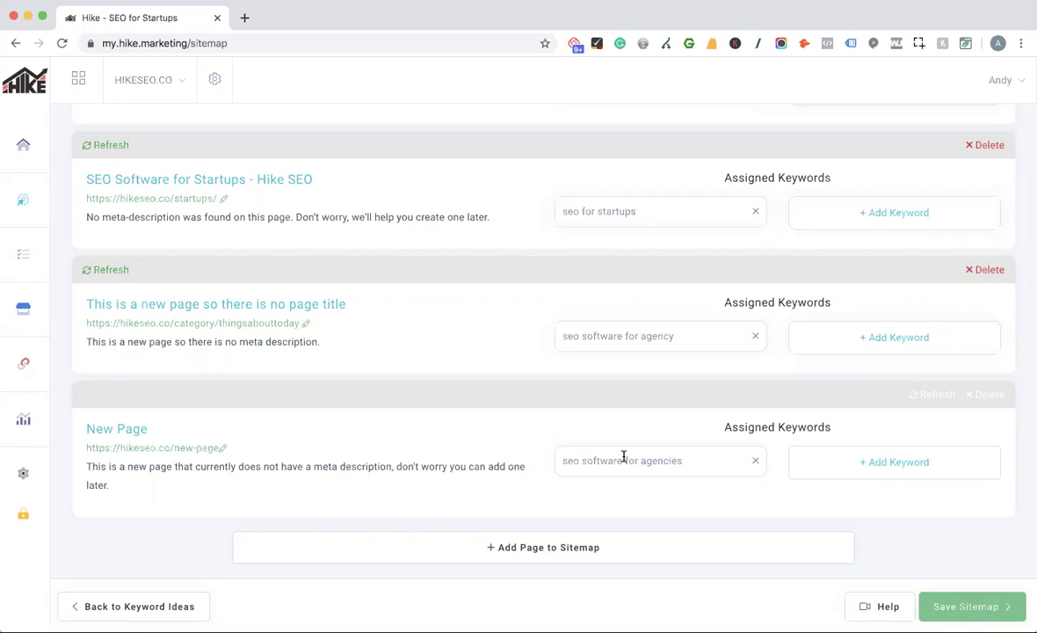
{"action": "left_click_drag", "start_coordinate": [680, 461], "coordinate": [550, 468]}
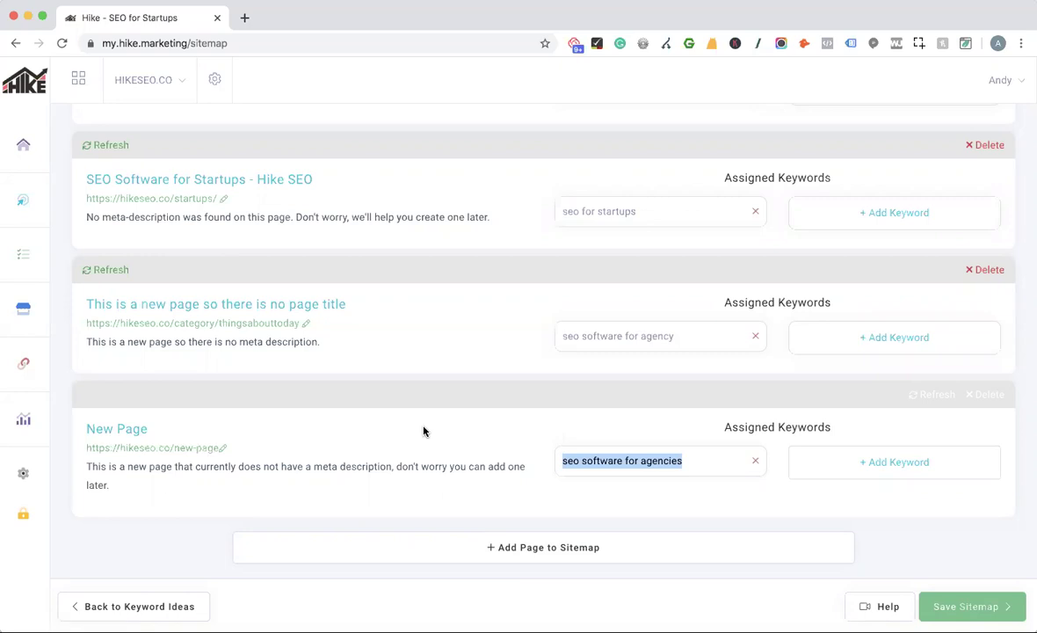
{"action": "scroll", "coordinate": [423, 431], "scroll_direction": "up", "scroll_amount": 15}
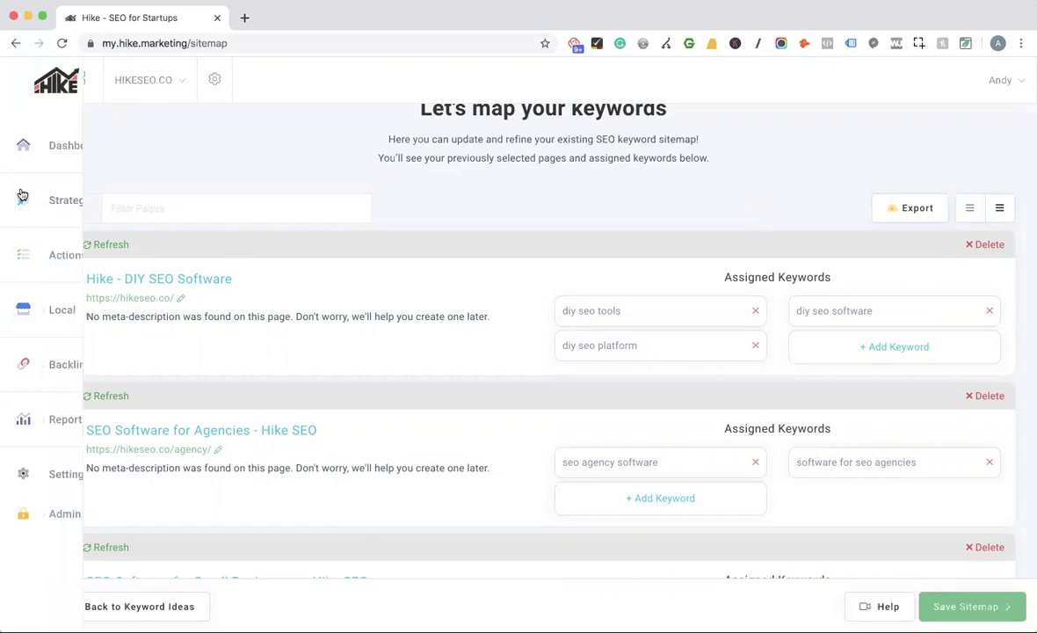
Step: Open Strategy > Content and scroll the scrapboard's saved topics, like Best diy website builder for seo
{"action": "left_click", "coordinate": [126, 211]}
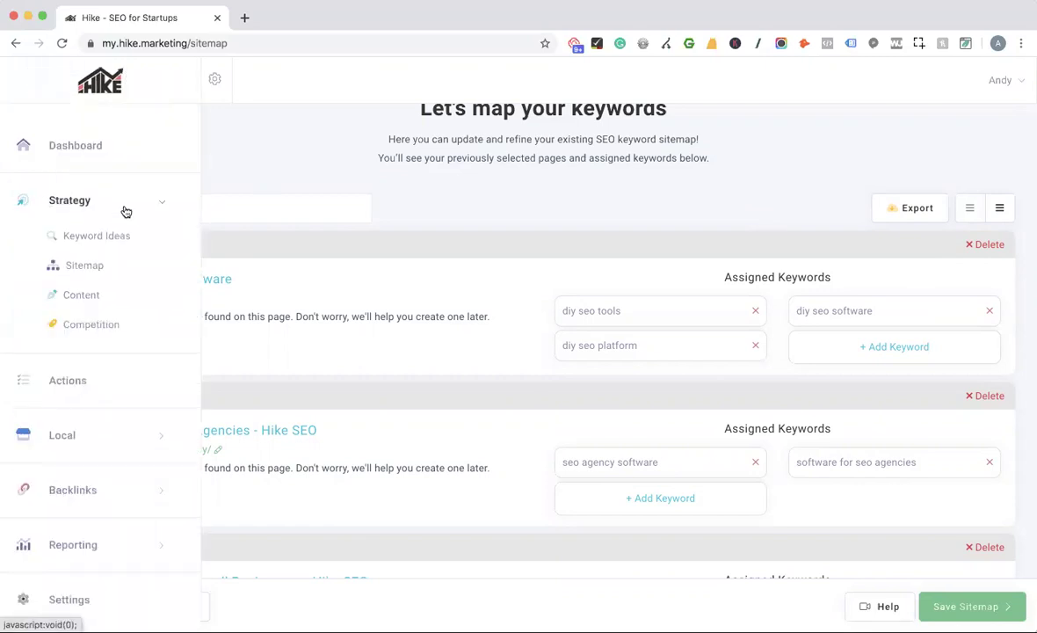
{"action": "left_click", "coordinate": [81, 296]}
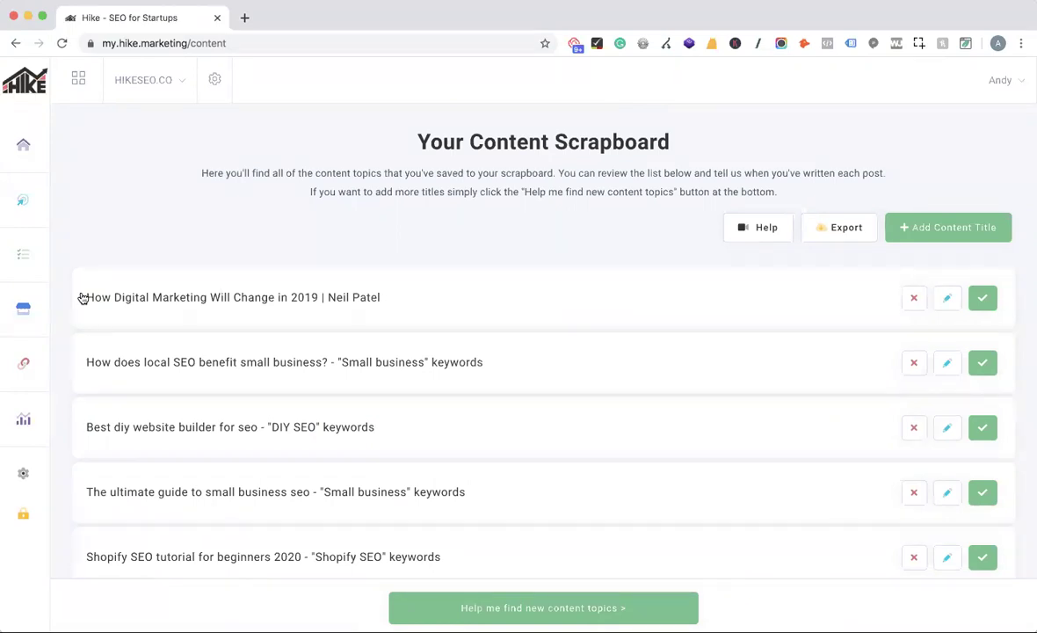
{"action": "scroll", "coordinate": [538, 434], "scroll_direction": "down", "scroll_amount": 2}
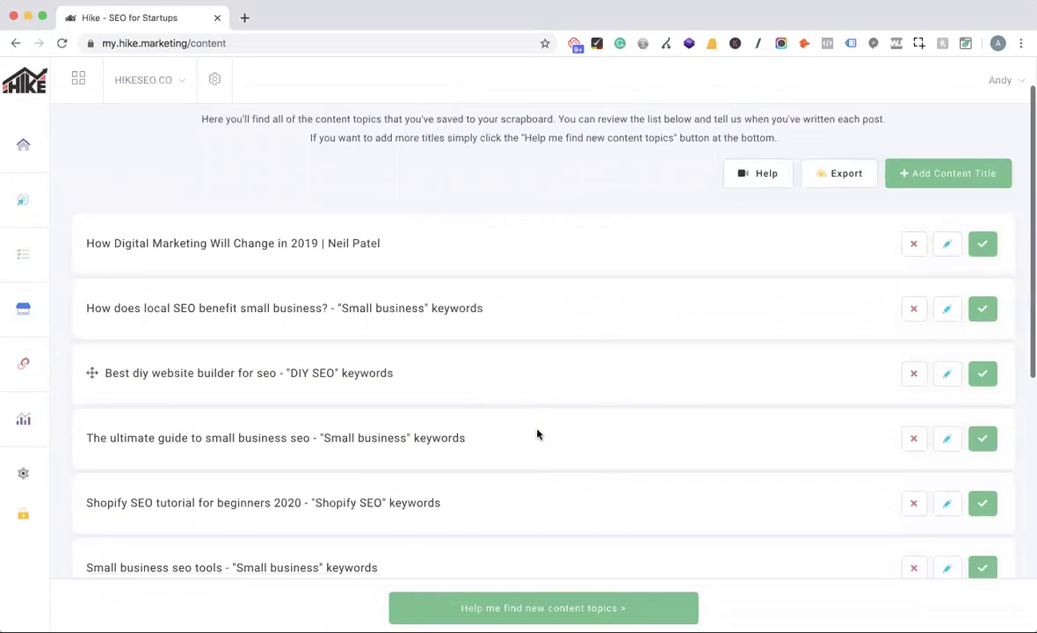
{"action": "scroll", "coordinate": [538, 434], "scroll_direction": "down", "scroll_amount": 1}
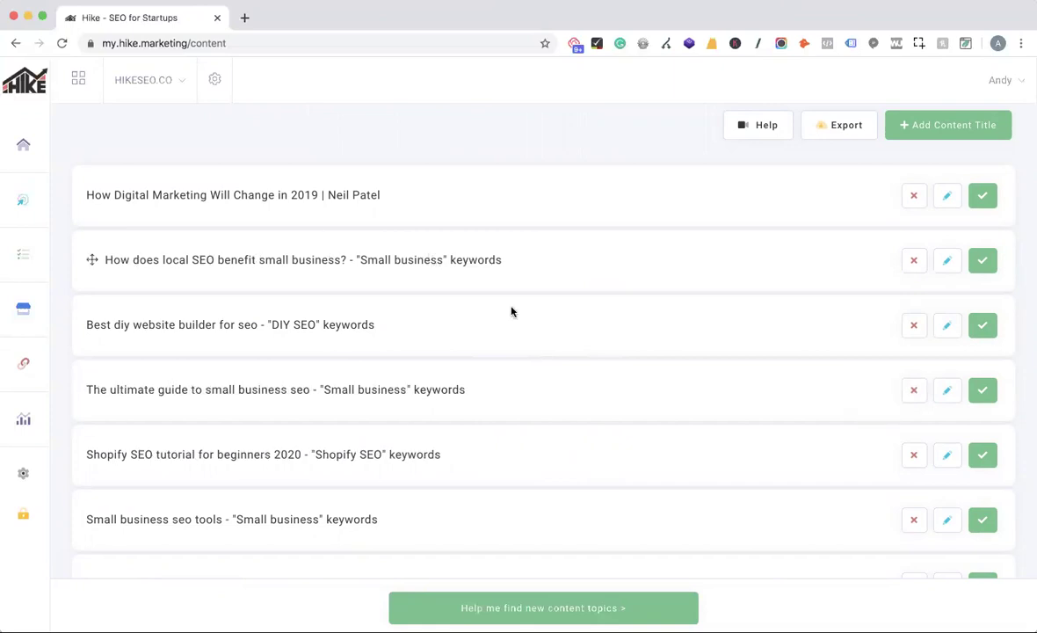
{"action": "scroll", "coordinate": [511, 308], "scroll_direction": "up", "scroll_amount": 2}
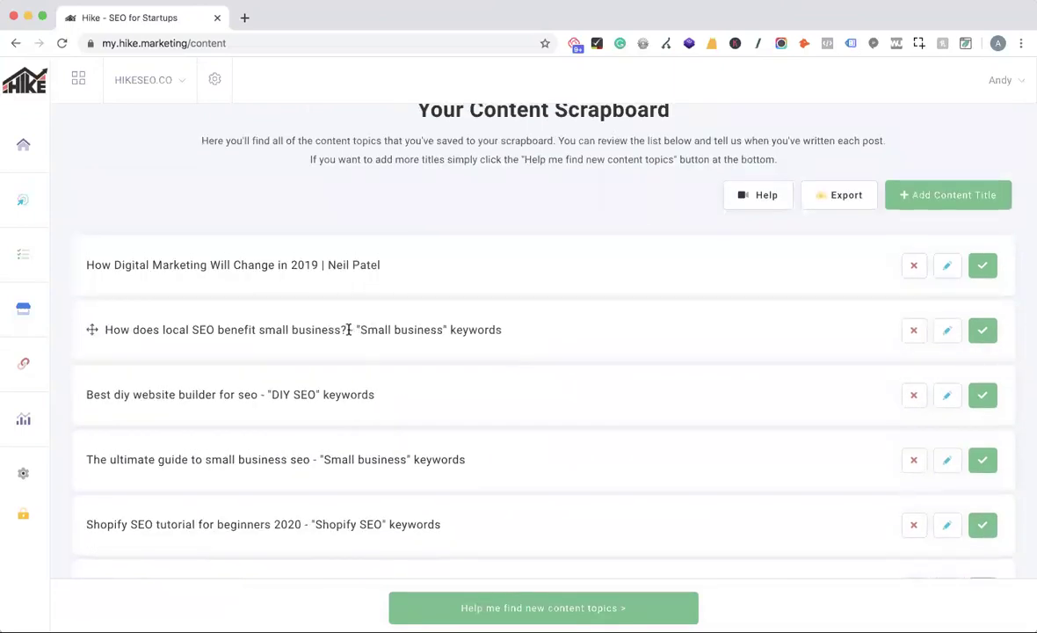
Step: Look over the local SEO topic's title without saving changes, then drag that topic to the top
{"action": "left_click", "coordinate": [930, 331]}
{"action": "left_click", "coordinate": [596, 129]}
{"action": "left_click_drag", "start_coordinate": [597, 129], "coordinate": [712, 130]}
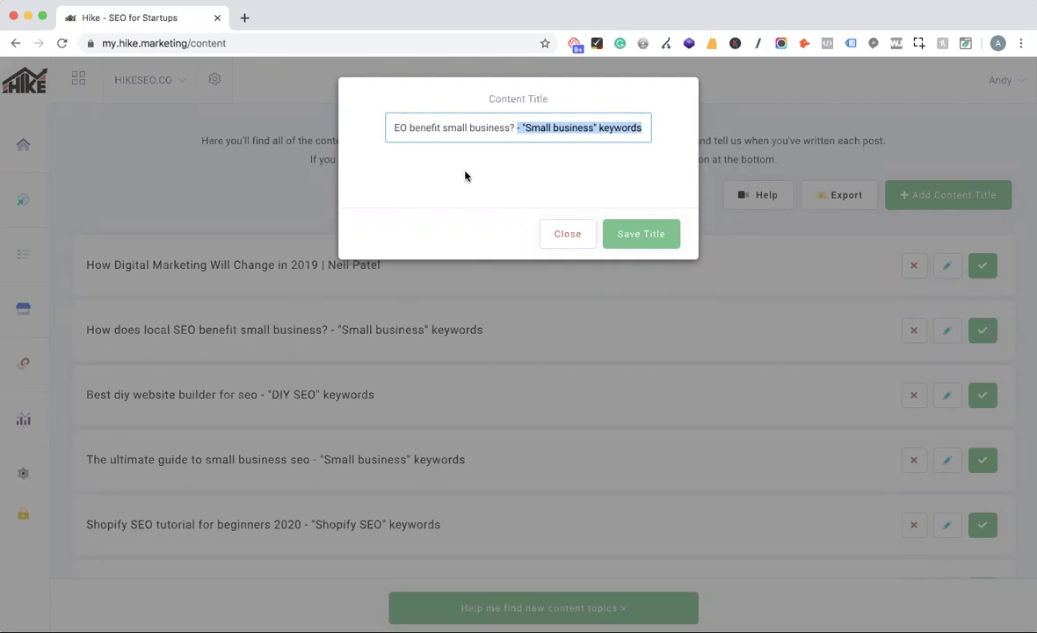
{"action": "left_click_drag", "start_coordinate": [465, 130], "coordinate": [343, 129]}
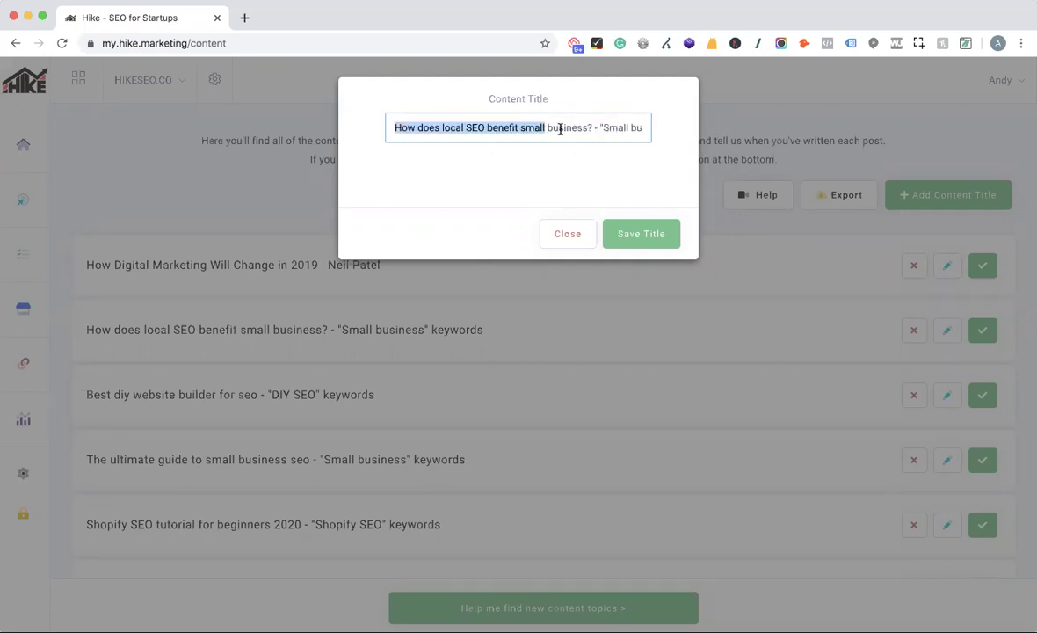
{"action": "left_click_drag", "start_coordinate": [589, 127], "coordinate": [655, 134]}
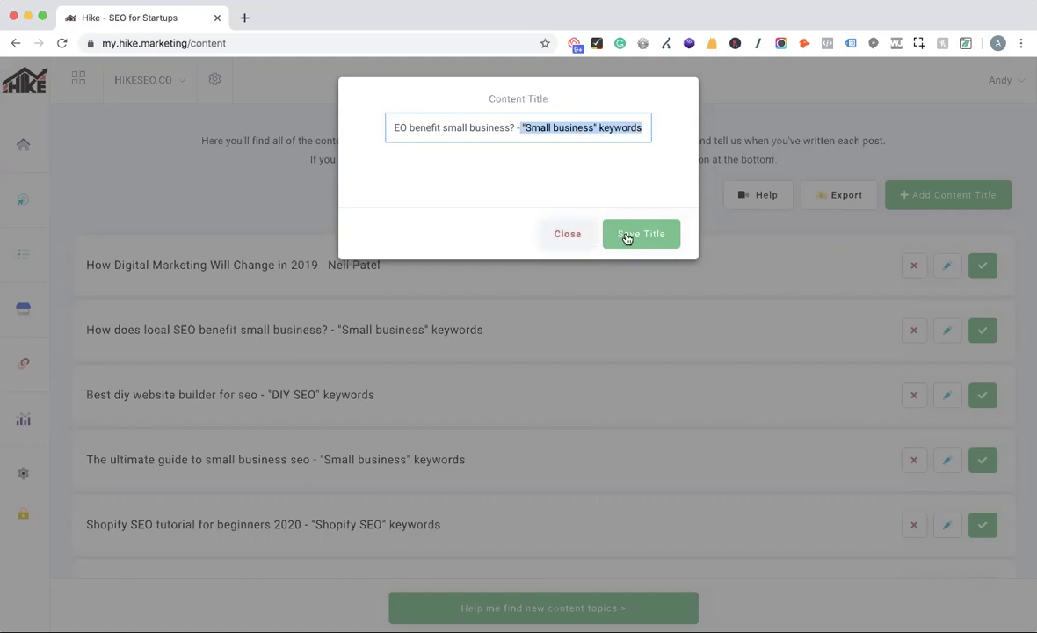
{"action": "left_click", "coordinate": [565, 234]}
{"action": "left_click_drag", "start_coordinate": [91, 329], "coordinate": [91, 260]}
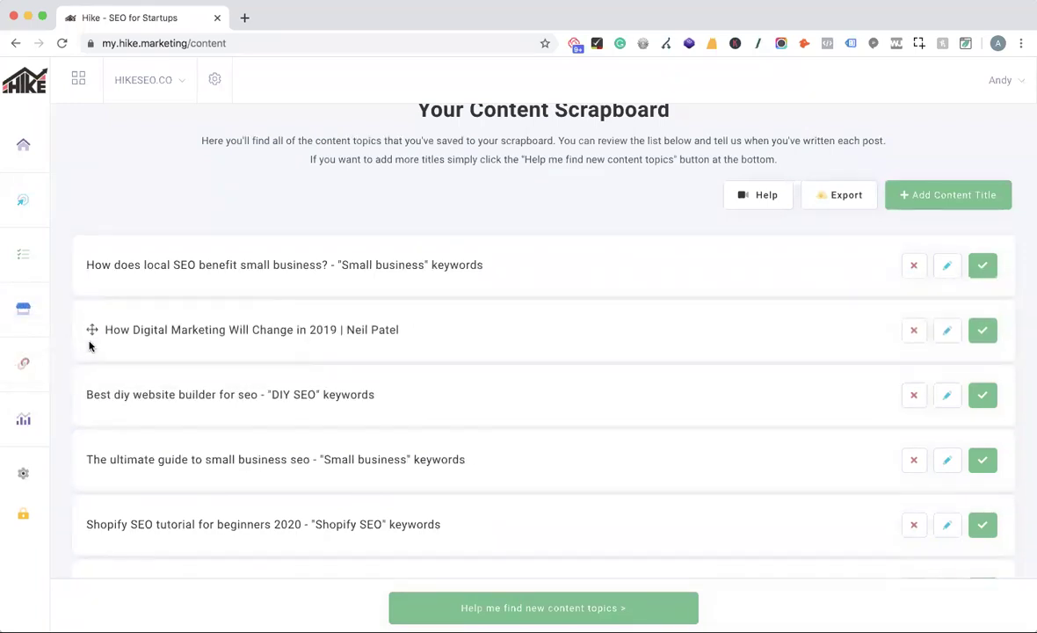
Step: Drag 'Best diy website builder for seo' above the Neil Patel topic, then launch the topic finder for 'seo'
{"action": "left_click_drag", "start_coordinate": [90, 395], "coordinate": [88, 328]}
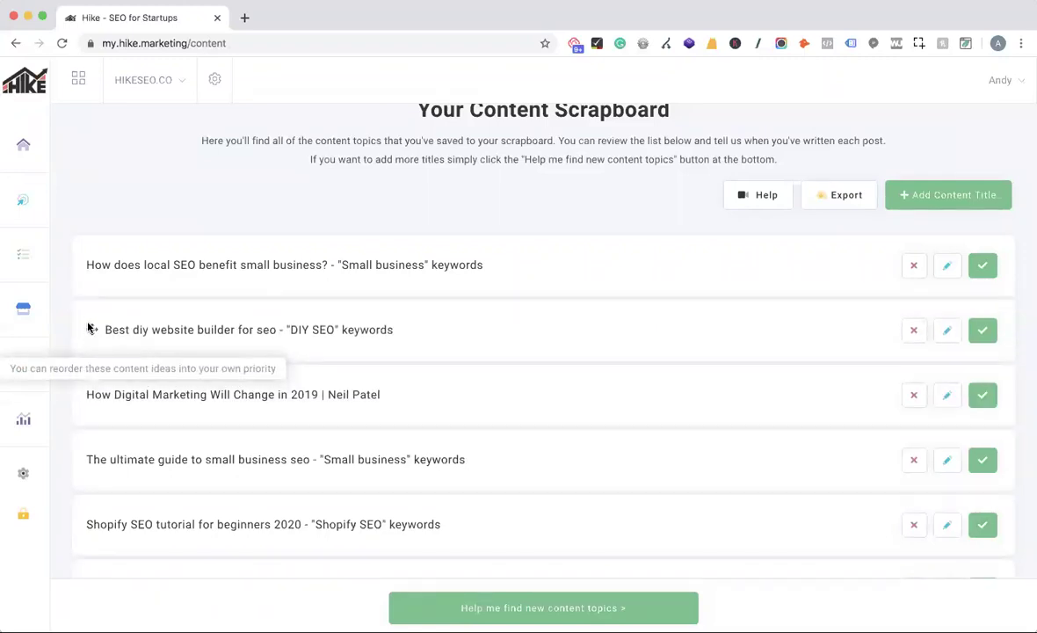
{"action": "mouse_move", "coordinate": [79, 269]}
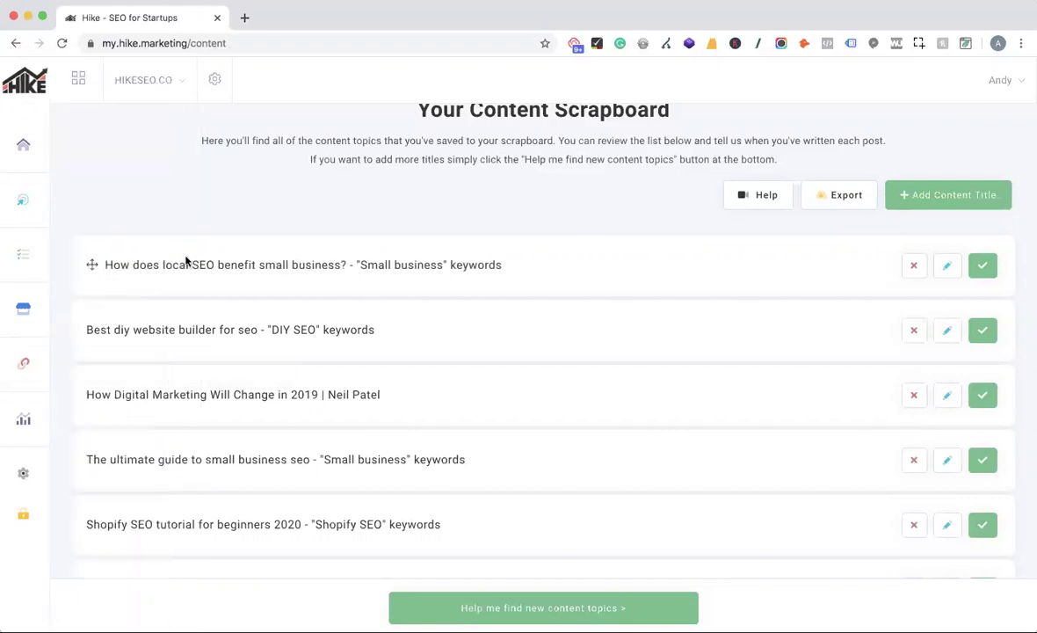
{"action": "scroll", "coordinate": [445, 267], "scroll_direction": "up", "scroll_amount": 1}
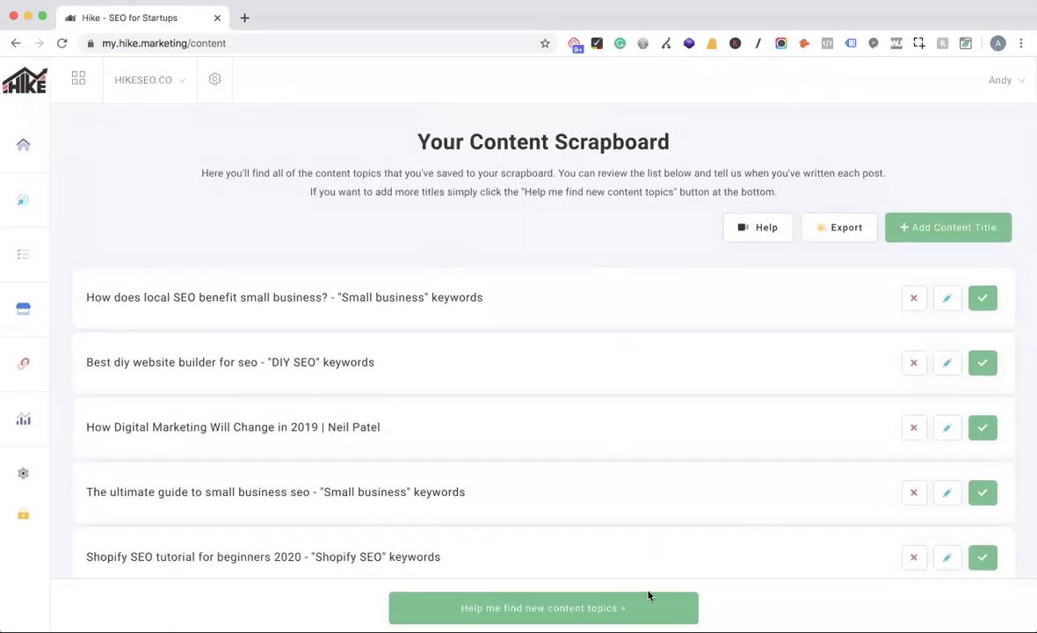
{"action": "left_click", "coordinate": [533, 609]}
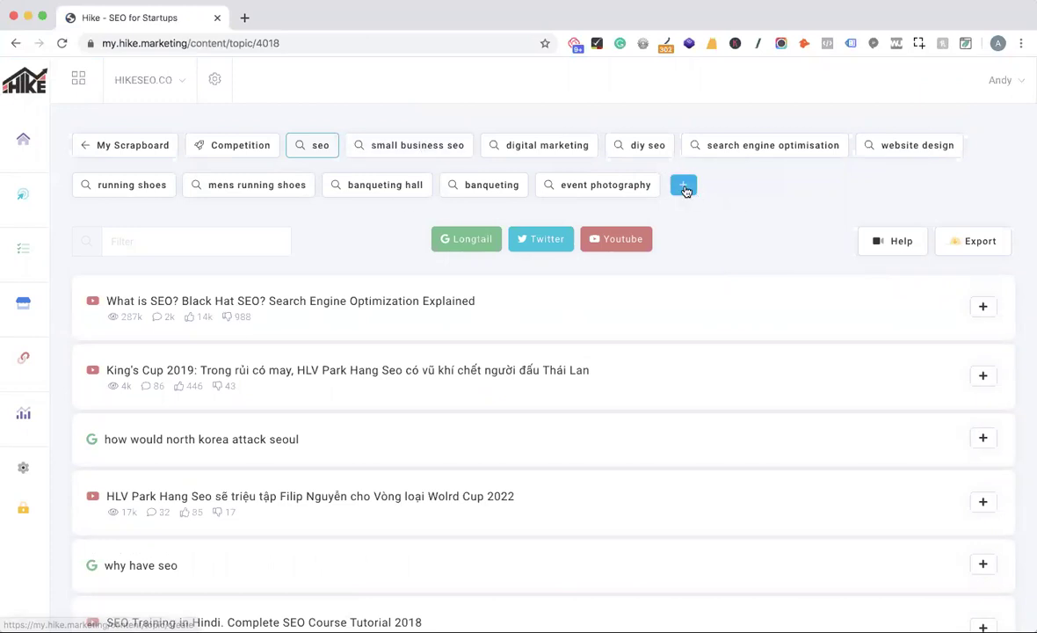
{"action": "scroll", "coordinate": [318, 431], "scroll_direction": "down", "scroll_amount": 5}
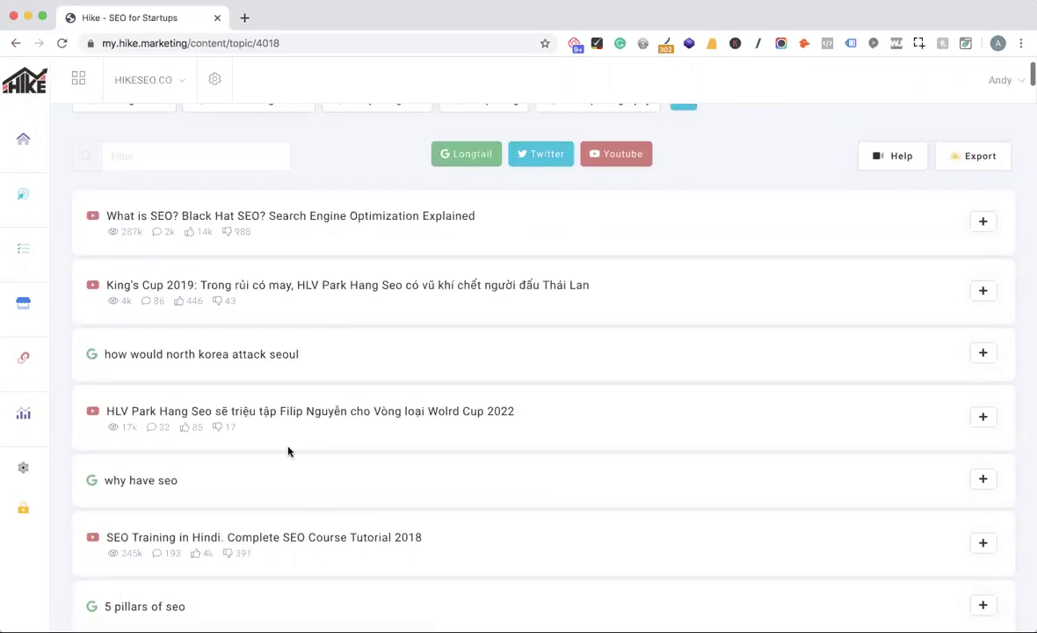
{"action": "scroll", "coordinate": [288, 452], "scroll_direction": "down", "scroll_amount": 3}
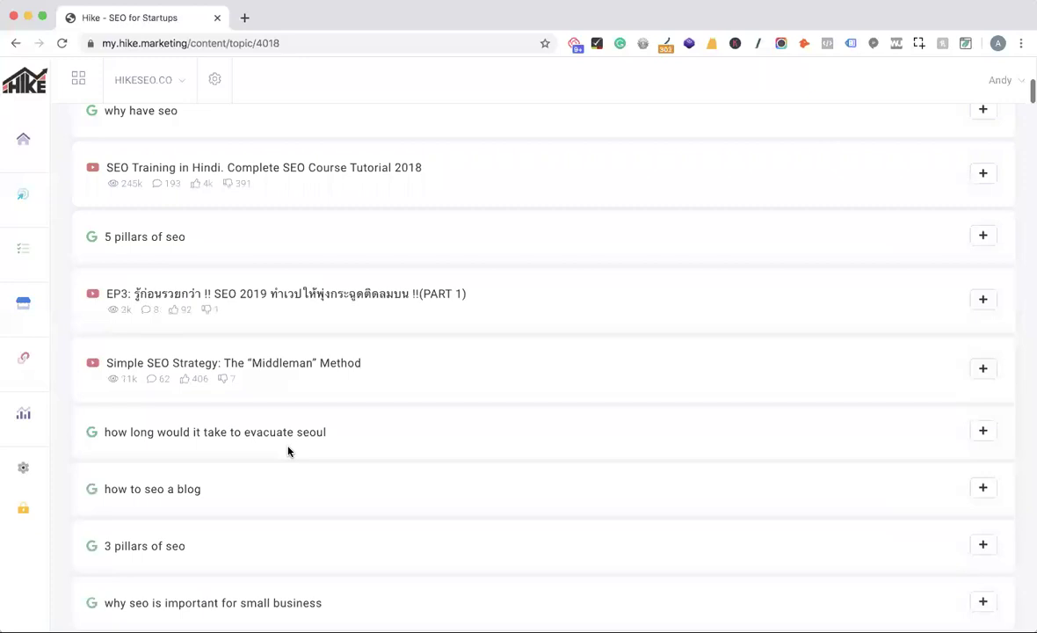
{"action": "scroll", "coordinate": [288, 452], "scroll_direction": "up", "scroll_amount": 10}
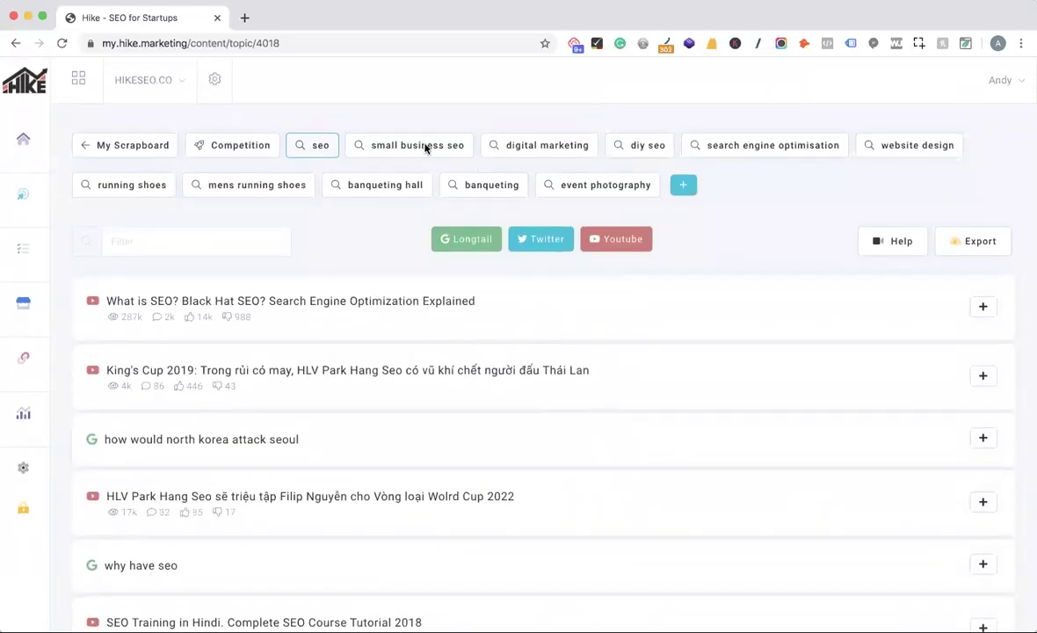
Step: Show competitor content ideas and highlight the saltdogcycling.com article 'How to install bike rack on car'
{"action": "left_click", "coordinate": [229, 147]}
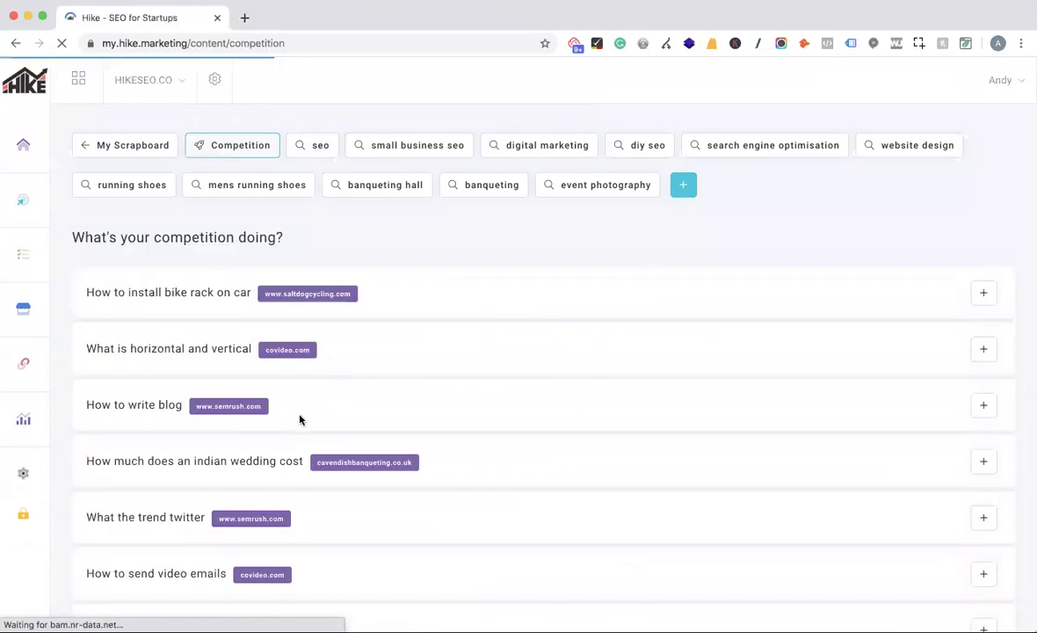
{"action": "scroll", "coordinate": [299, 420], "scroll_direction": "down", "scroll_amount": 2}
{"action": "scroll", "coordinate": [299, 420], "scroll_direction": "up", "scroll_amount": 2}
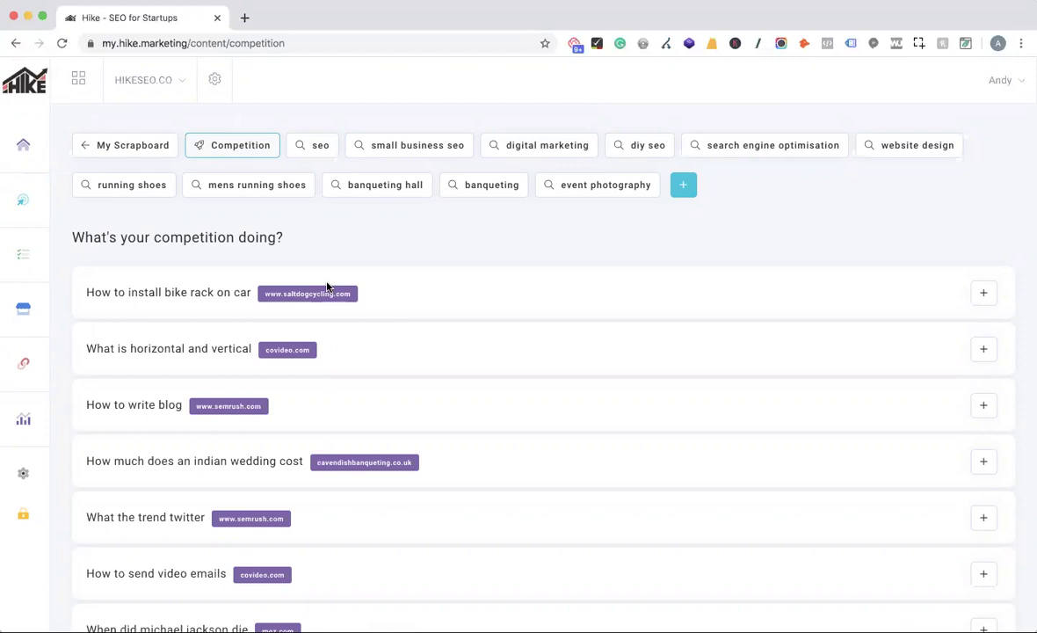
{"action": "left_click_drag", "start_coordinate": [347, 296], "coordinate": [266, 293]}
{"action": "left_click_drag", "start_coordinate": [85, 292], "coordinate": [249, 292]}
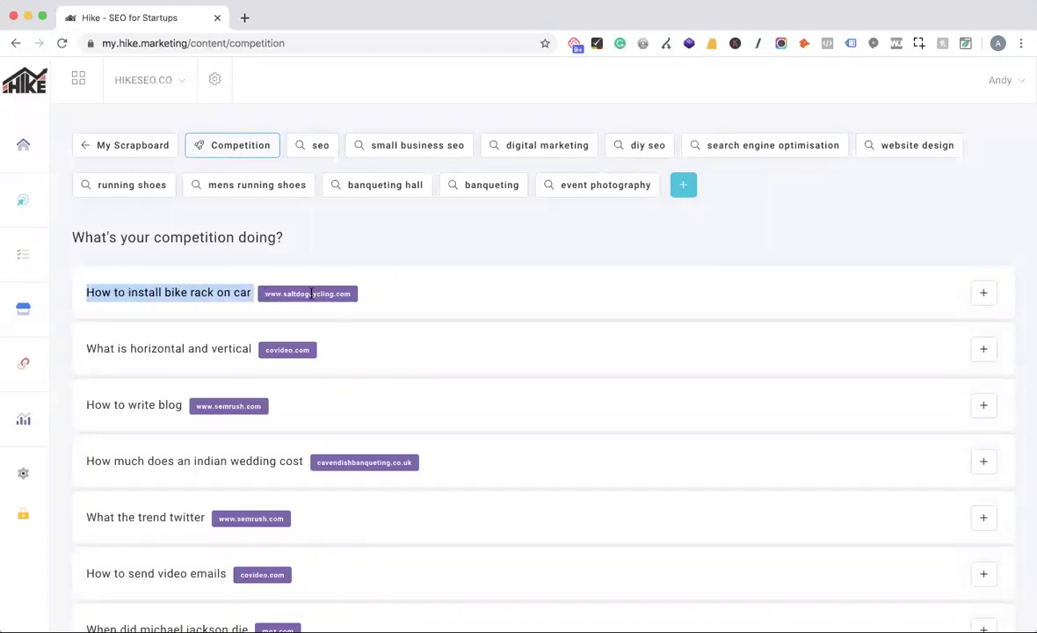
{"action": "left_click", "coordinate": [100, 292]}
{"action": "left_click_drag", "start_coordinate": [88, 292], "coordinate": [255, 300]}
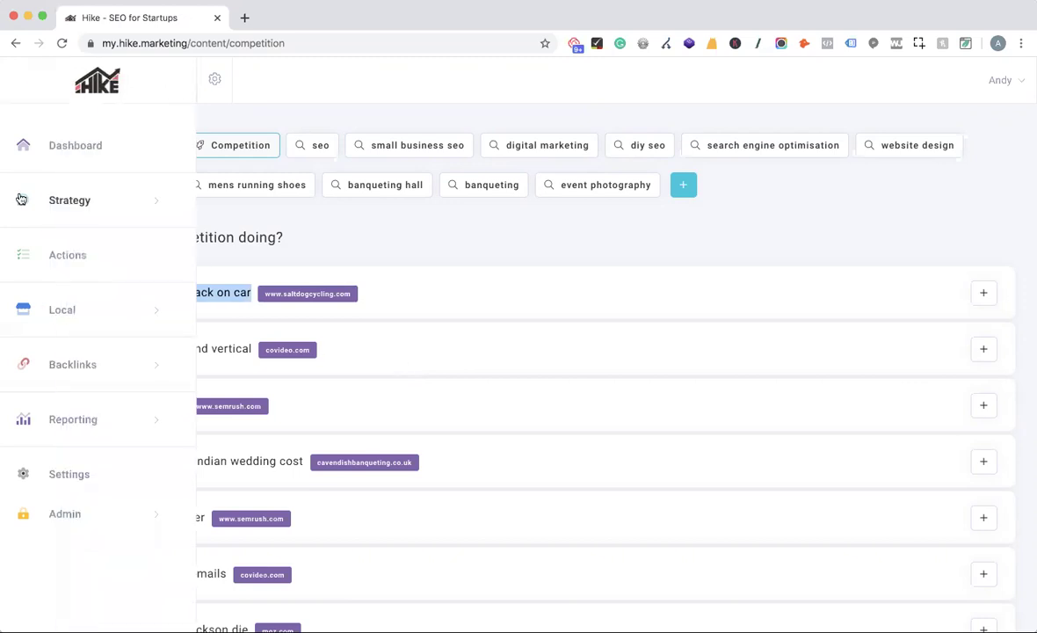
Step: Open Strategy > Competition settings to list tracked sites like moz.com and seranking.com
{"action": "left_click", "coordinate": [69, 201]}
{"action": "left_click", "coordinate": [88, 324]}
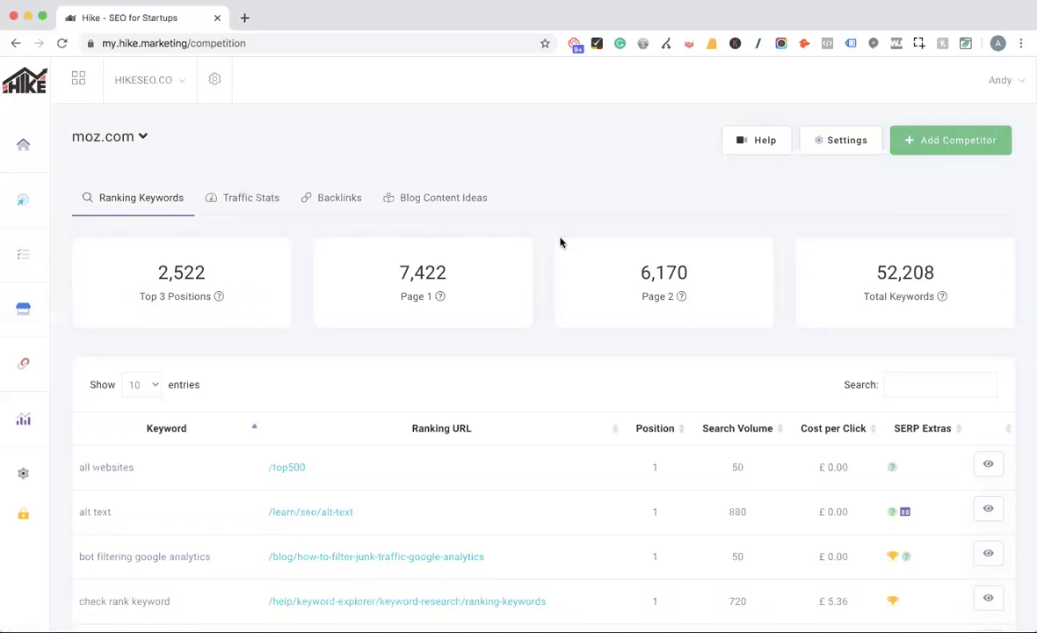
{"action": "left_click", "coordinate": [838, 156]}
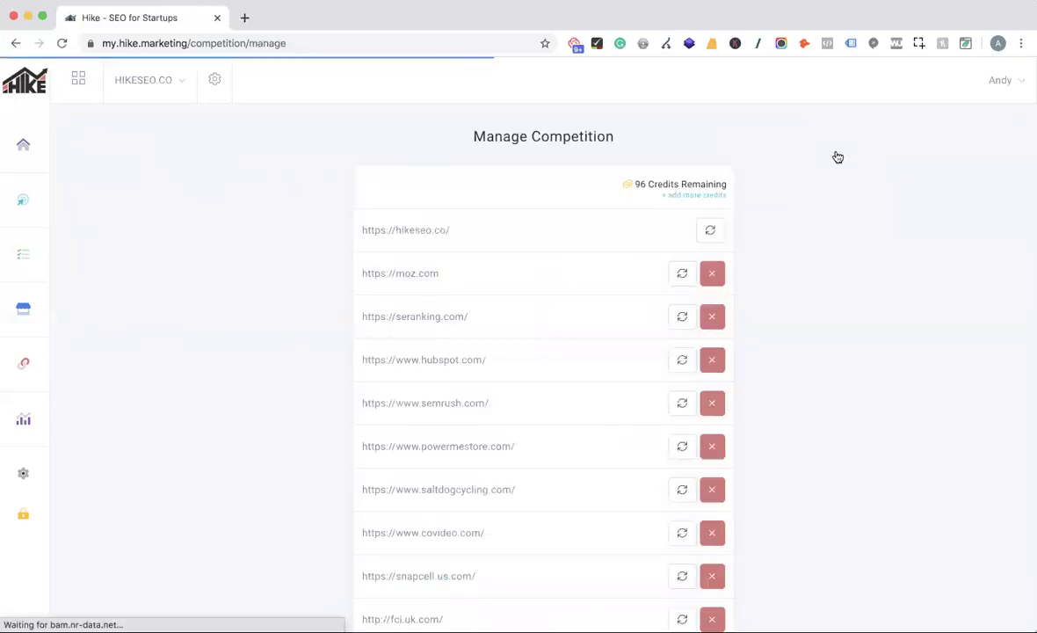
Step: Refresh seranking.com's data, then go back to moz.com's report with 52,208 keywords
{"action": "scroll", "coordinate": [498, 311], "scroll_direction": "down", "scroll_amount": 2}
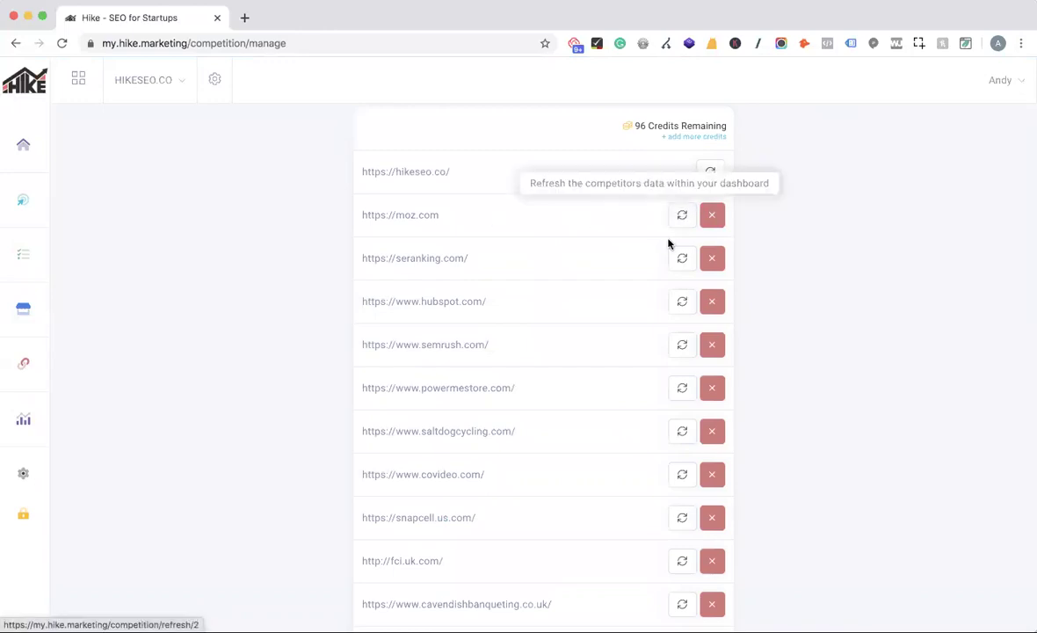
{"action": "left_click", "coordinate": [681, 268]}
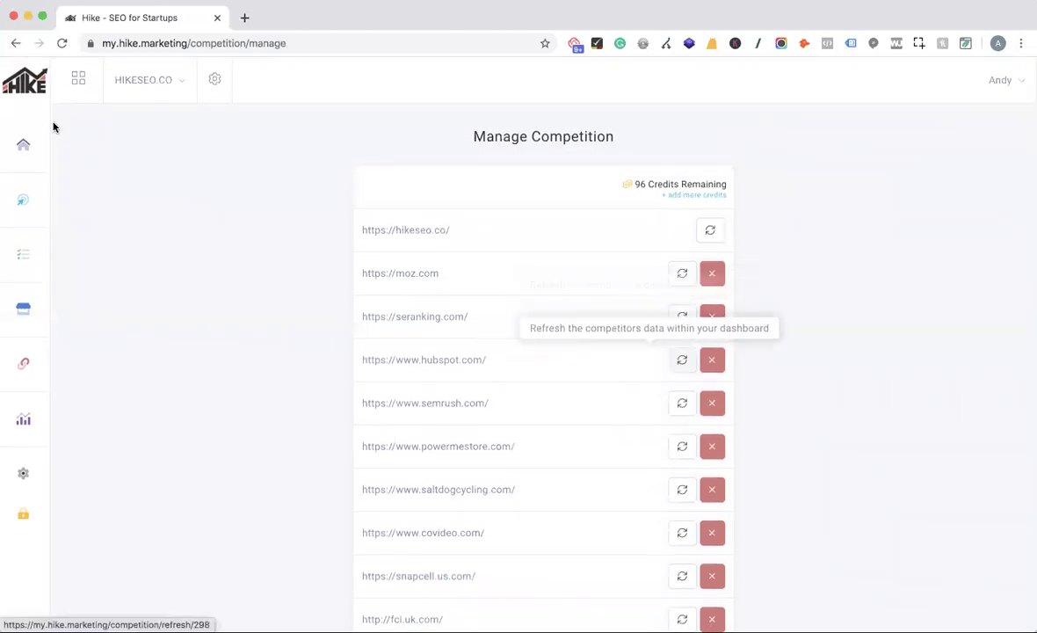
{"action": "left_click", "coordinate": [16, 43]}
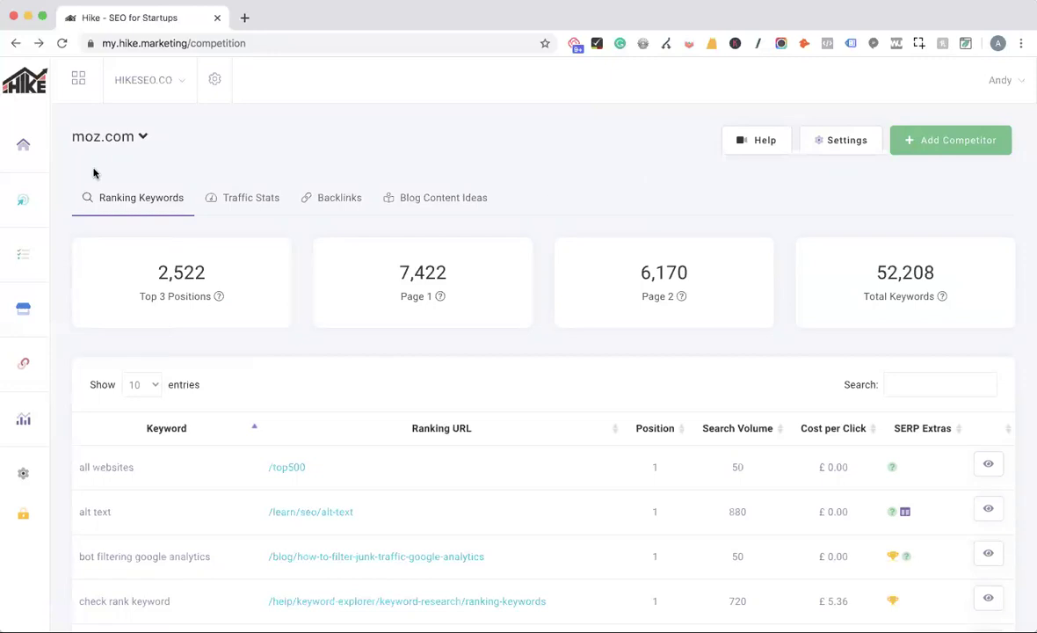
Step: Pick hikeseo.co in the domain dropdown to show its 382 ranking keywords
{"action": "left_click", "coordinate": [145, 131]}
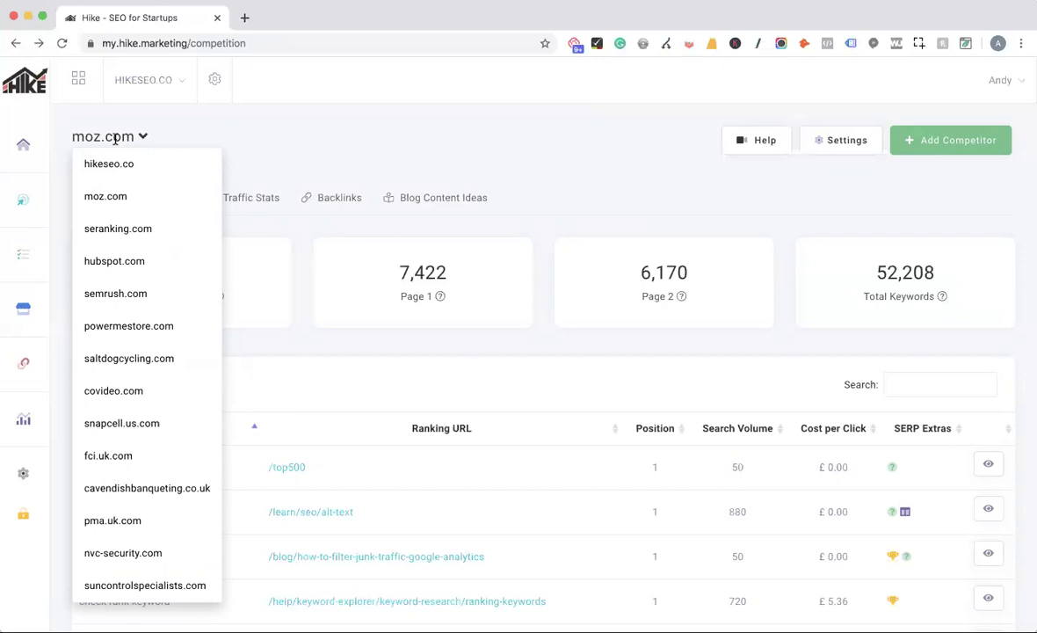
{"action": "left_click", "coordinate": [114, 139]}
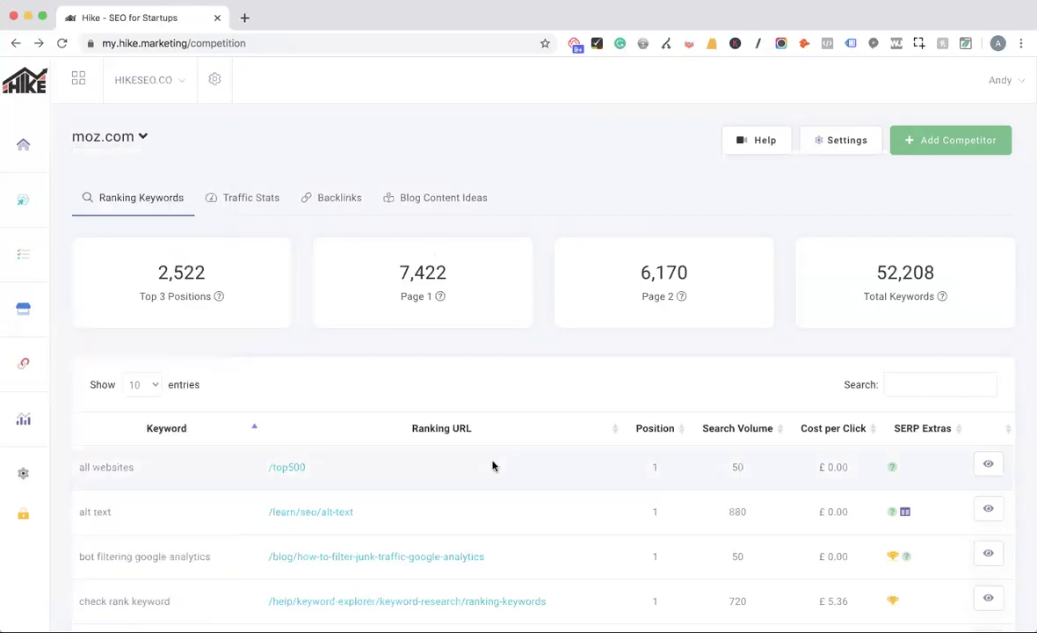
{"action": "left_click", "coordinate": [144, 139]}
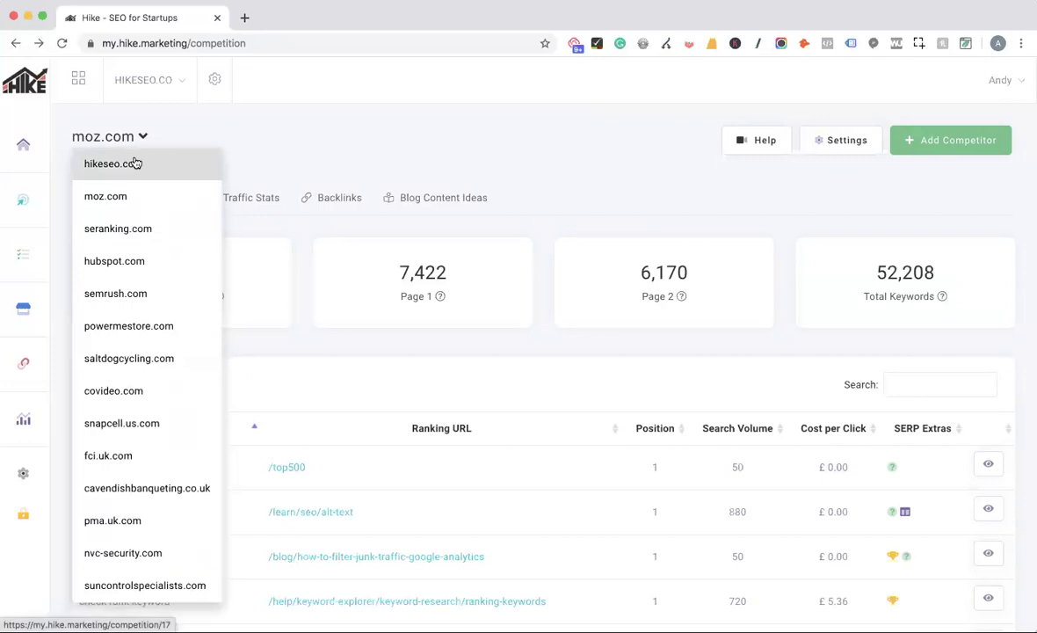
{"action": "left_click", "coordinate": [139, 164]}
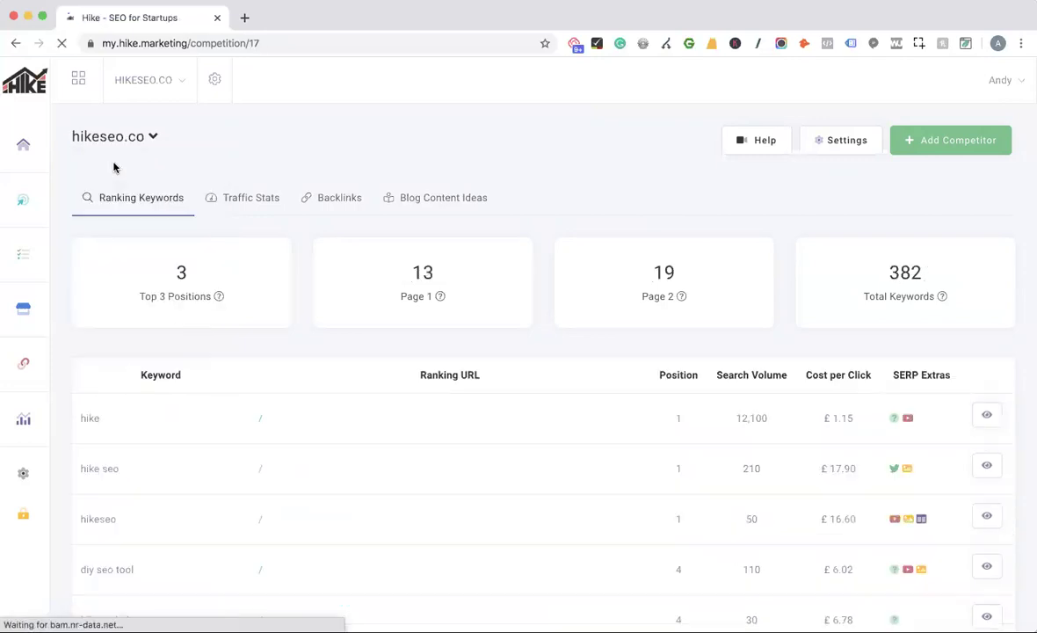
{"action": "left_click", "coordinate": [145, 137]}
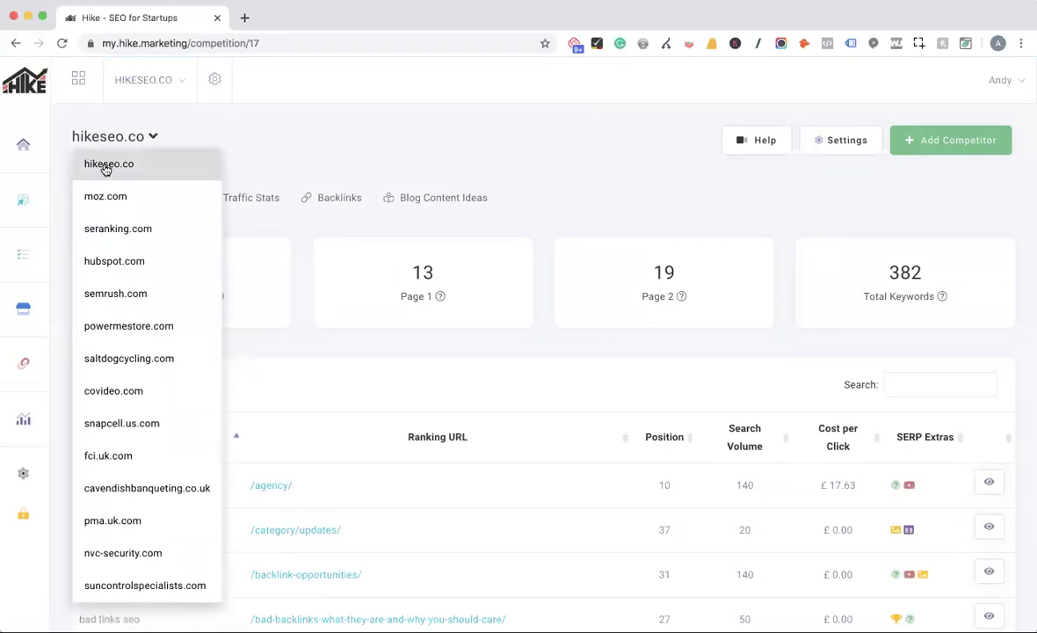
{"action": "left_click", "coordinate": [255, 134]}
{"action": "scroll", "coordinate": [329, 480], "scroll_direction": "down", "scroll_amount": 5}
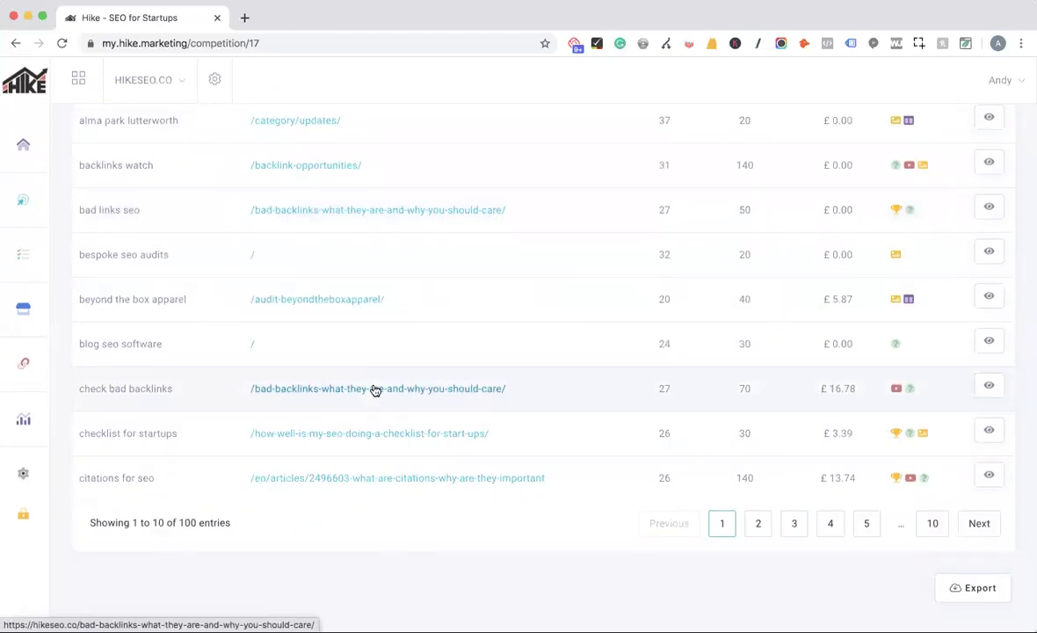
{"action": "scroll", "coordinate": [373, 389], "scroll_direction": "up", "scroll_amount": 5}
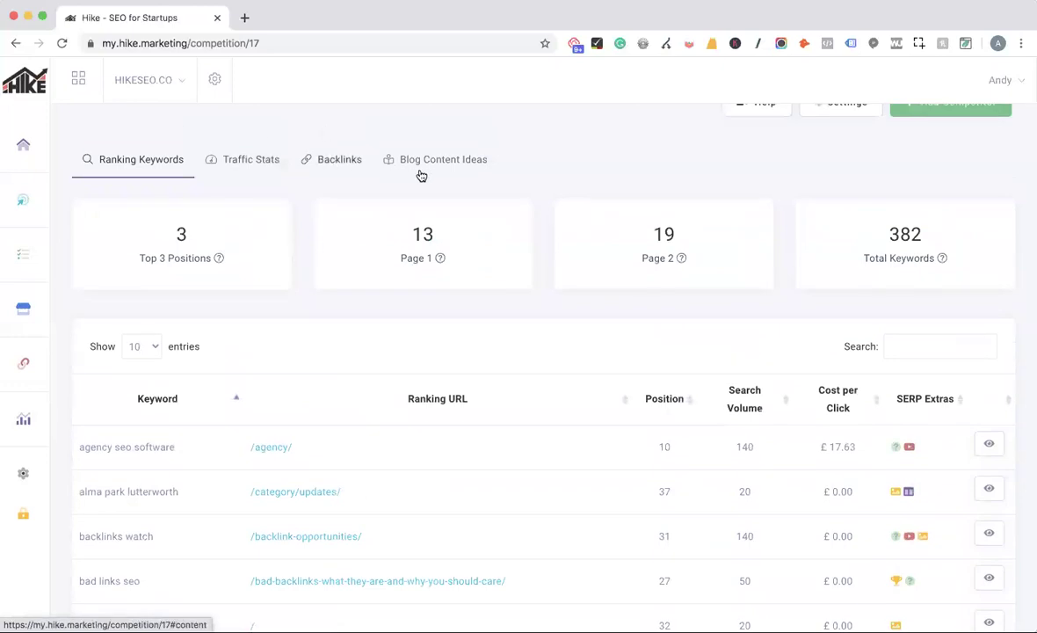
{"action": "scroll", "coordinate": [525, 318], "scroll_direction": "down", "scroll_amount": 3}
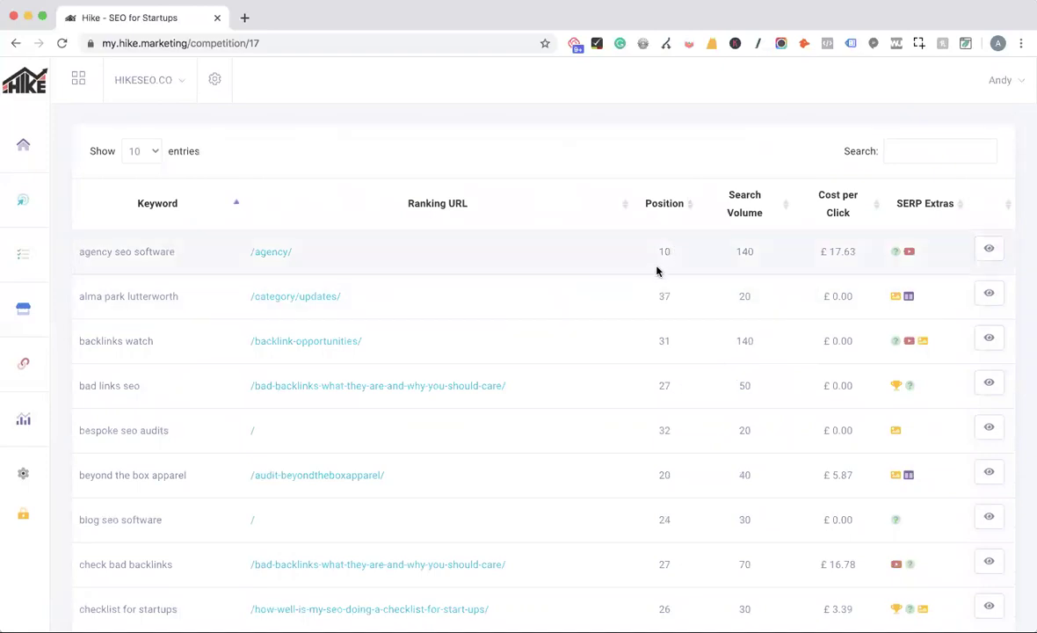
Step: Sort keywords by highest search volume and highlight hike (12,100) and stripe search (1,300)
{"action": "left_click", "coordinate": [745, 209]}
{"action": "left_click", "coordinate": [744, 209]}
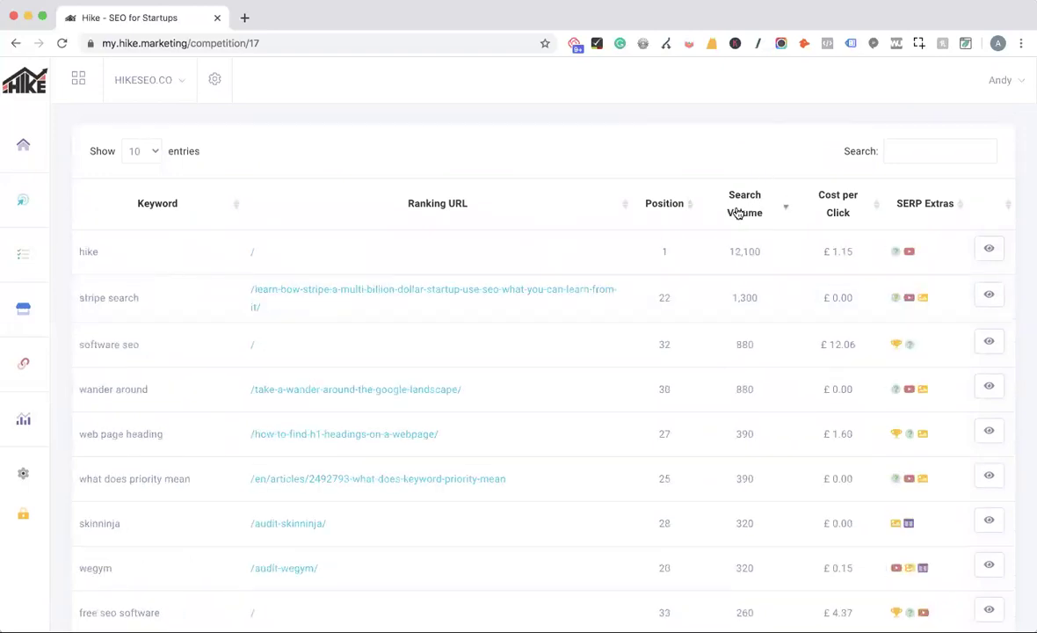
{"action": "left_click_drag", "start_coordinate": [732, 252], "coordinate": [776, 256]}
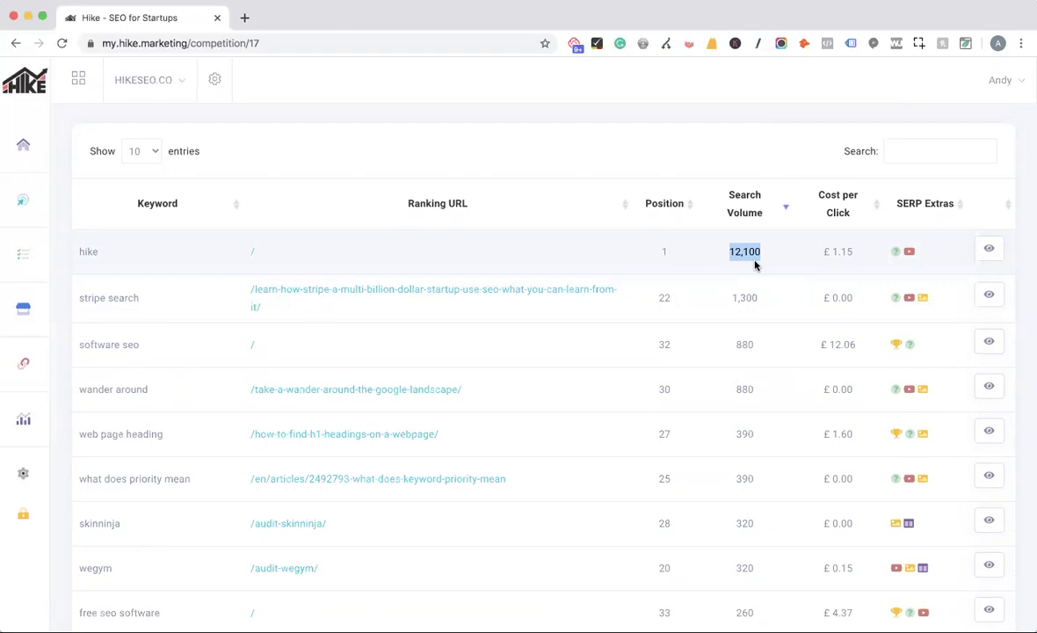
{"action": "left_click", "coordinate": [666, 252]}
{"action": "double_click", "coordinate": [666, 251]}
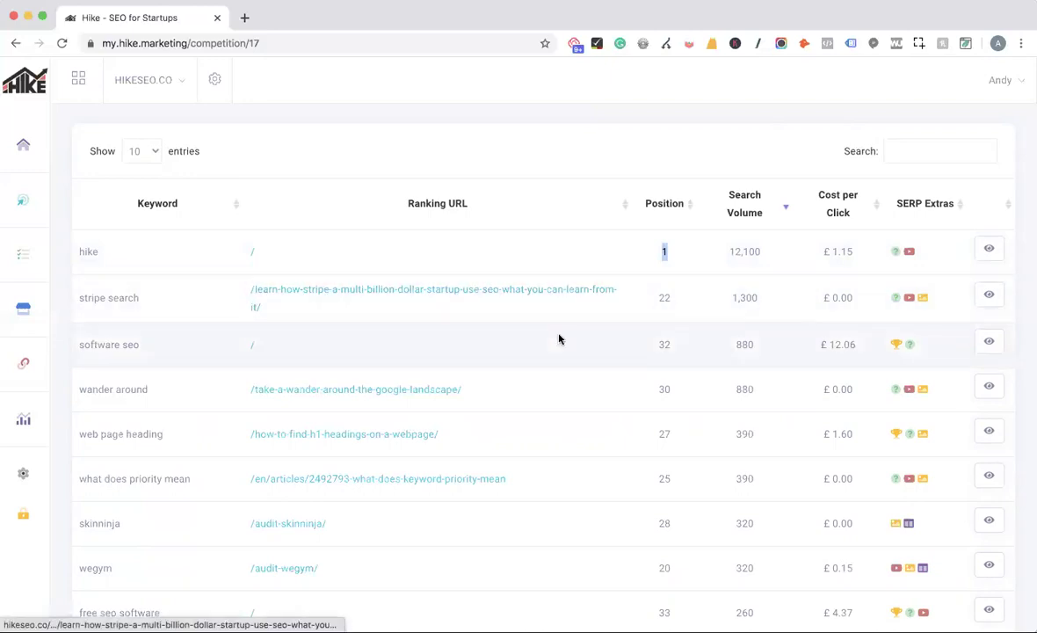
{"action": "left_click_drag", "start_coordinate": [79, 297], "coordinate": [138, 297]}
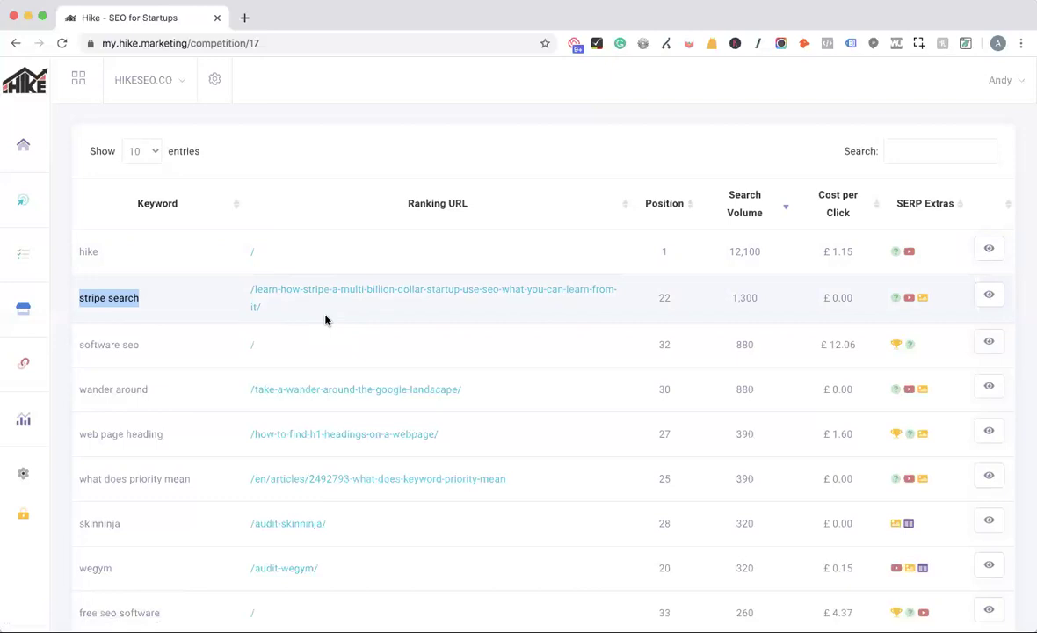
{"action": "left_click_drag", "start_coordinate": [659, 297], "coordinate": [773, 303]}
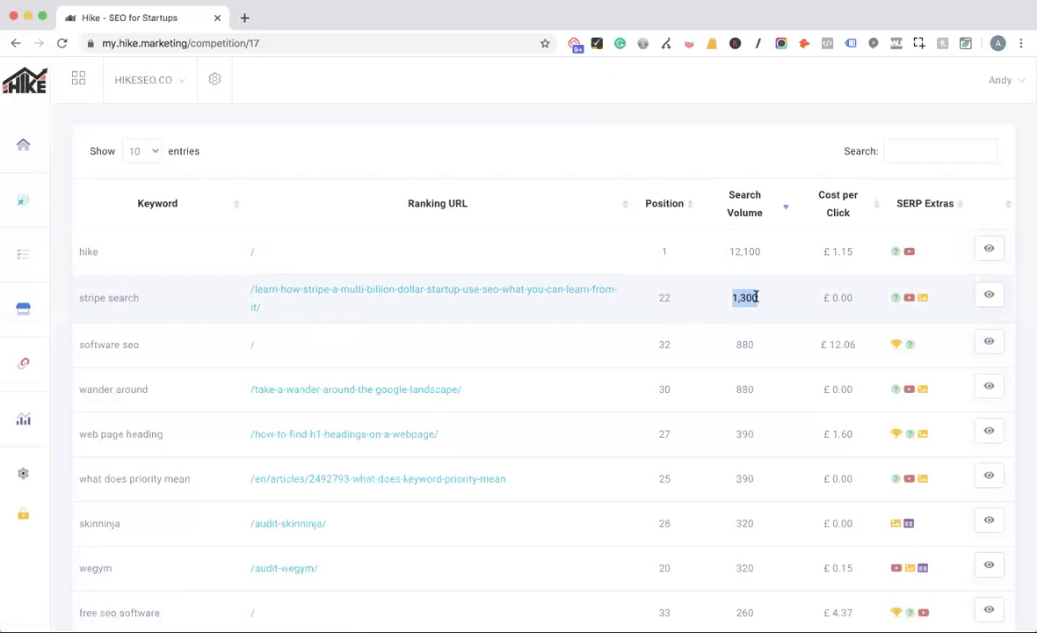
Step: Sort by position ascending so hike ranks first, highlighting keywords in positions seven to ten
{"action": "left_click", "coordinate": [661, 203]}
{"action": "left_click", "coordinate": [674, 204]}
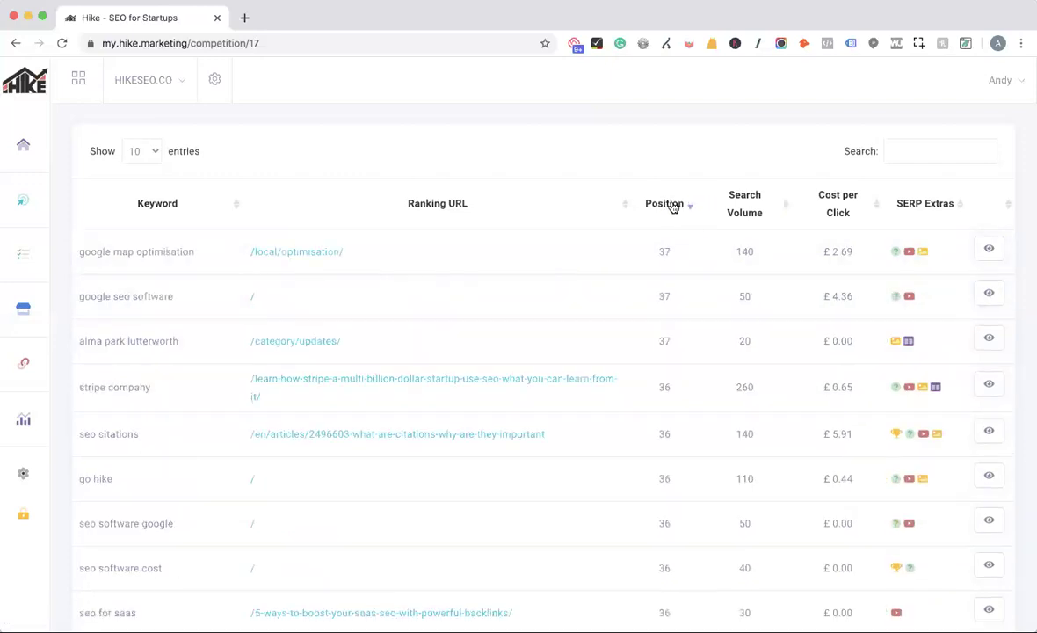
{"action": "left_click", "coordinate": [672, 206]}
{"action": "scroll", "coordinate": [676, 371], "scroll_direction": "down", "scroll_amount": 5}
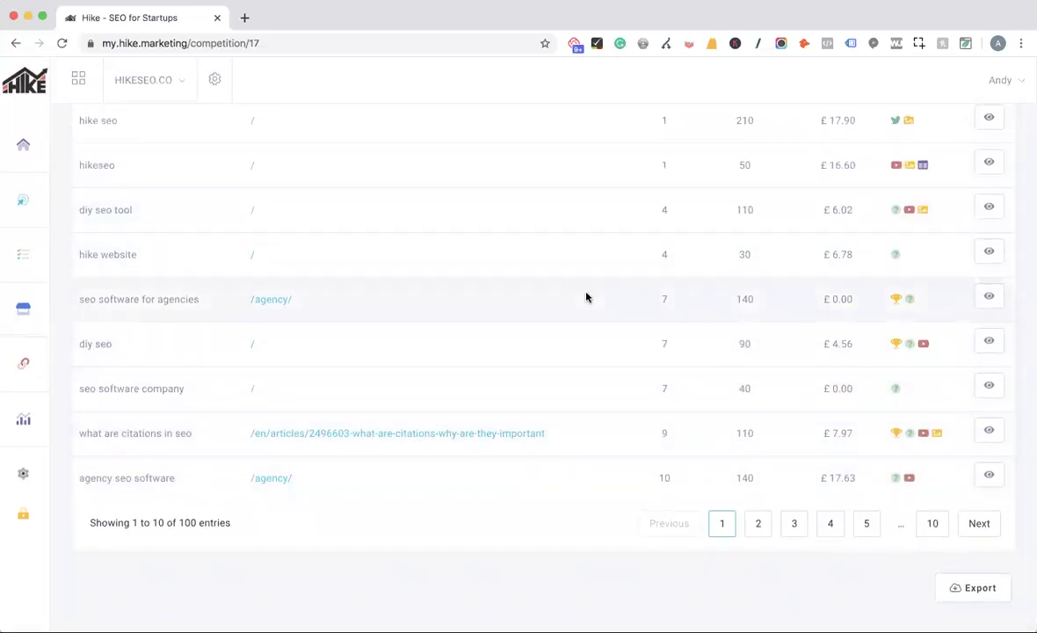
{"action": "left_click_drag", "start_coordinate": [78, 299], "coordinate": [426, 442]}
{"action": "scroll", "coordinate": [560, 304], "scroll_direction": "up", "scroll_amount": 10}
{"action": "scroll", "coordinate": [560, 303], "scroll_direction": "down", "scroll_amount": 10}
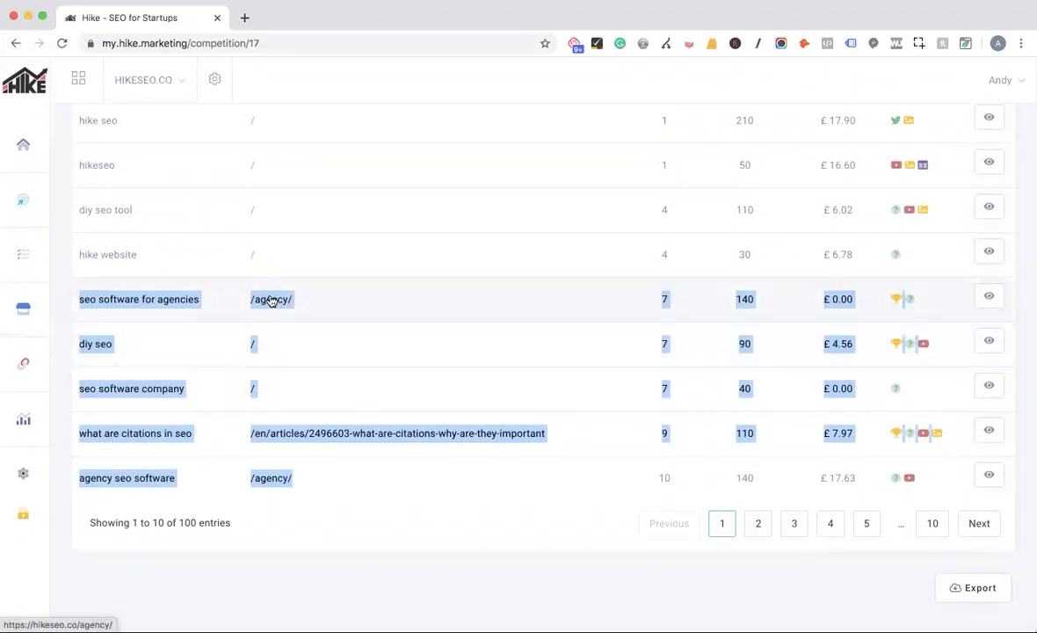
Step: Open hikeseo.co/agency/ in a new tab and scroll to its key agency features
{"action": "left_click", "coordinate": [271, 300], "text": "super"}
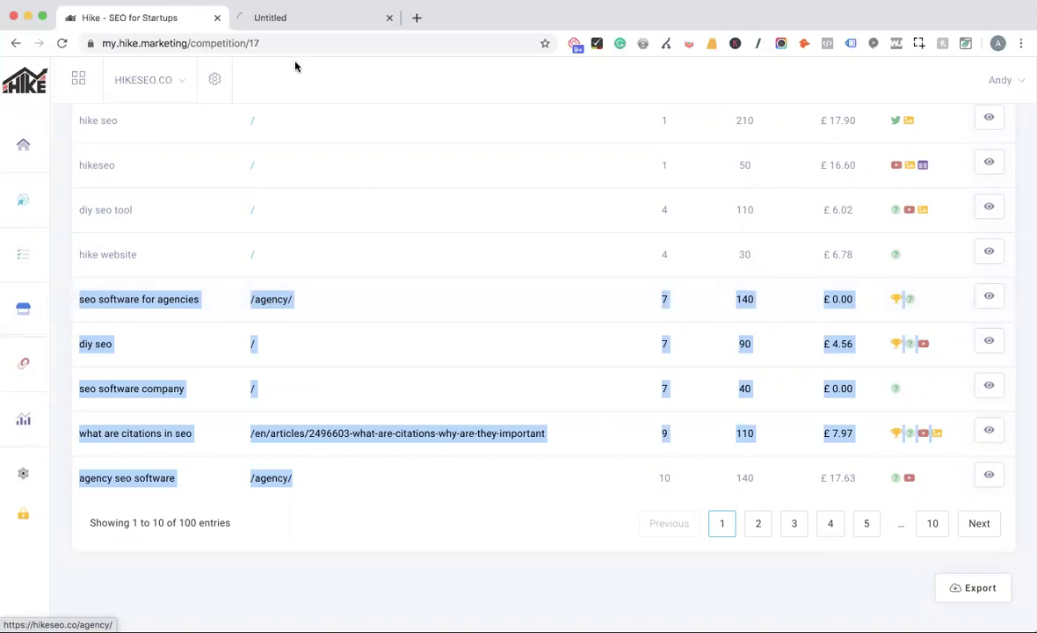
{"action": "left_click", "coordinate": [312, 18]}
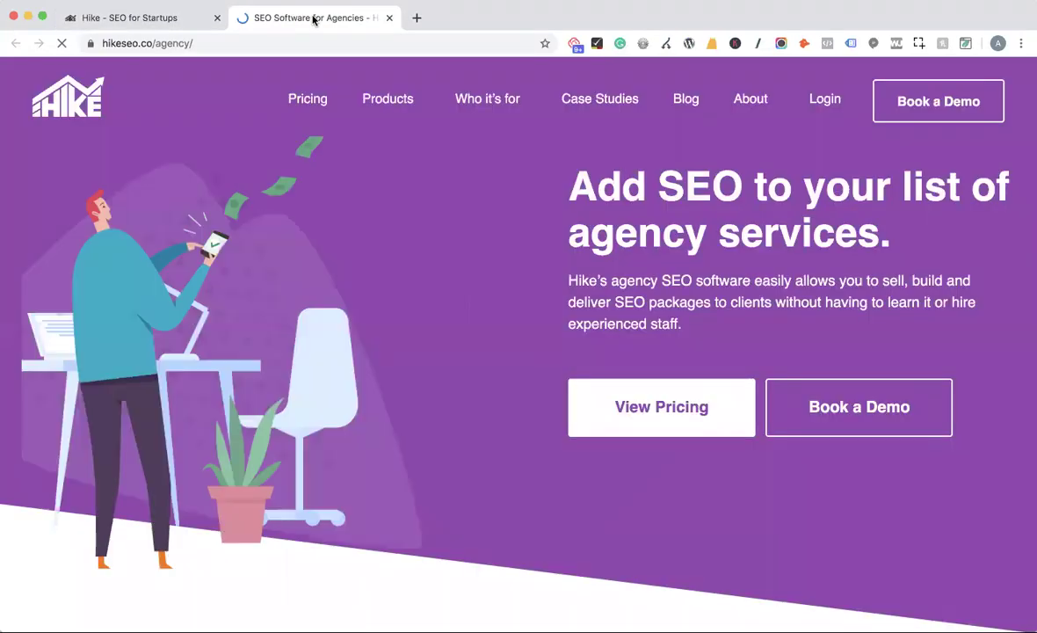
{"action": "scroll", "coordinate": [701, 352], "scroll_direction": "down", "scroll_amount": 10}
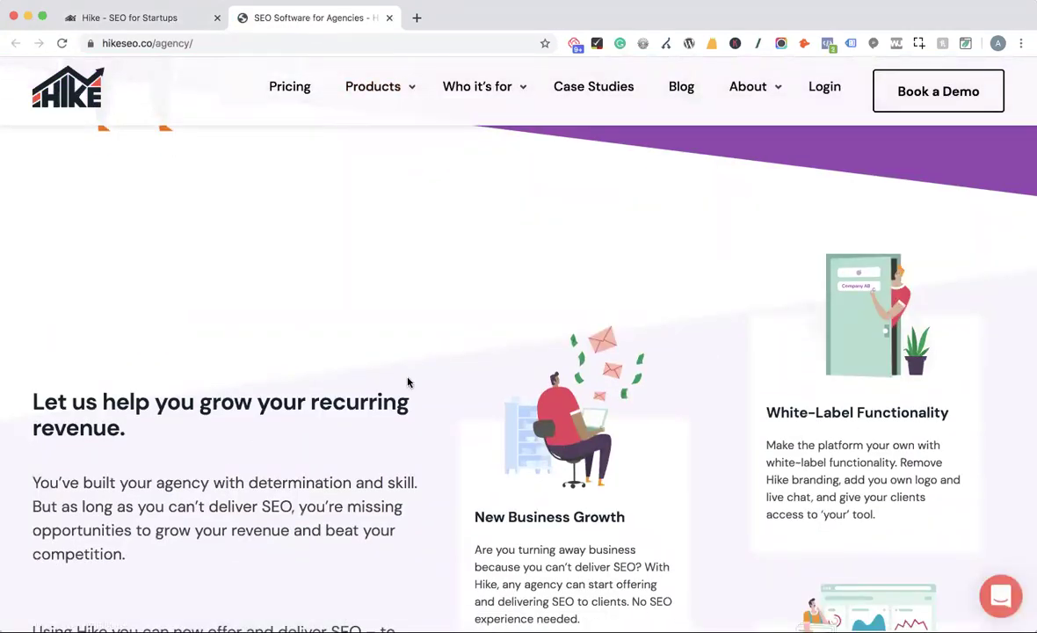
{"action": "scroll", "coordinate": [463, 377], "scroll_direction": "down", "scroll_amount": 10}
{"action": "scroll", "coordinate": [465, 378], "scroll_direction": "down", "scroll_amount": 2}
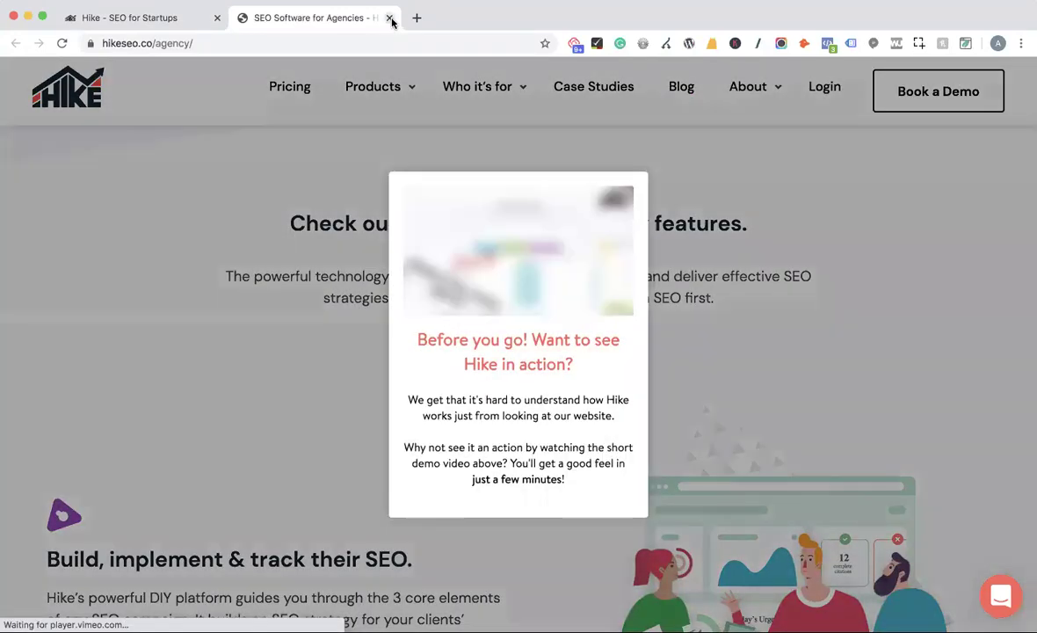
Step: Close the agency tab and expand Local to show Listing Optimiser, Reviews, Posts and Rankings
{"action": "left_click", "coordinate": [389, 18]}
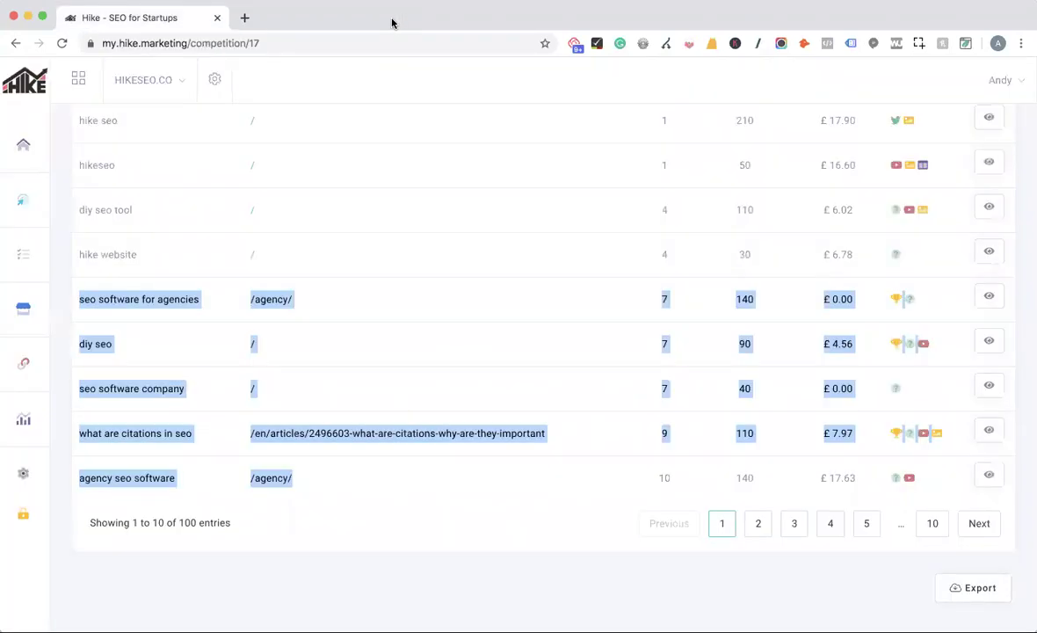
{"action": "left_click", "coordinate": [547, 309]}
{"action": "scroll", "coordinate": [548, 307], "scroll_direction": "up", "scroll_amount": 10}
{"action": "scroll", "coordinate": [550, 263], "scroll_direction": "down", "scroll_amount": 1}
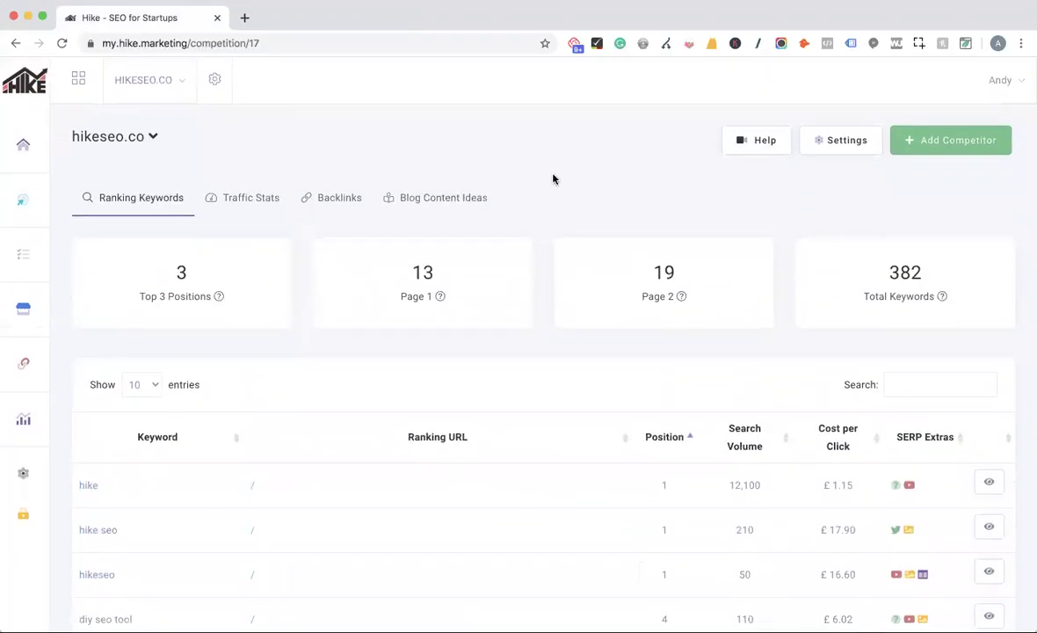
{"action": "mouse_move", "coordinate": [87, 213]}
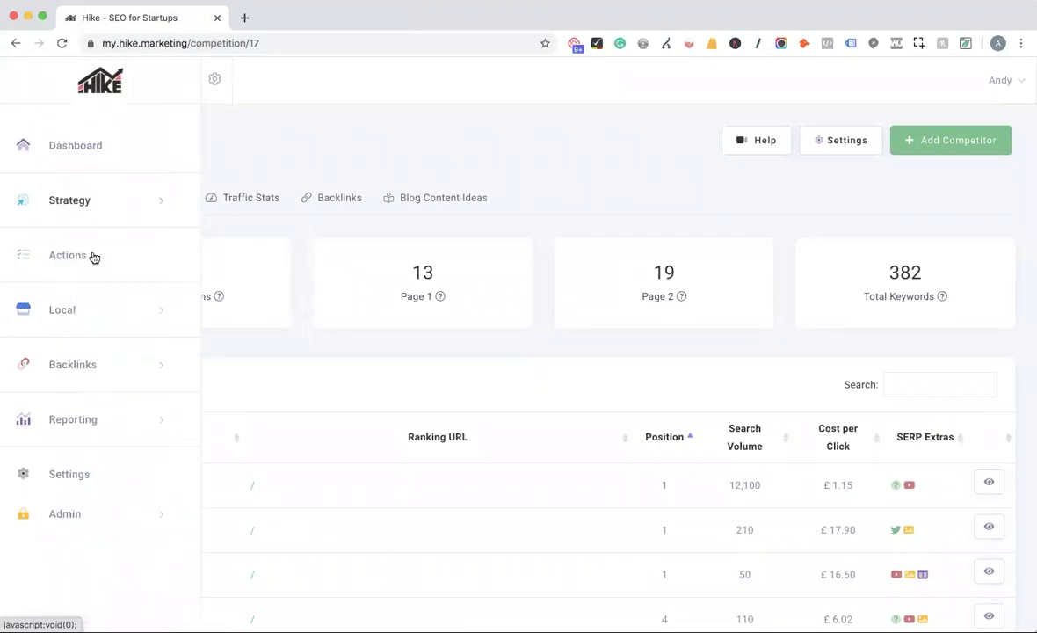
{"action": "left_click", "coordinate": [63, 312]}
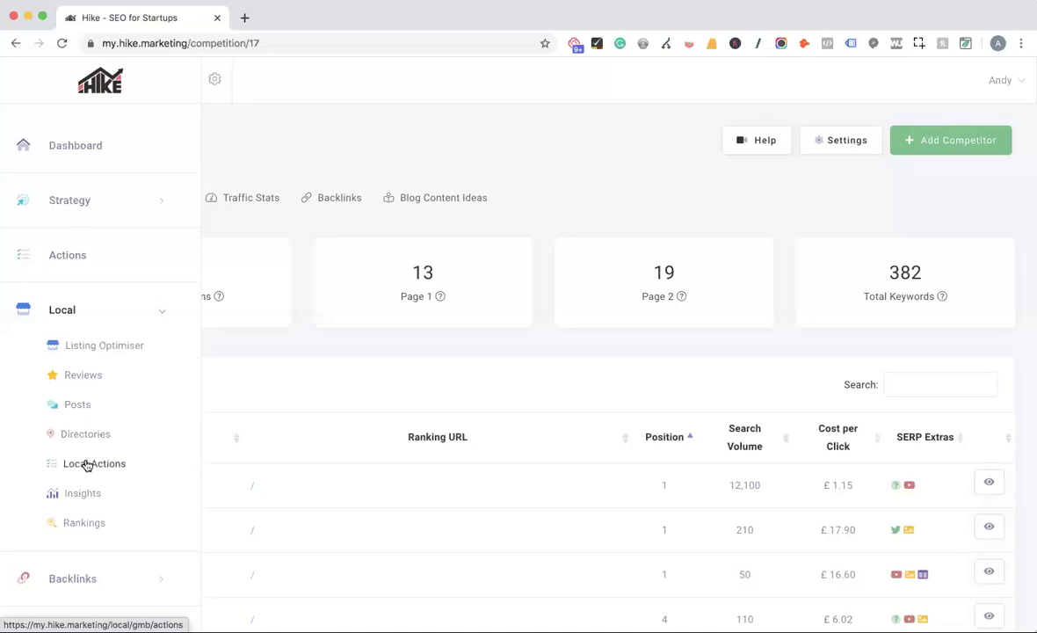
Step: Open Local > Rankings to see SEO Agency map-pack positions in Leicester and Texas
{"action": "left_click", "coordinate": [84, 530]}
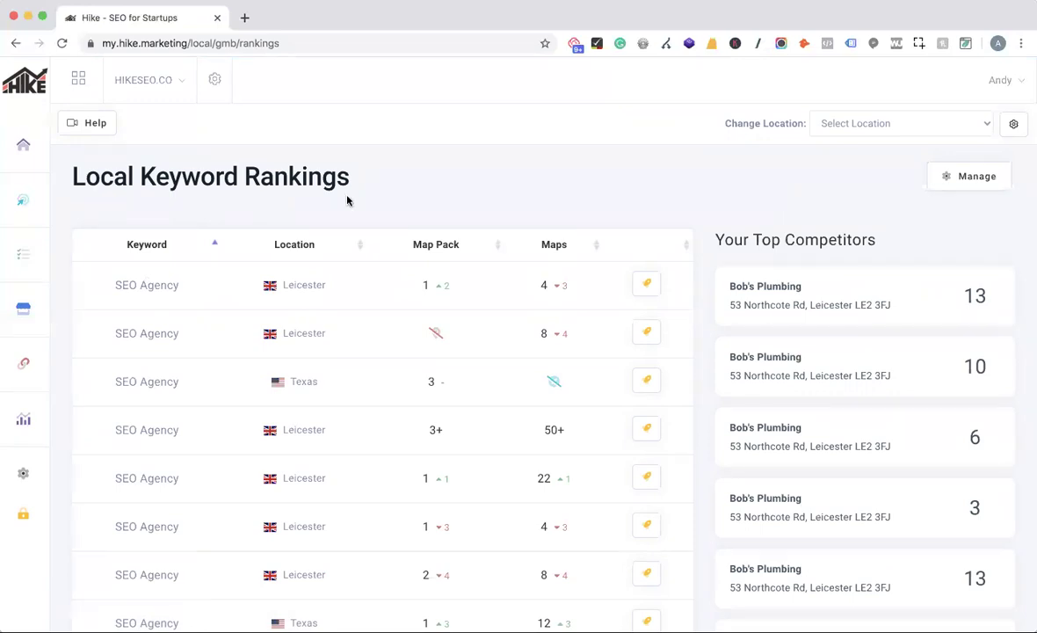
{"action": "mouse_move", "coordinate": [32, 260]}
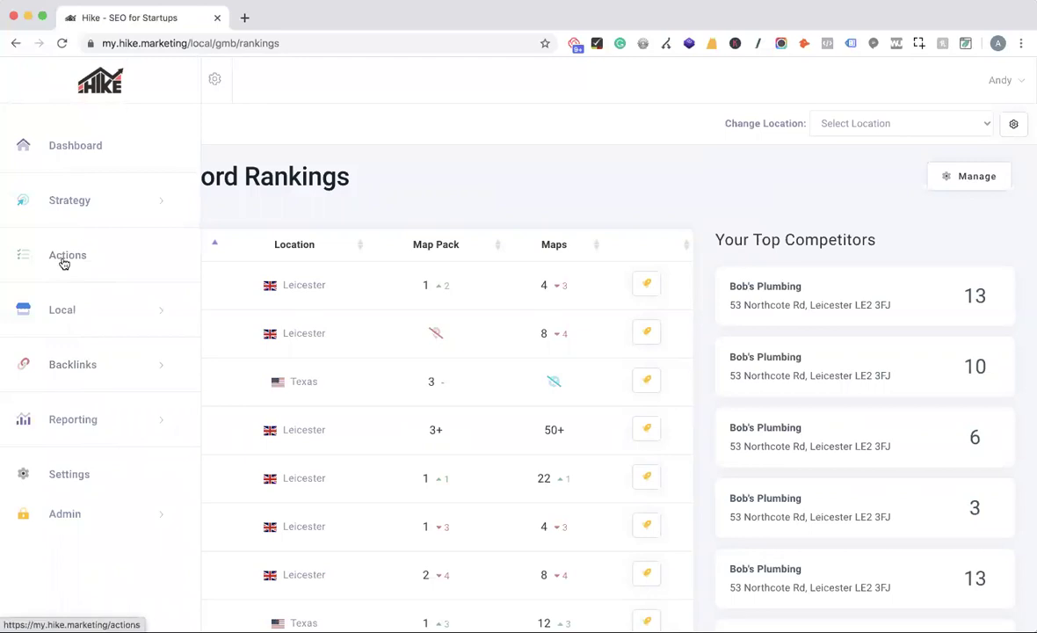
Step: Go to Actions and open its settings, currently 10 hours per month with 88 pages crawled
{"action": "left_click", "coordinate": [64, 257]}
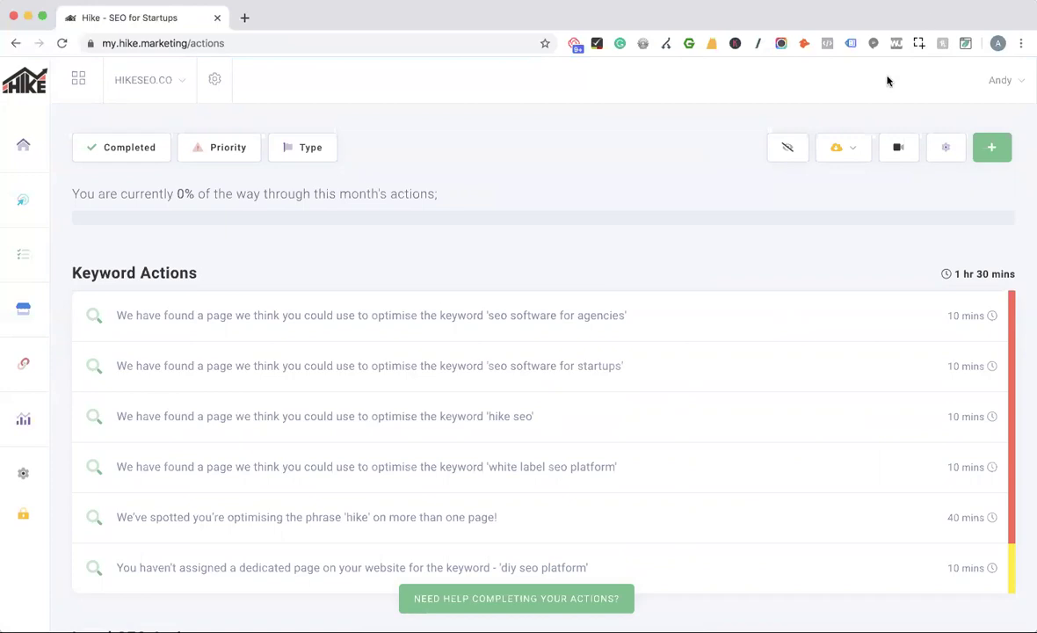
{"action": "left_click", "coordinate": [932, 148]}
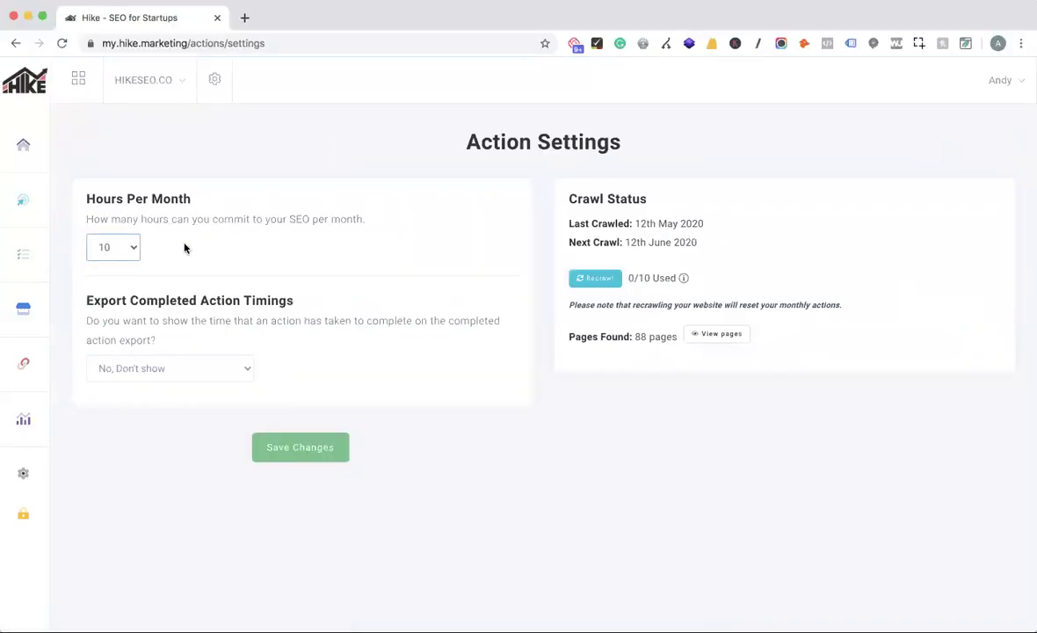
Step: Change Hours Per Month to 8 and view crawled hikeseo.co pages with 200 responses
{"action": "left_click", "coordinate": [132, 247]}
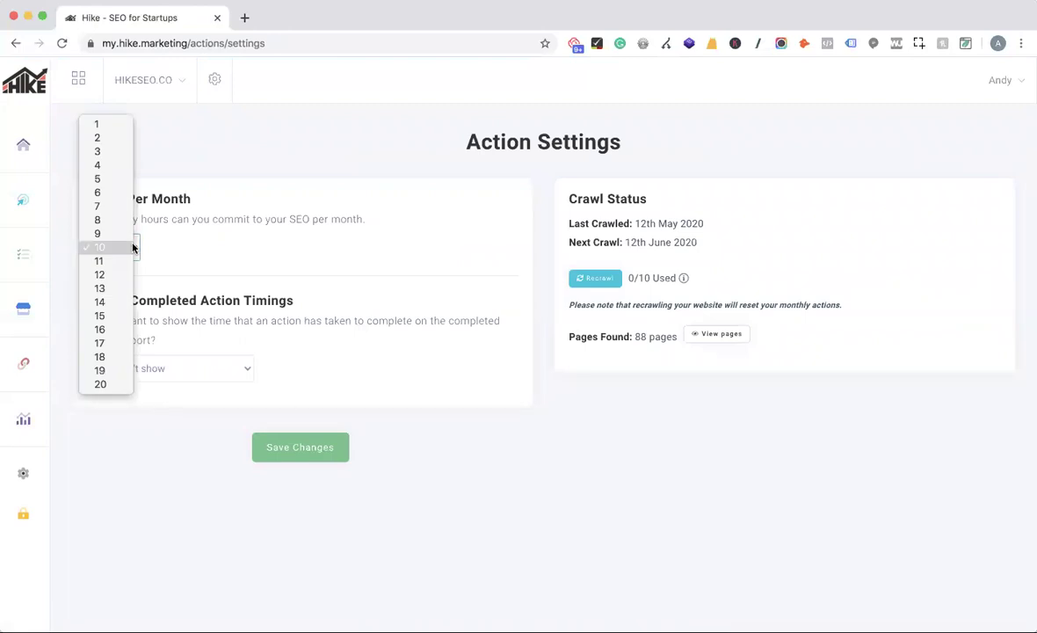
{"action": "left_click", "coordinate": [133, 247]}
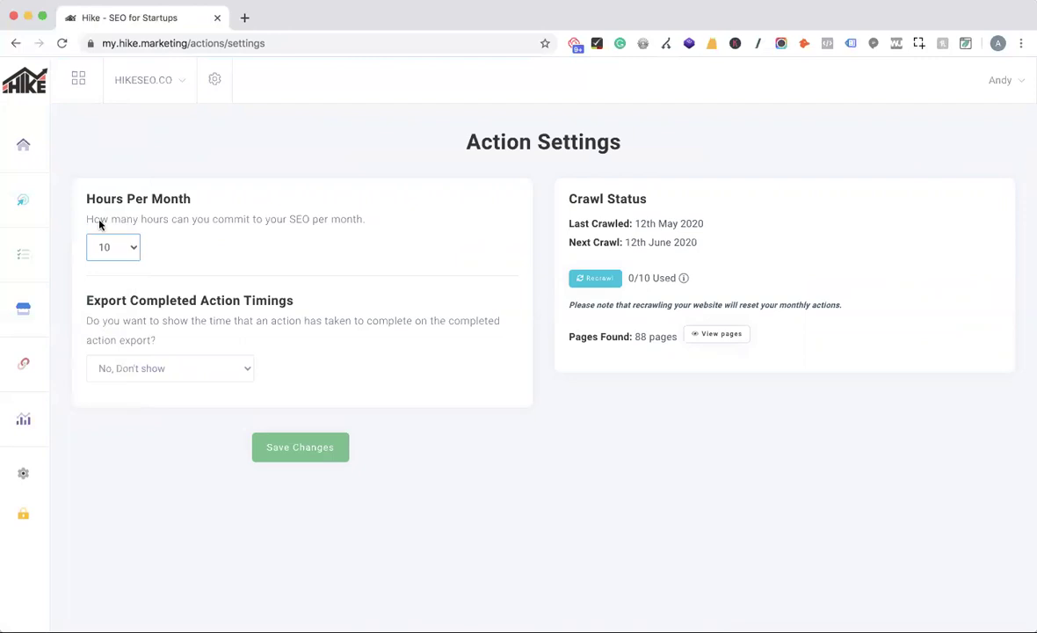
{"action": "left_click", "coordinate": [134, 245]}
{"action": "left_click", "coordinate": [111, 220]}
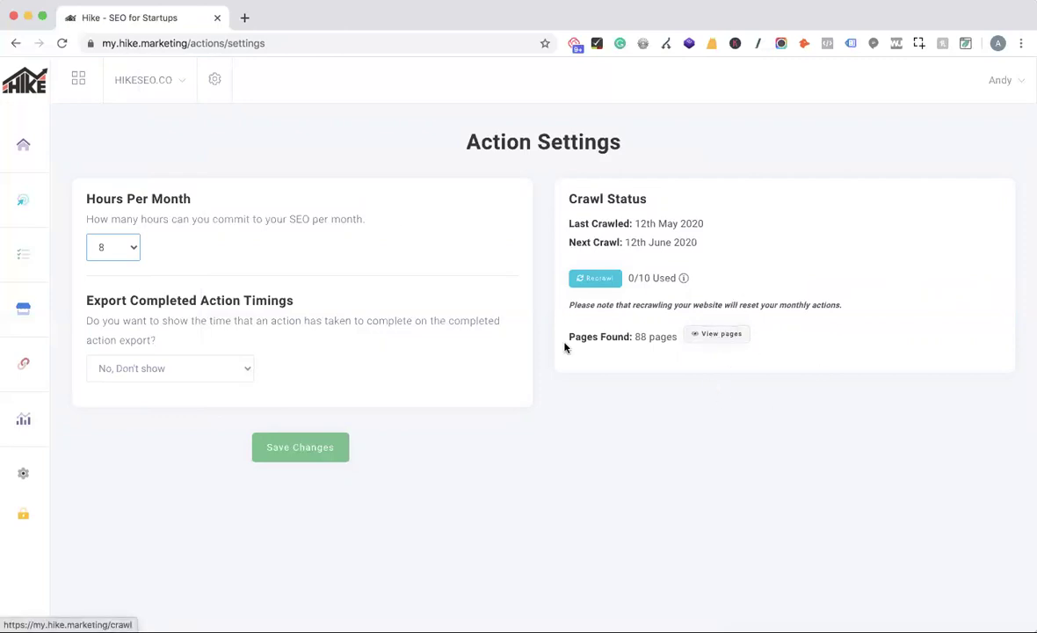
{"action": "left_click", "coordinate": [692, 160]}
{"action": "left_click", "coordinate": [709, 335]}
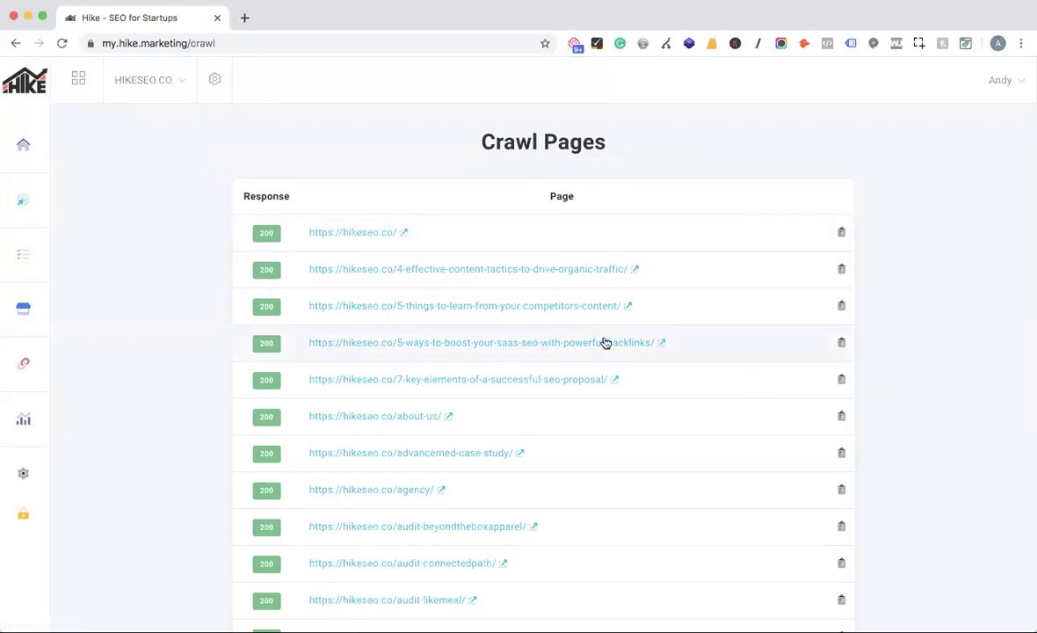
Step: Scroll through the crawled hikeseo.co pages, all returning 200, then return to the Actions list
{"action": "scroll", "coordinate": [604, 342], "scroll_direction": "down", "scroll_amount": 5}
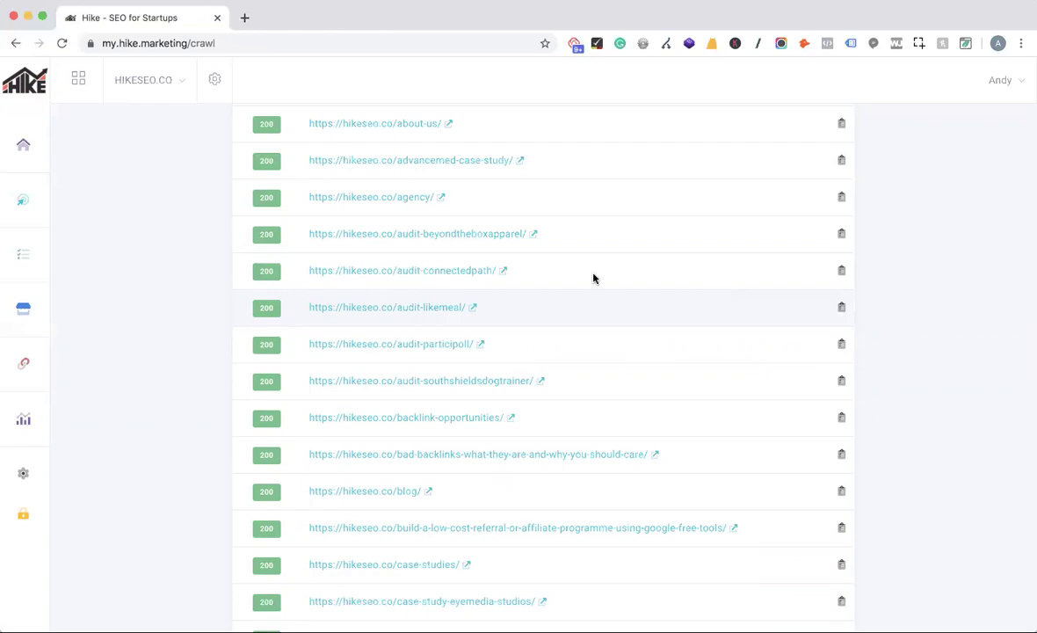
{"action": "scroll", "coordinate": [686, 297], "scroll_direction": "down", "scroll_amount": 1}
{"action": "scroll", "coordinate": [686, 296], "scroll_direction": "down", "scroll_amount": 10}
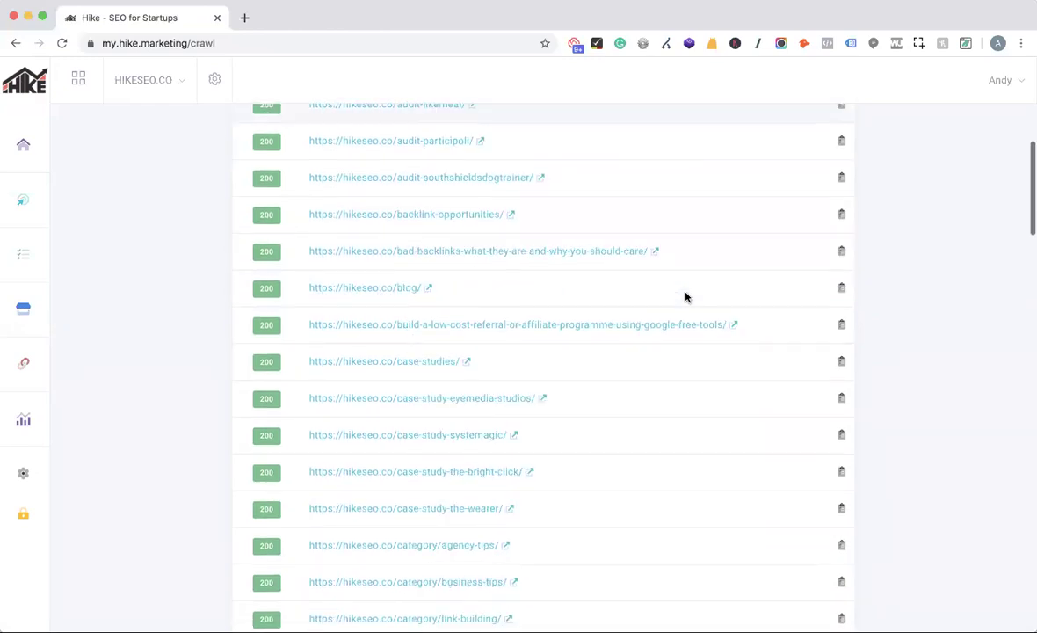
{"action": "scroll", "coordinate": [654, 349], "scroll_direction": "down", "scroll_amount": 5}
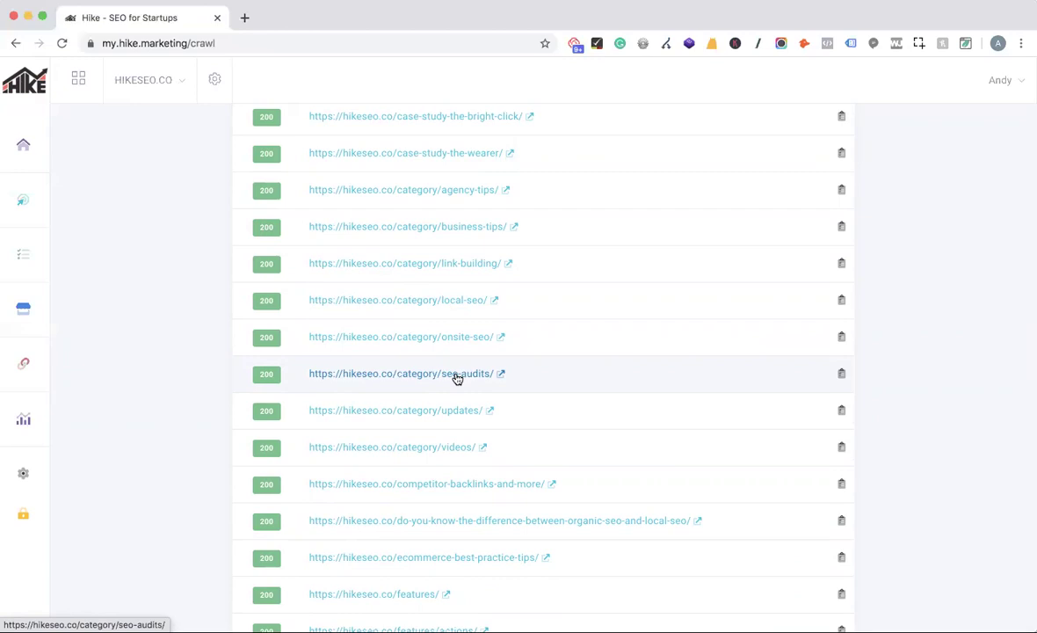
{"action": "scroll", "coordinate": [516, 401], "scroll_direction": "down", "scroll_amount": 16}
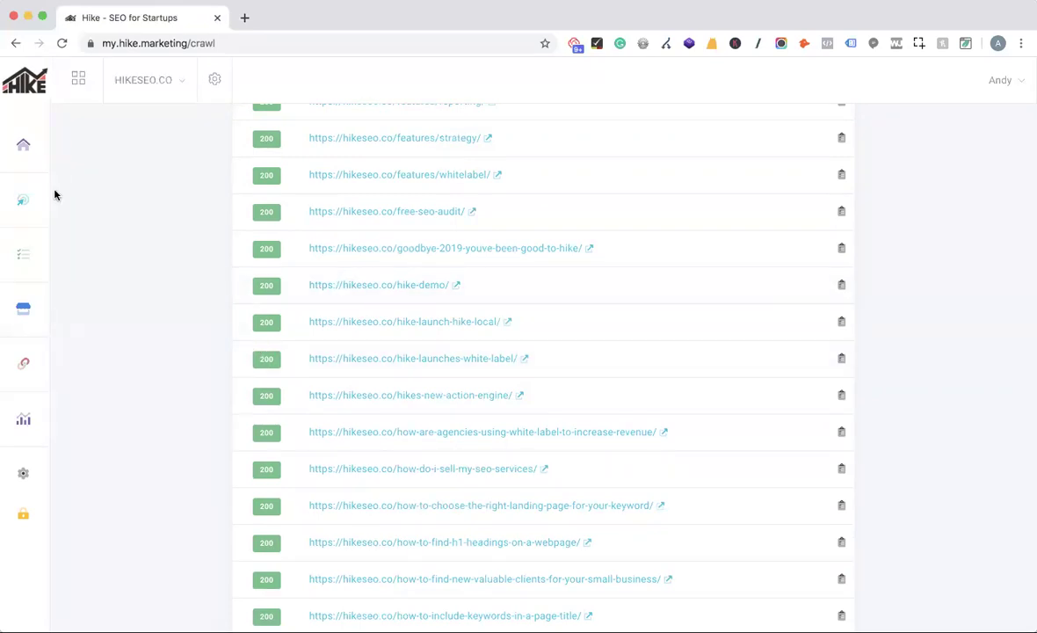
{"action": "left_click", "coordinate": [66, 257]}
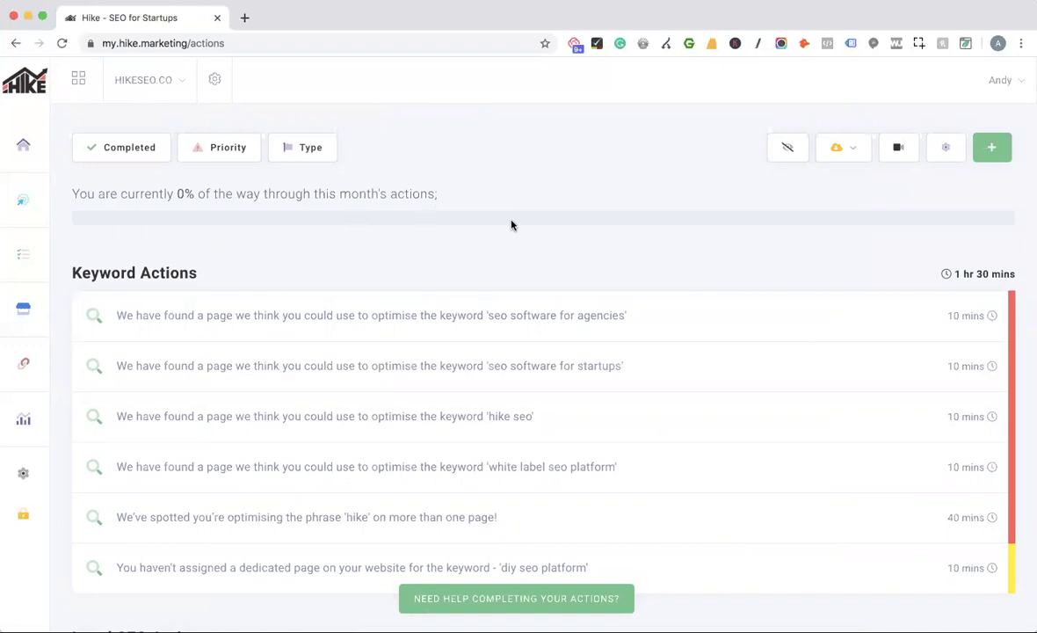
{"action": "scroll", "coordinate": [585, 377], "scroll_direction": "down", "scroll_amount": 5}
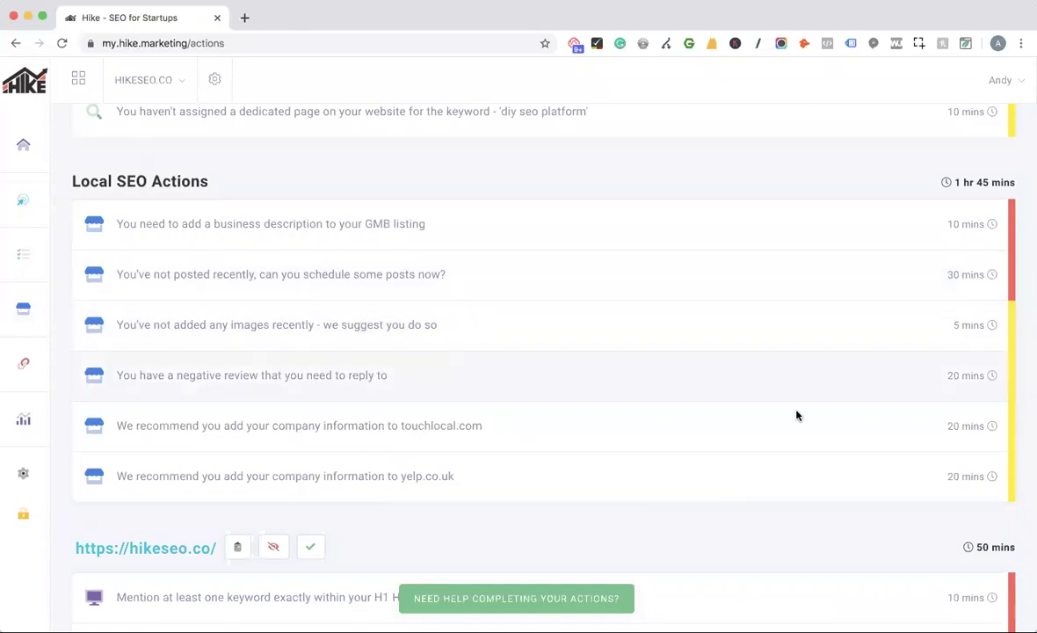
{"action": "left_click_drag", "start_coordinate": [952, 223], "coordinate": [1013, 230]}
{"action": "scroll", "coordinate": [1011, 365], "scroll_direction": "down", "scroll_amount": 3}
{"action": "scroll", "coordinate": [887, 449], "scroll_direction": "down", "scroll_amount": 1}
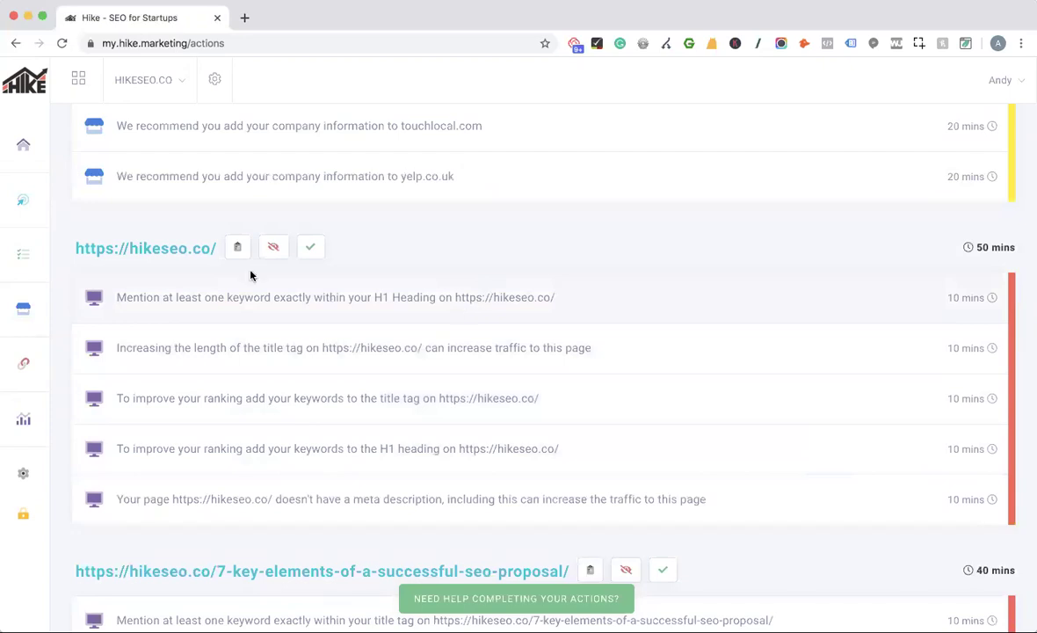
{"action": "left_click", "coordinate": [287, 252]}
{"action": "scroll", "coordinate": [606, 313], "scroll_direction": "down", "scroll_amount": 5}
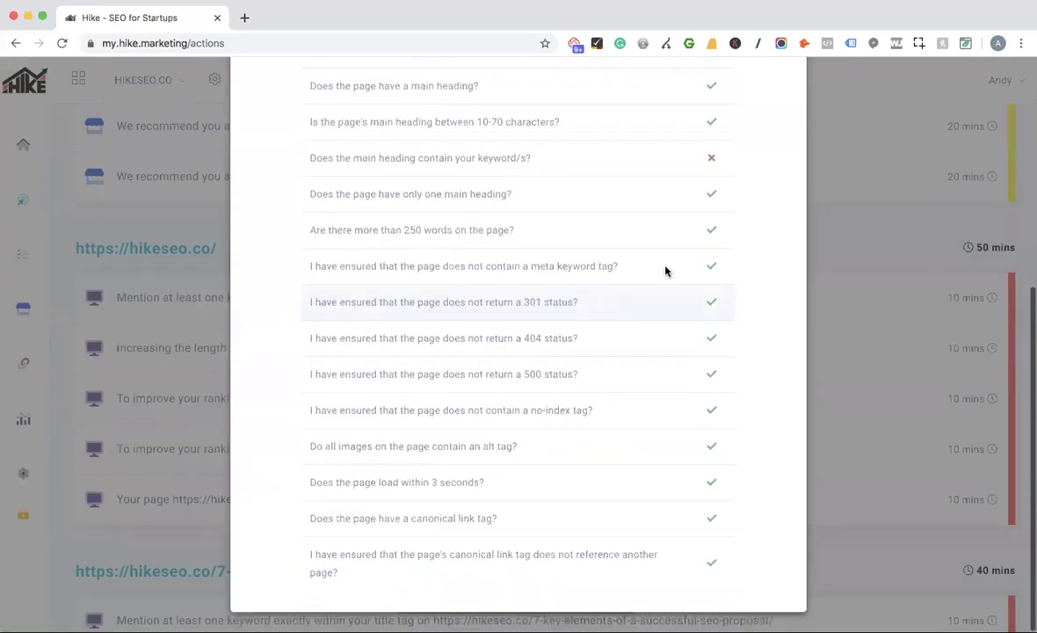
{"action": "scroll", "coordinate": [580, 304], "scroll_direction": "up", "scroll_amount": 5}
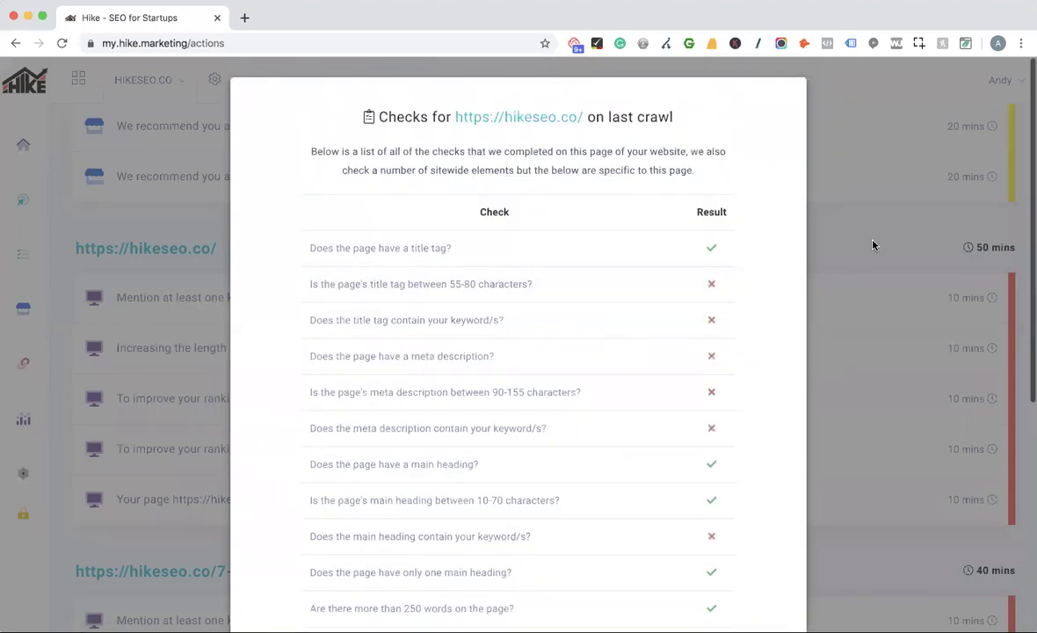
{"action": "left_click", "coordinate": [873, 243]}
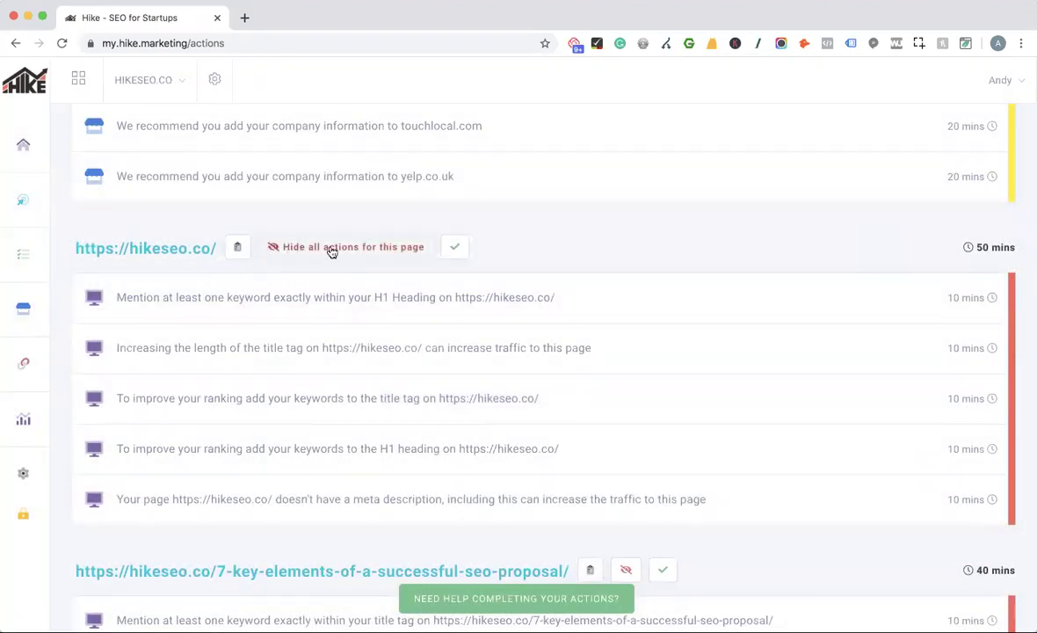
{"action": "left_click", "coordinate": [447, 297]}
{"action": "scroll", "coordinate": [824, 477], "scroll_direction": "down", "scroll_amount": 2}
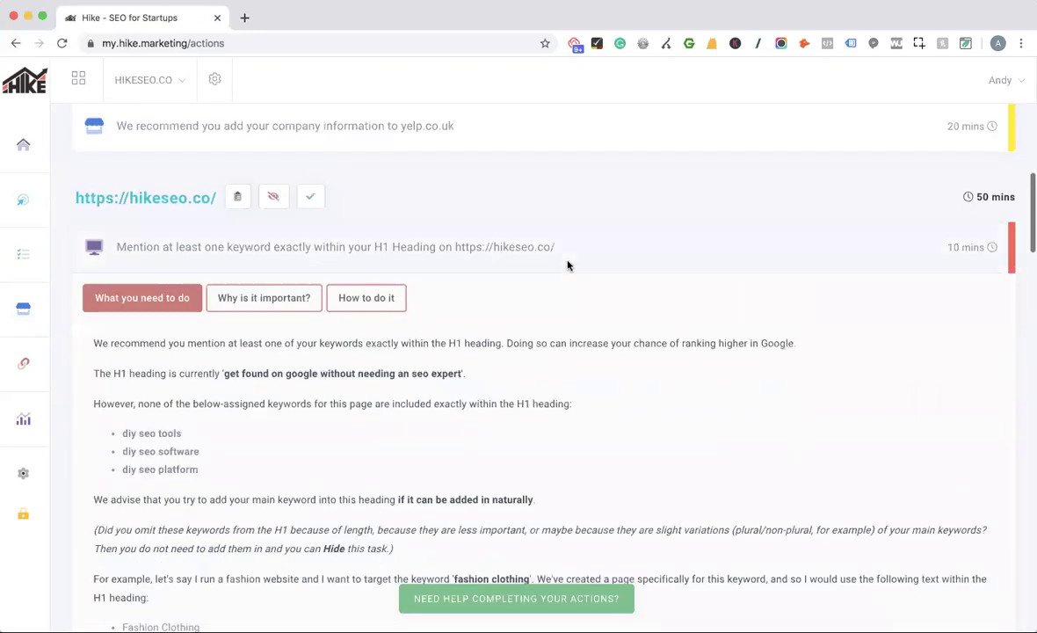
{"action": "left_click", "coordinate": [567, 264]}
{"action": "scroll", "coordinate": [697, 278], "scroll_direction": "up", "scroll_amount": 10}
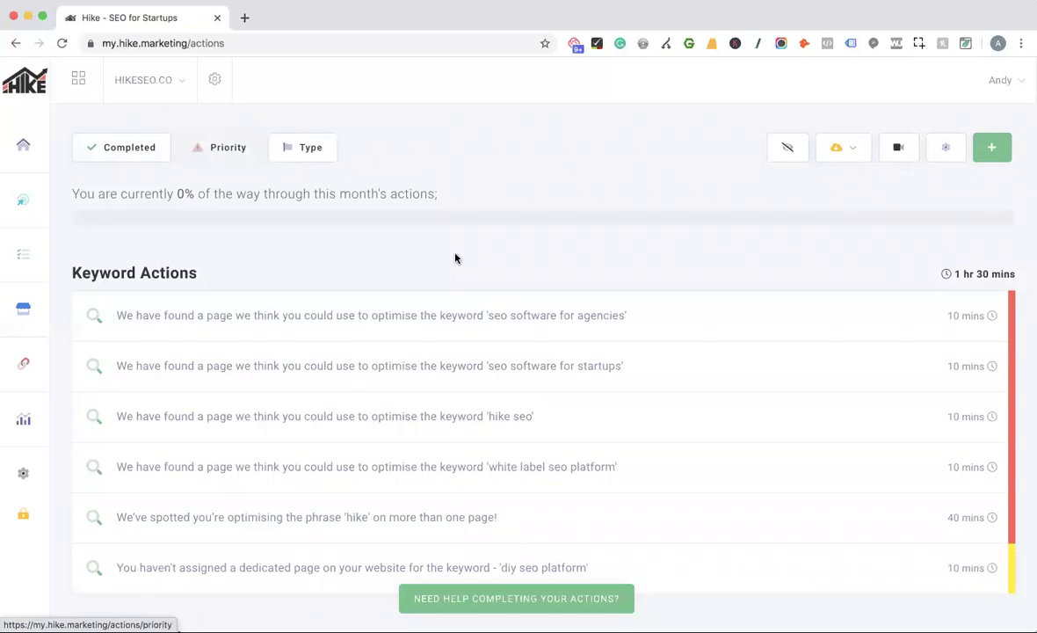
{"action": "scroll", "coordinate": [537, 391], "scroll_direction": "down", "scroll_amount": 4}
{"action": "scroll", "coordinate": [537, 391], "scroll_direction": "up", "scroll_amount": 4}
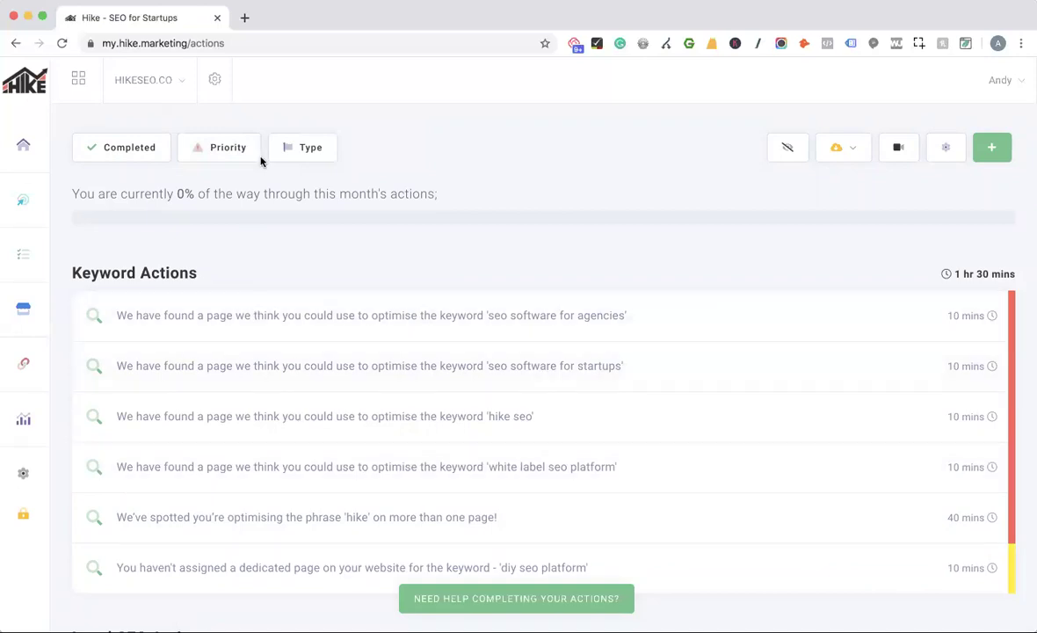
Step: Filter actions by Type: 270 onsite, 23 keyword, 2 backlink, 33 local, 68 content, 0 pagespeed
{"action": "left_click", "coordinate": [369, 157]}
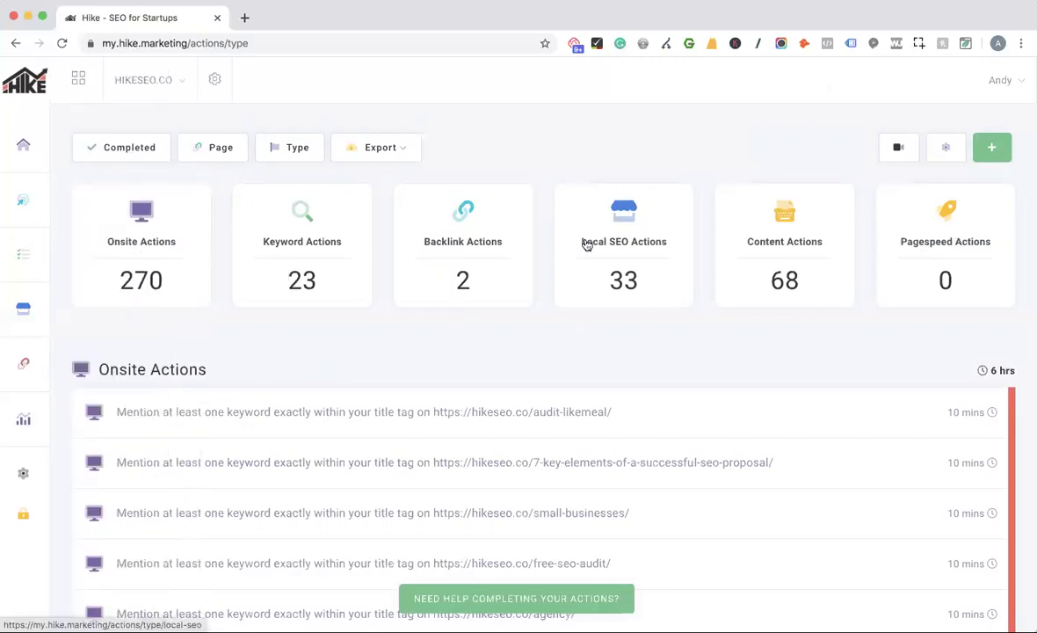
Step: Open Backlinks > Your Backlinks grid listing indiehackers.com, producthunt.com and intercom.com, each scored 10
{"action": "left_click", "coordinate": [81, 364]}
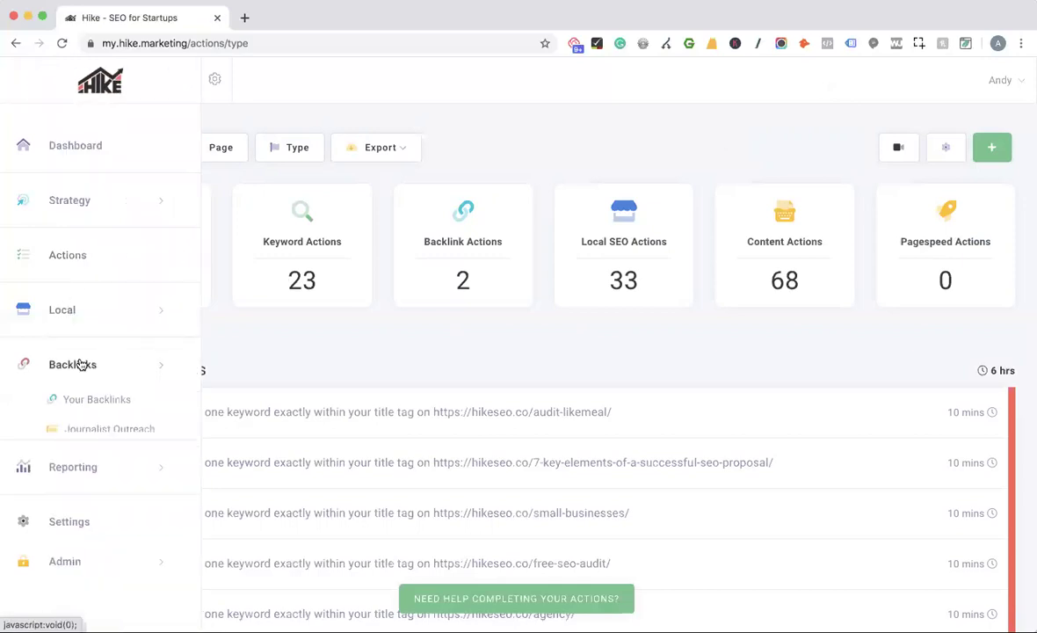
{"action": "left_click", "coordinate": [103, 399]}
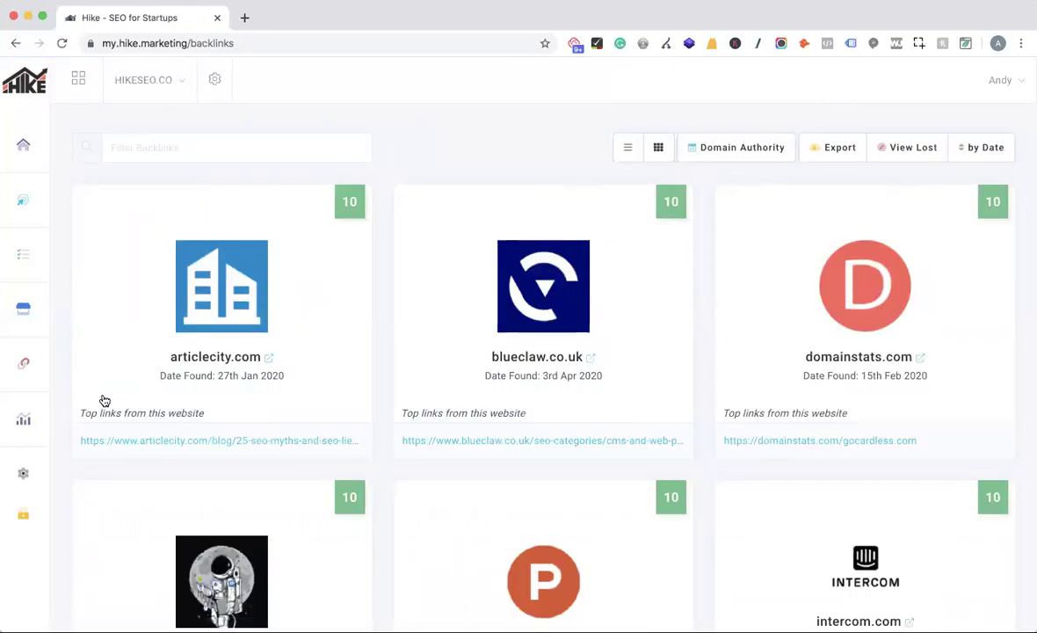
{"action": "scroll", "coordinate": [507, 421], "scroll_direction": "down", "scroll_amount": 1}
{"action": "scroll", "coordinate": [507, 421], "scroll_direction": "up", "scroll_amount": 1}
{"action": "mouse_move", "coordinate": [346, 202]}
{"action": "double_click", "coordinate": [348, 201]}
{"action": "scroll", "coordinate": [580, 471], "scroll_direction": "down", "scroll_amount": 5}
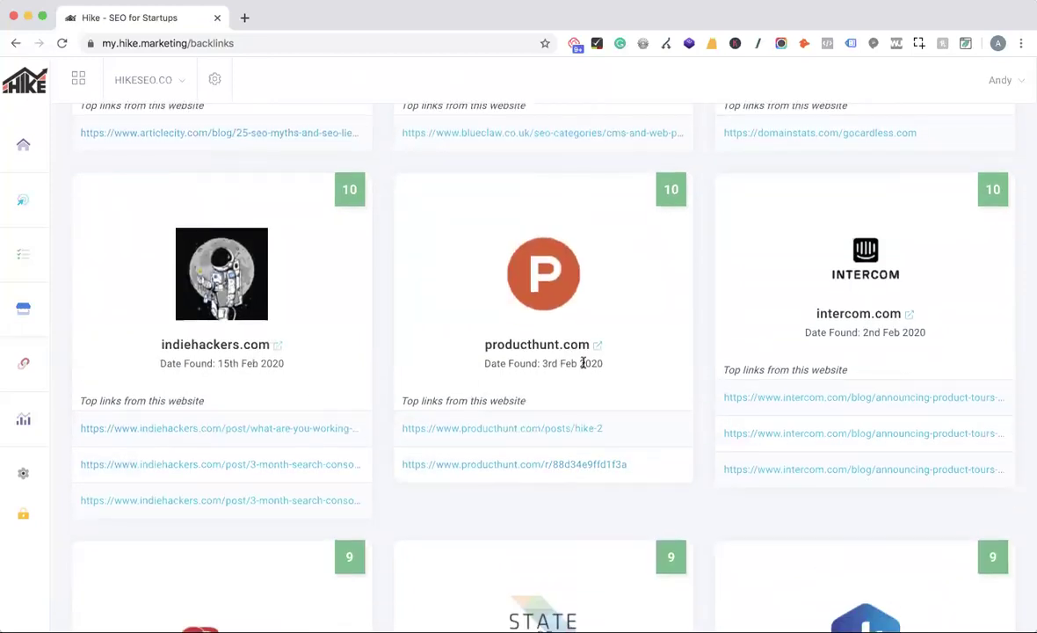
{"action": "scroll", "coordinate": [676, 352], "scroll_direction": "down", "scroll_amount": 1}
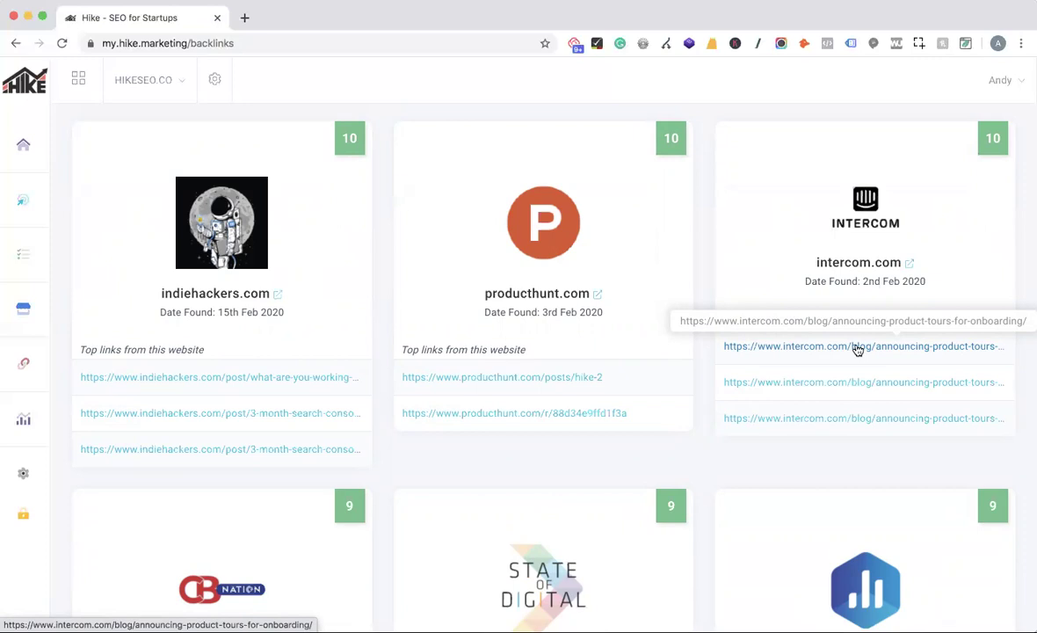
{"action": "scroll", "coordinate": [858, 349], "scroll_direction": "up", "scroll_amount": 5}
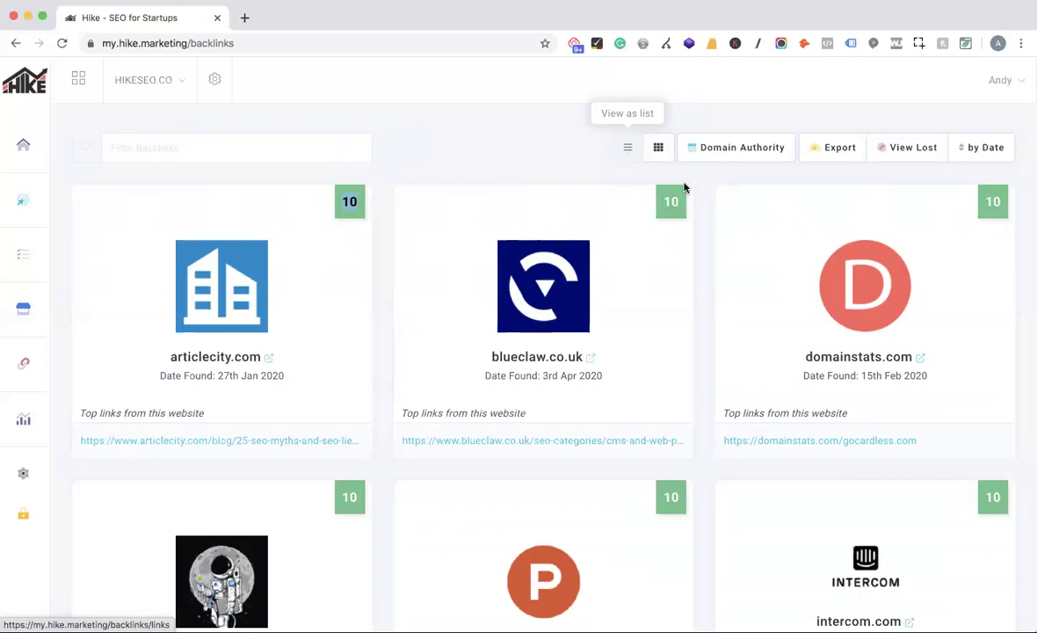
Step: Open Domain Authority and review the Trust Flow table, including the 7th Feb score of 4/10
{"action": "left_click", "coordinate": [739, 149]}
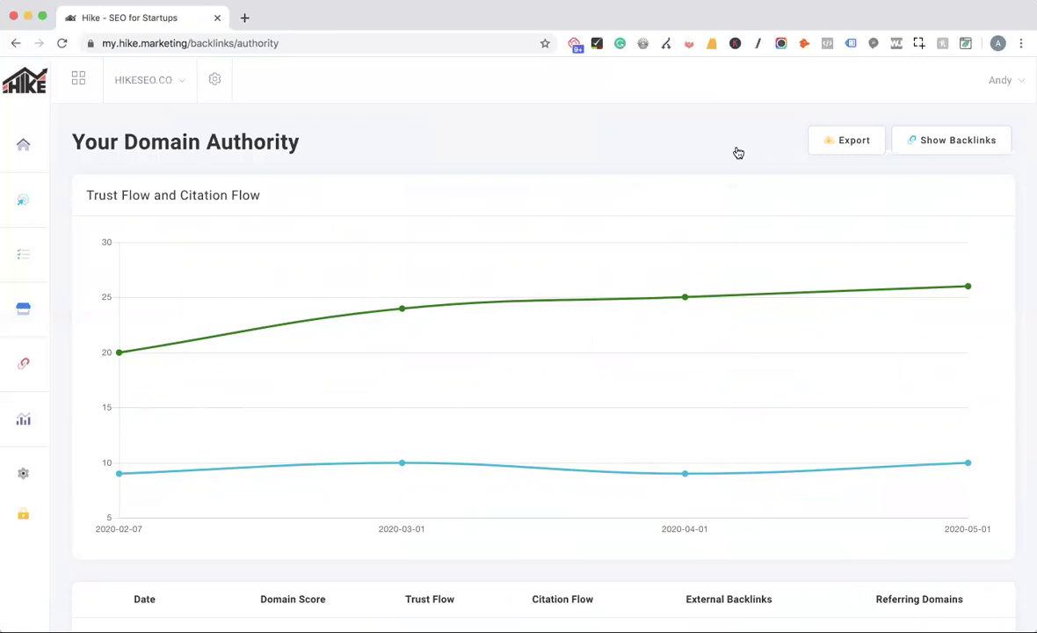
{"action": "scroll", "coordinate": [519, 356], "scroll_direction": "down", "scroll_amount": 3}
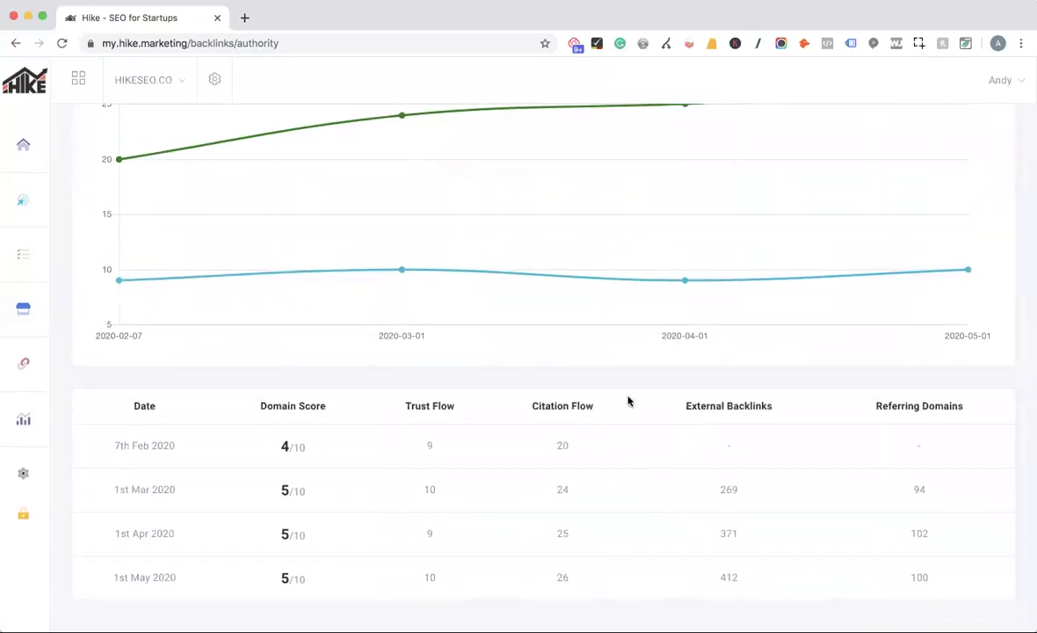
{"action": "left_click_drag", "start_coordinate": [283, 445], "coordinate": [317, 449]}
{"action": "left_click_drag", "start_coordinate": [408, 406], "coordinate": [618, 410]}
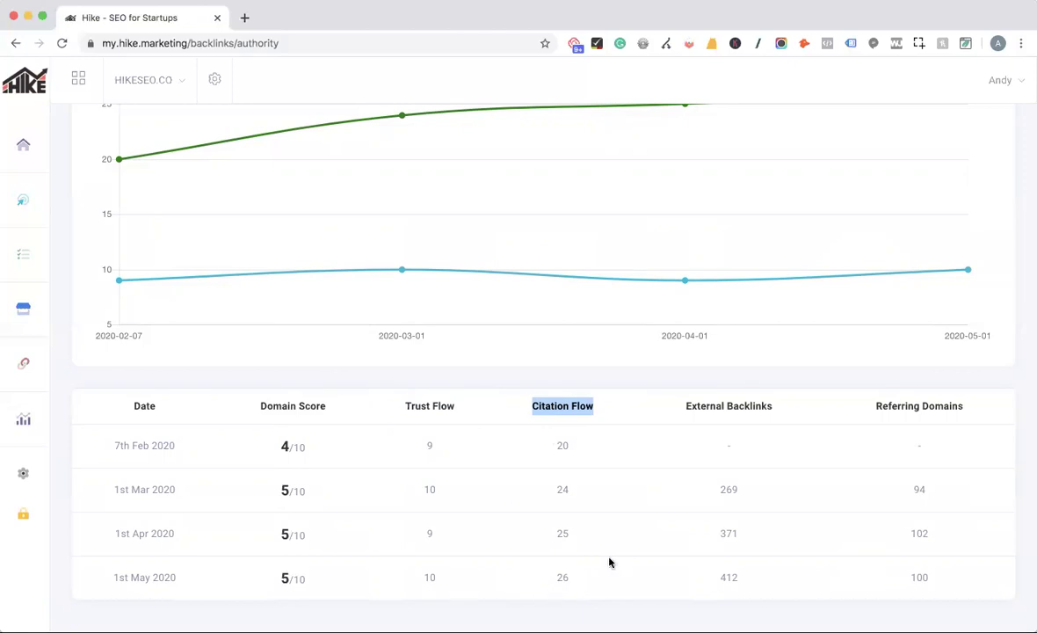
{"action": "scroll", "coordinate": [752, 215], "scroll_direction": "up", "scroll_amount": 3}
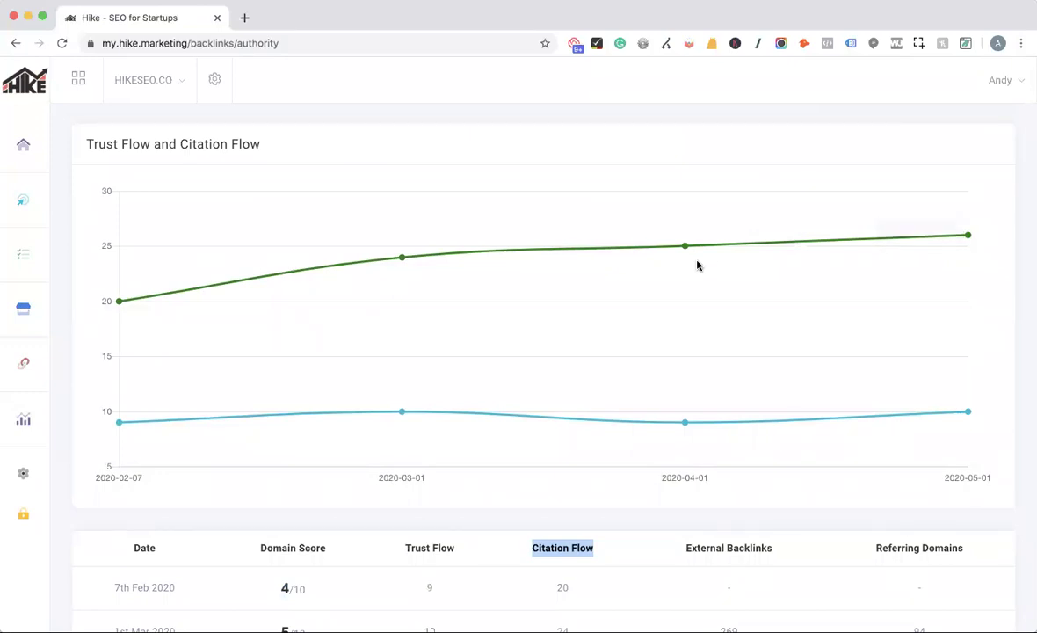
{"action": "scroll", "coordinate": [699, 263], "scroll_direction": "up", "scroll_amount": 2}
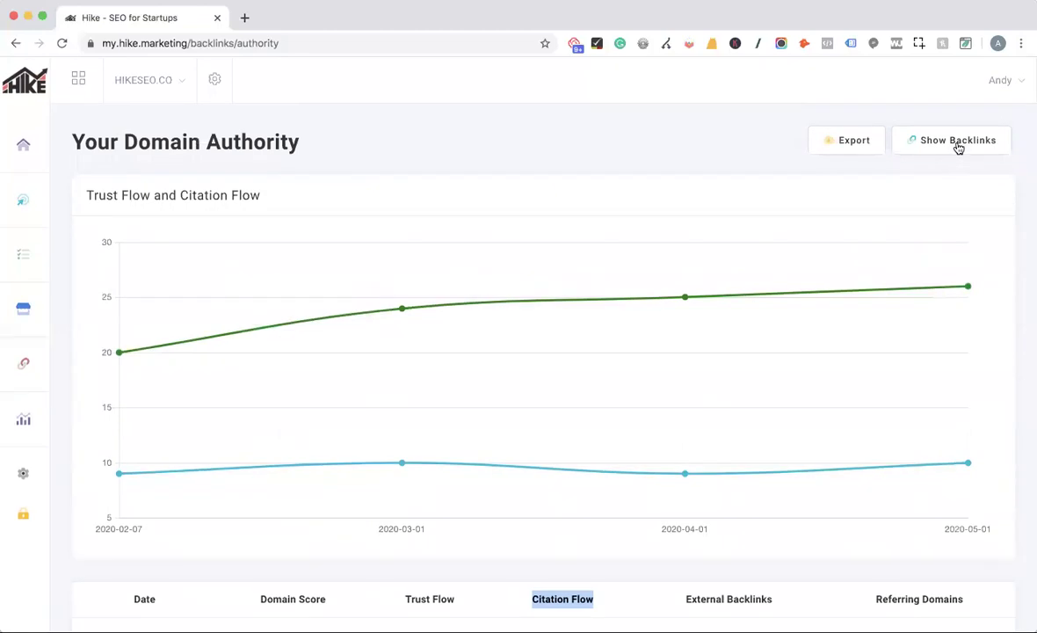
Step: Return to the backlinks grid, then go to Backlinks > Journalist Outreach
{"action": "left_click", "coordinate": [958, 143]}
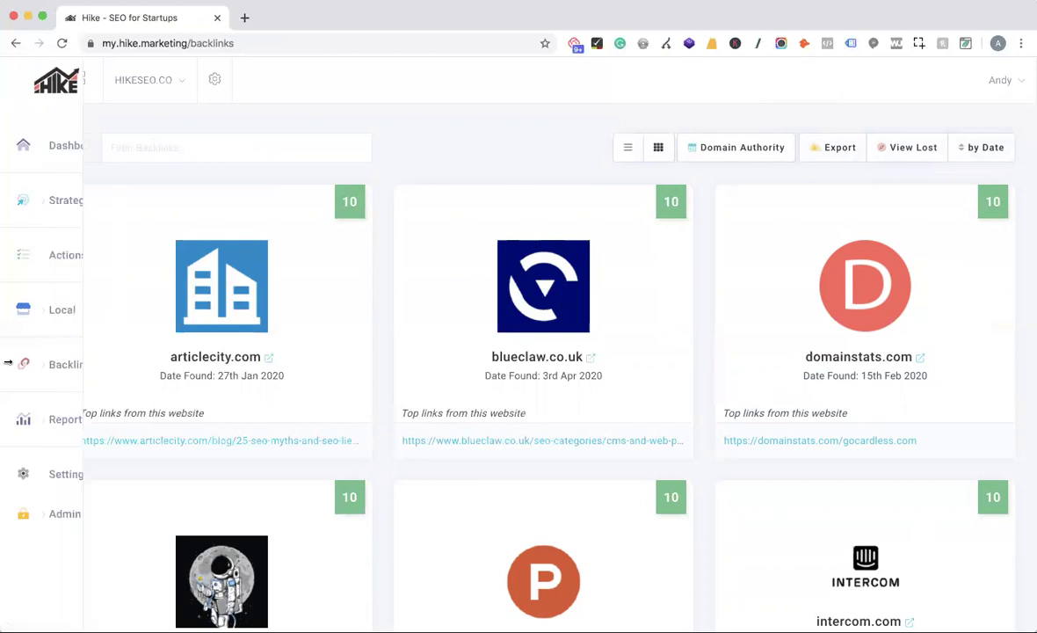
{"action": "left_click", "coordinate": [78, 377]}
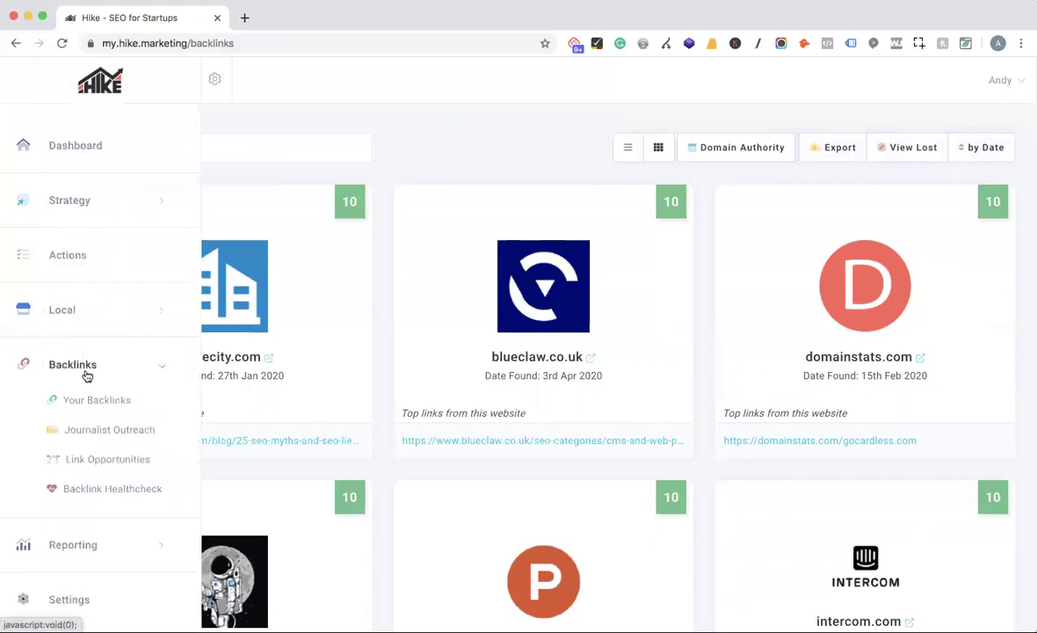
{"action": "left_click", "coordinate": [94, 433]}
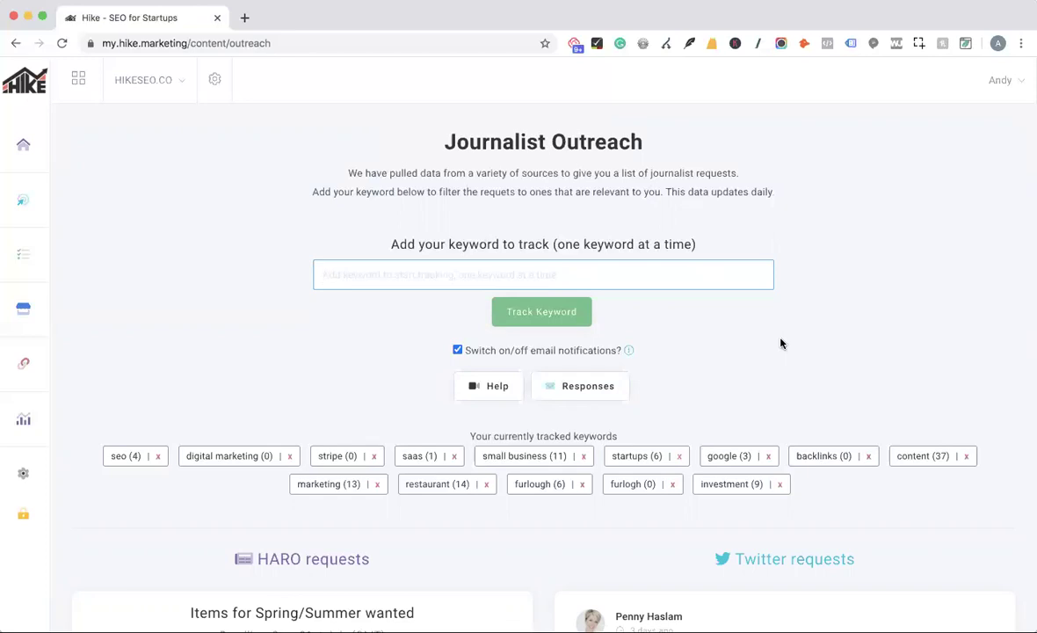
{"action": "scroll", "coordinate": [781, 343], "scroll_direction": "down", "scroll_amount": 3}
{"action": "left_click", "coordinate": [419, 155]}
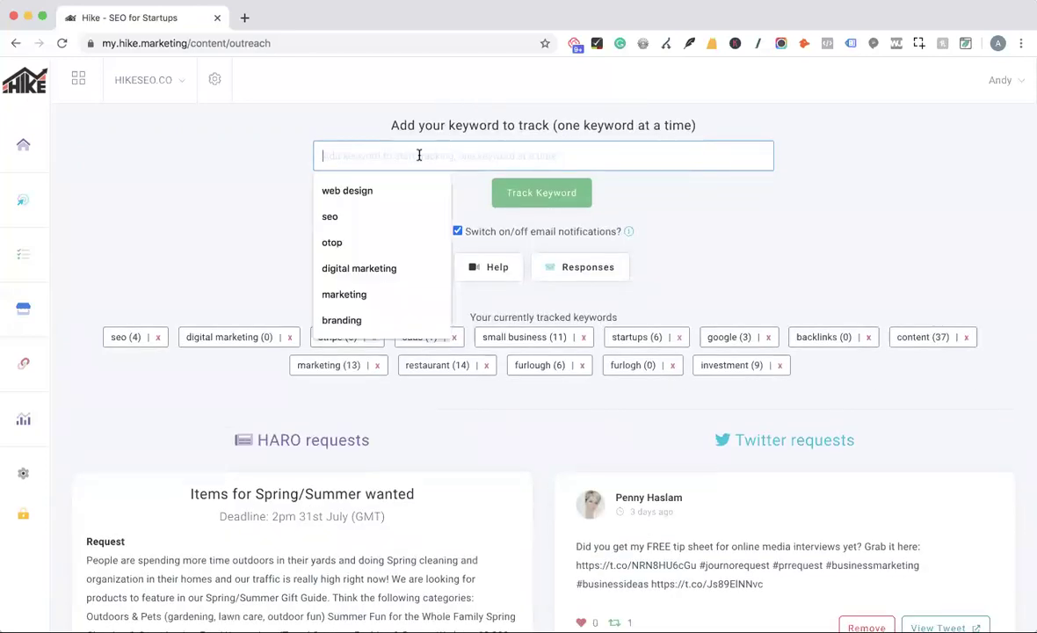
{"action": "left_click", "coordinate": [713, 205]}
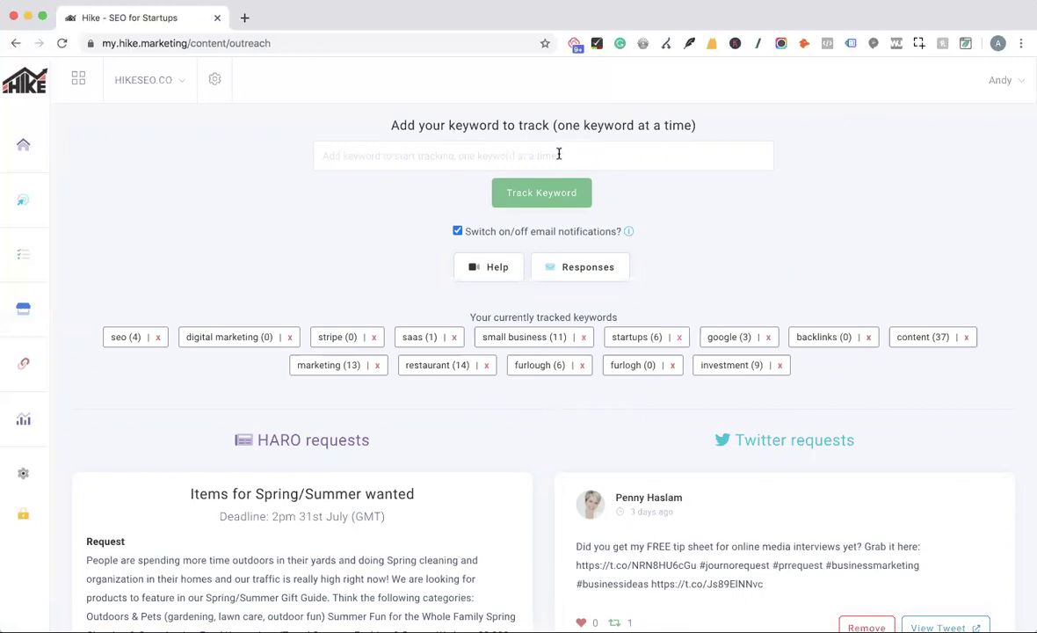
Step: Add 'birmingham' as a tracked keyword for journalist requests
{"action": "left_click", "coordinate": [514, 145]}
{"action": "type", "text": "birmingham"}
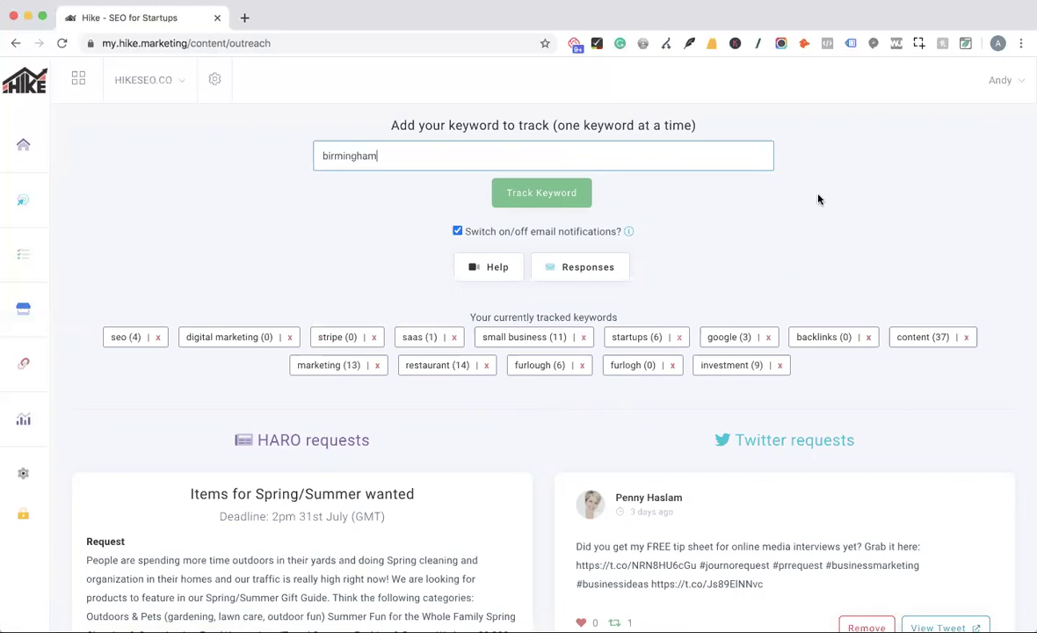
{"action": "key", "text": "Return"}
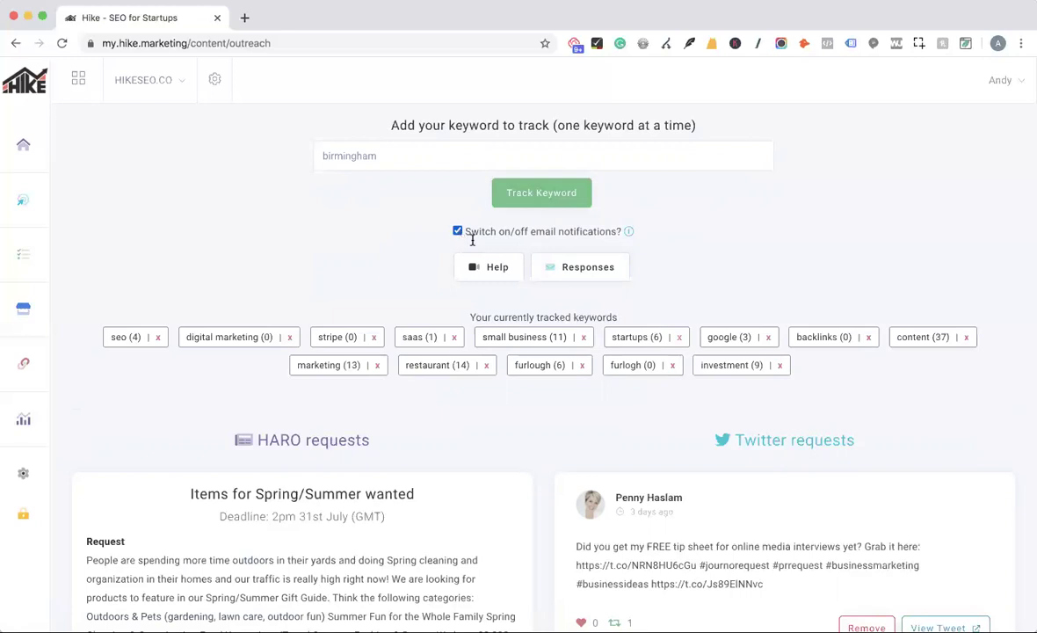
Step: Scroll to the Twitter journalist requests and remove the first tweet
{"action": "scroll", "coordinate": [468, 428], "scroll_direction": "down", "scroll_amount": 3}
{"action": "scroll", "coordinate": [468, 428], "scroll_direction": "up", "scroll_amount": 5}
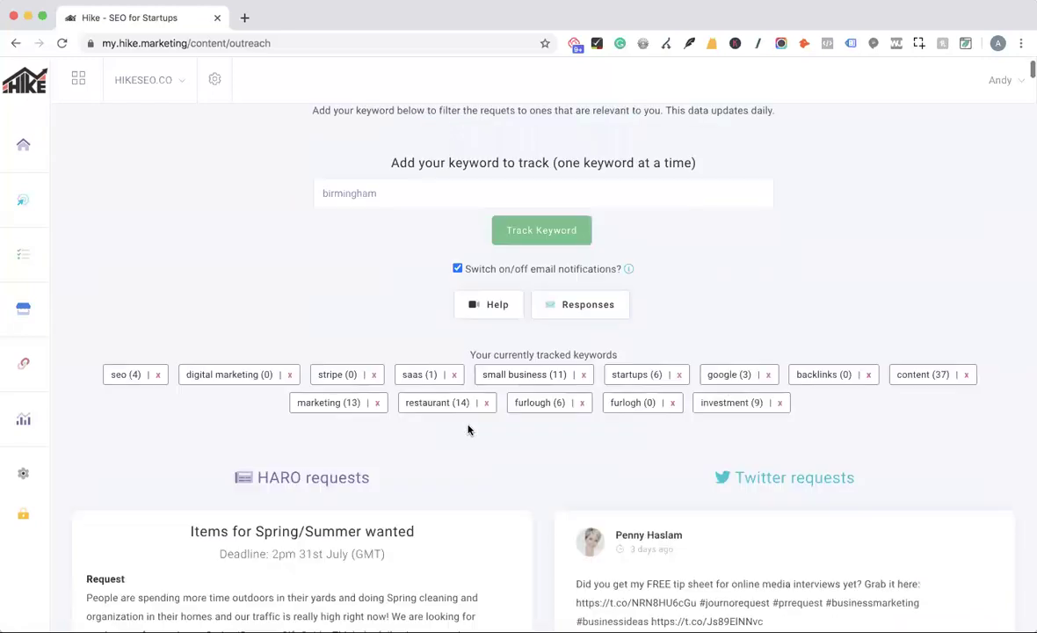
{"action": "scroll", "coordinate": [576, 301], "scroll_direction": "down", "scroll_amount": 2}
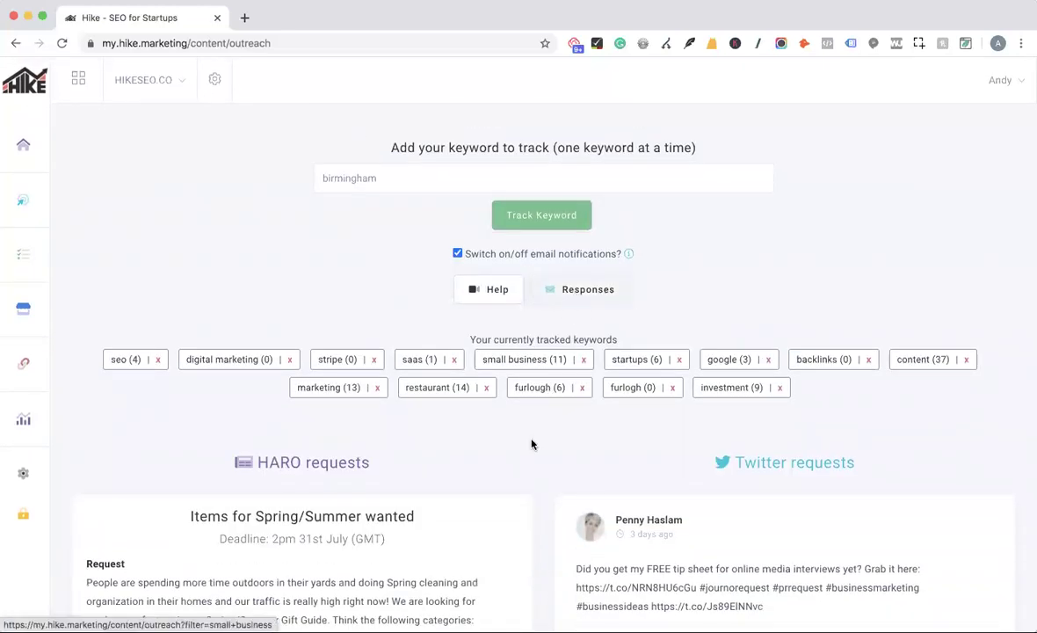
{"action": "scroll", "coordinate": [530, 443], "scroll_direction": "down", "scroll_amount": 5}
{"action": "scroll", "coordinate": [570, 250], "scroll_direction": "up", "scroll_amount": 5}
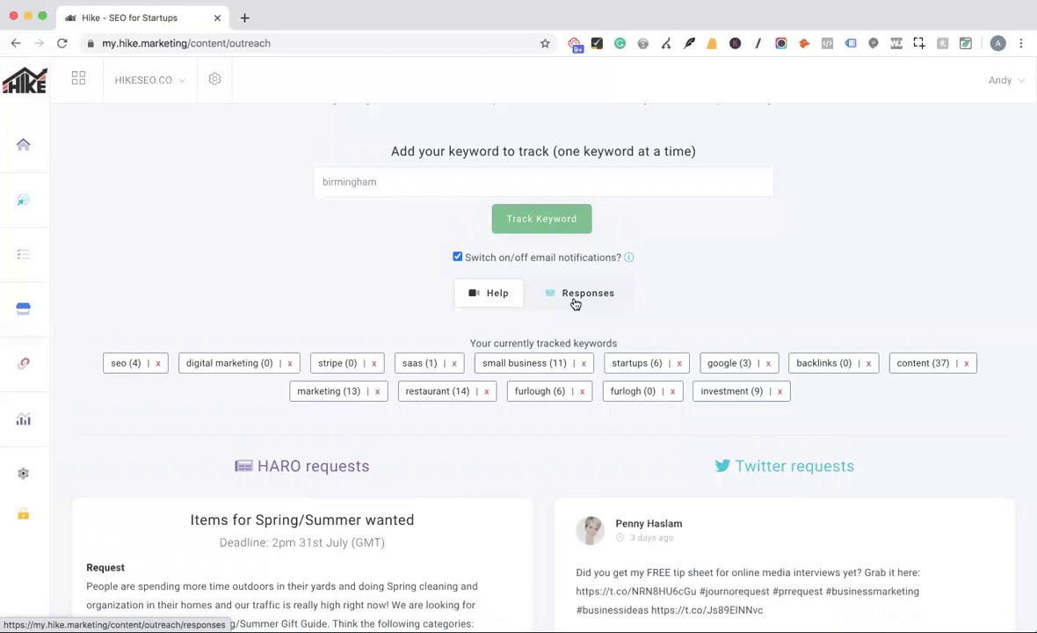
{"action": "scroll", "coordinate": [826, 315], "scroll_direction": "down", "scroll_amount": 6}
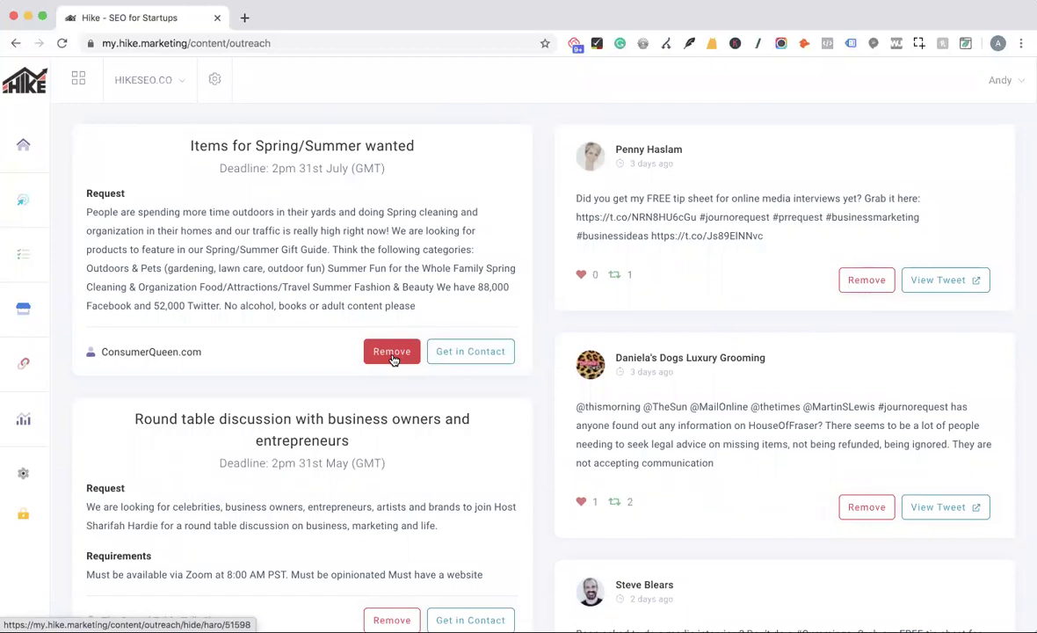
{"action": "left_click", "coordinate": [862, 279]}
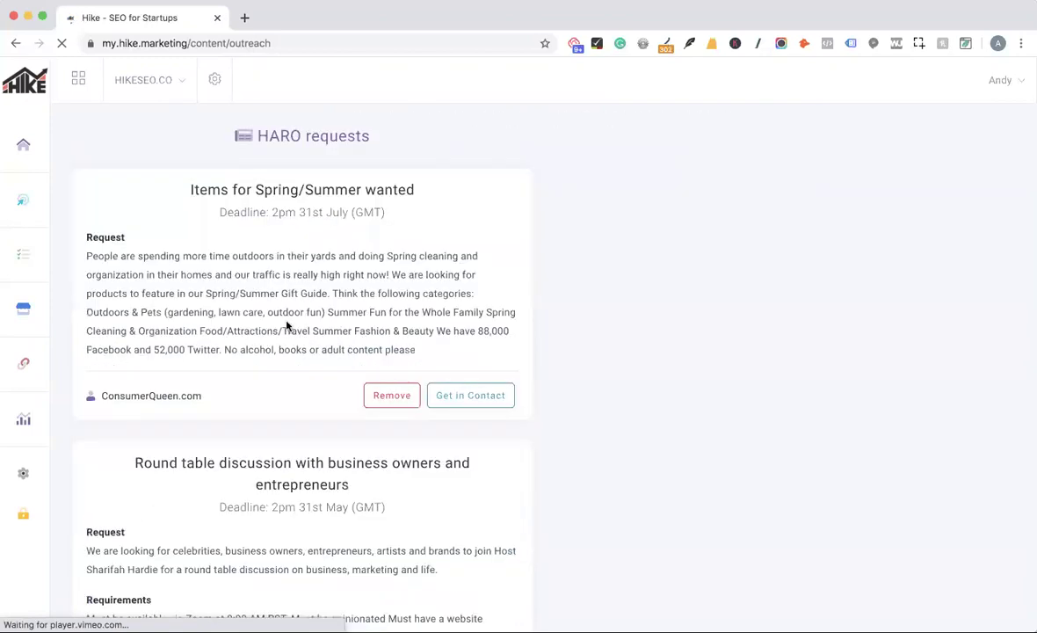
{"action": "scroll", "coordinate": [544, 370], "scroll_direction": "up", "scroll_amount": 10}
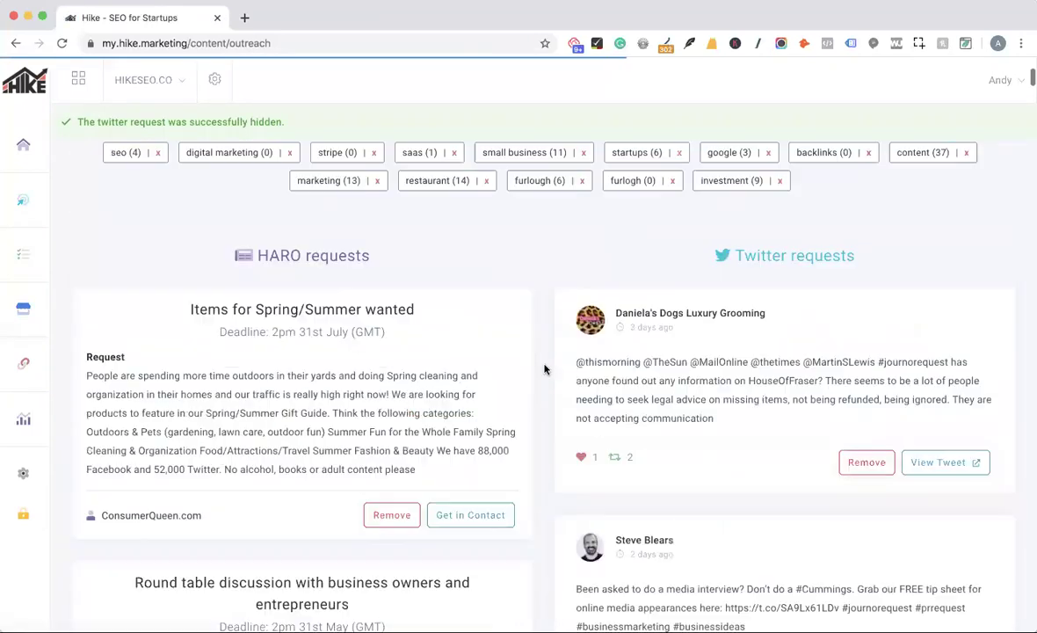
Step: Browse Link Opportunities, noting cavendishbanqueting.co.uk, covideo.com and blog.hubspot.com linking domains
{"action": "mouse_move", "coordinate": [53, 299]}
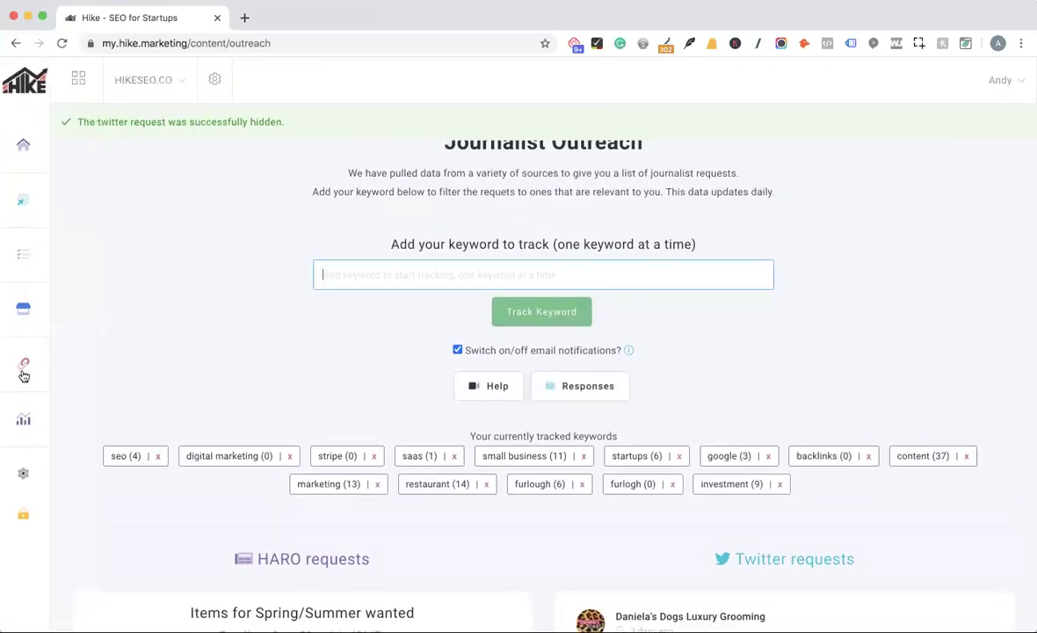
{"action": "left_click", "coordinate": [88, 364]}
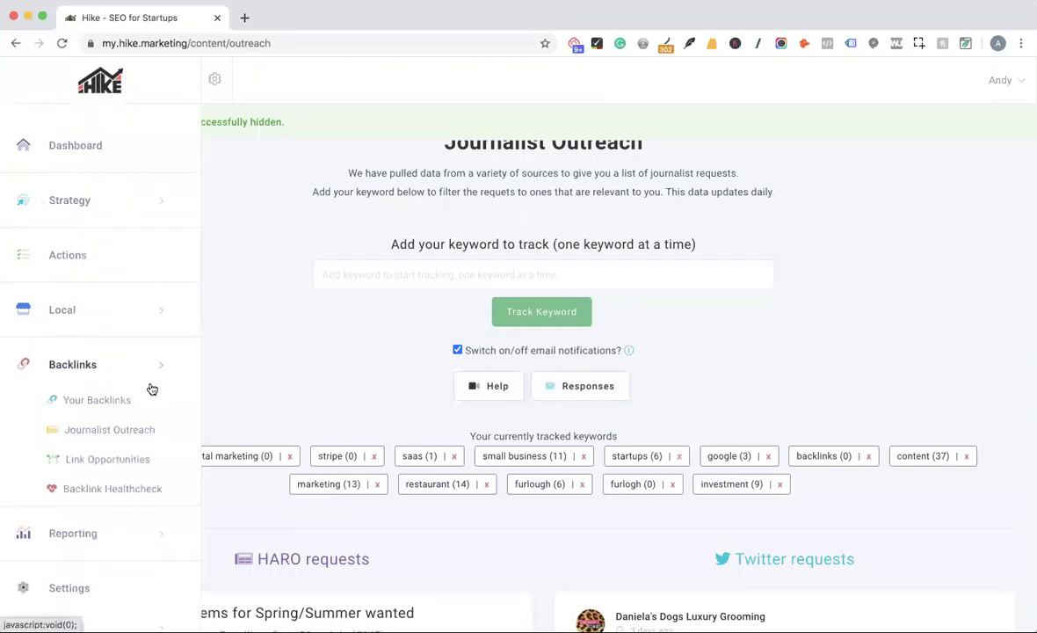
{"action": "left_click", "coordinate": [97, 458]}
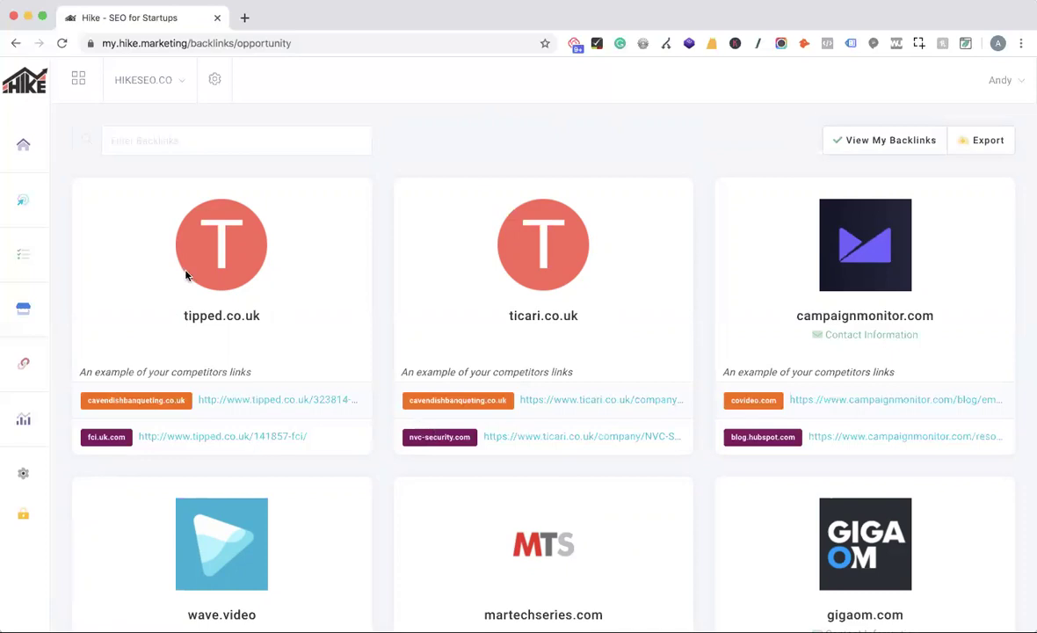
{"action": "left_click_drag", "start_coordinate": [87, 401], "coordinate": [183, 410]}
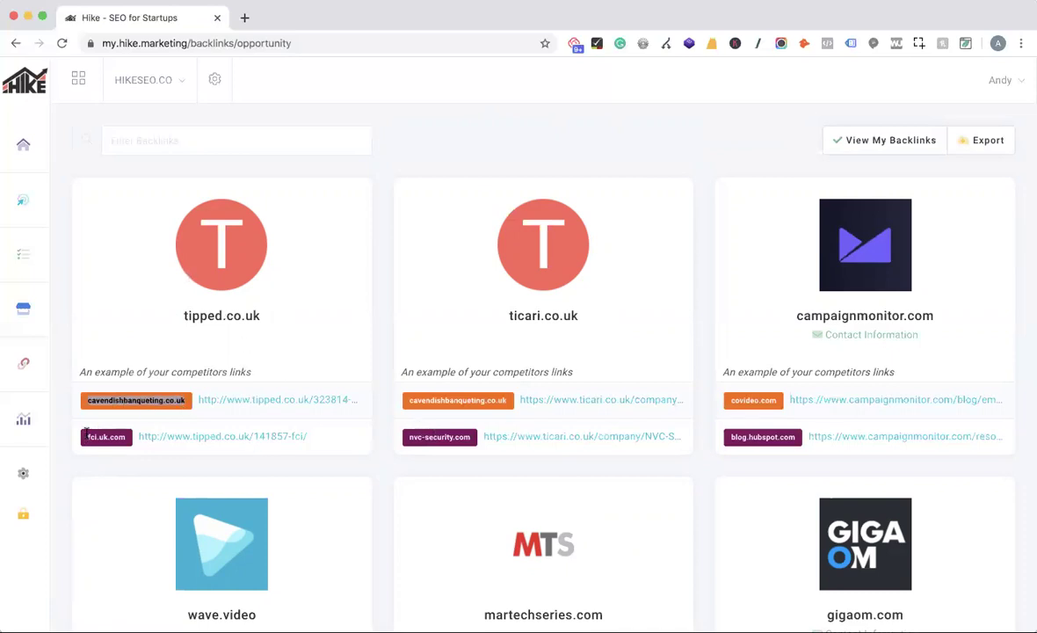
{"action": "scroll", "coordinate": [526, 493], "scroll_direction": "down", "scroll_amount": 4}
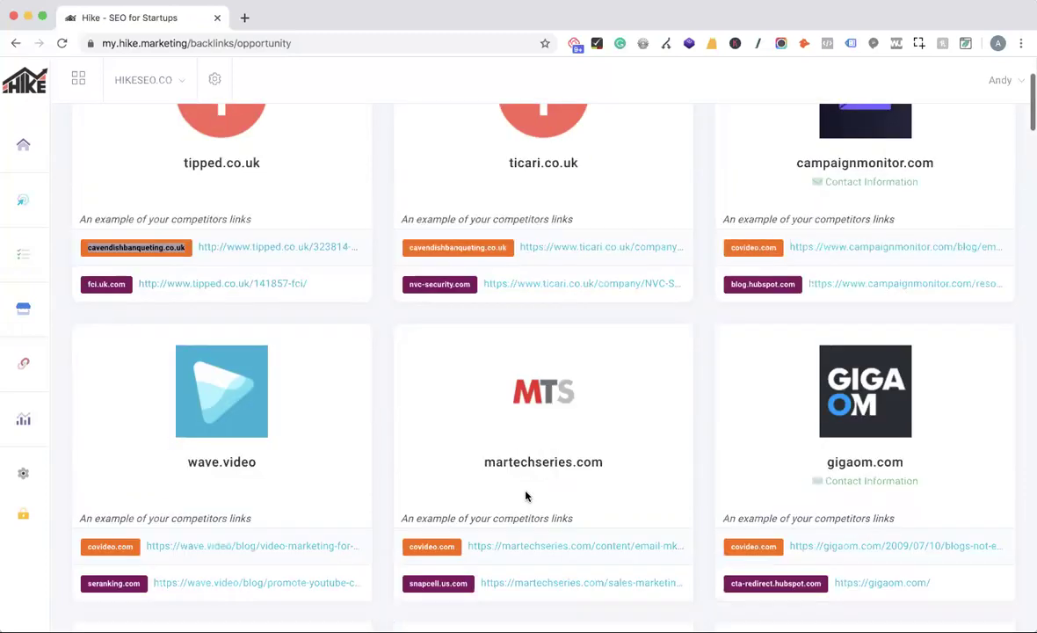
{"action": "scroll", "coordinate": [948, 233], "scroll_direction": "up", "scroll_amount": 1}
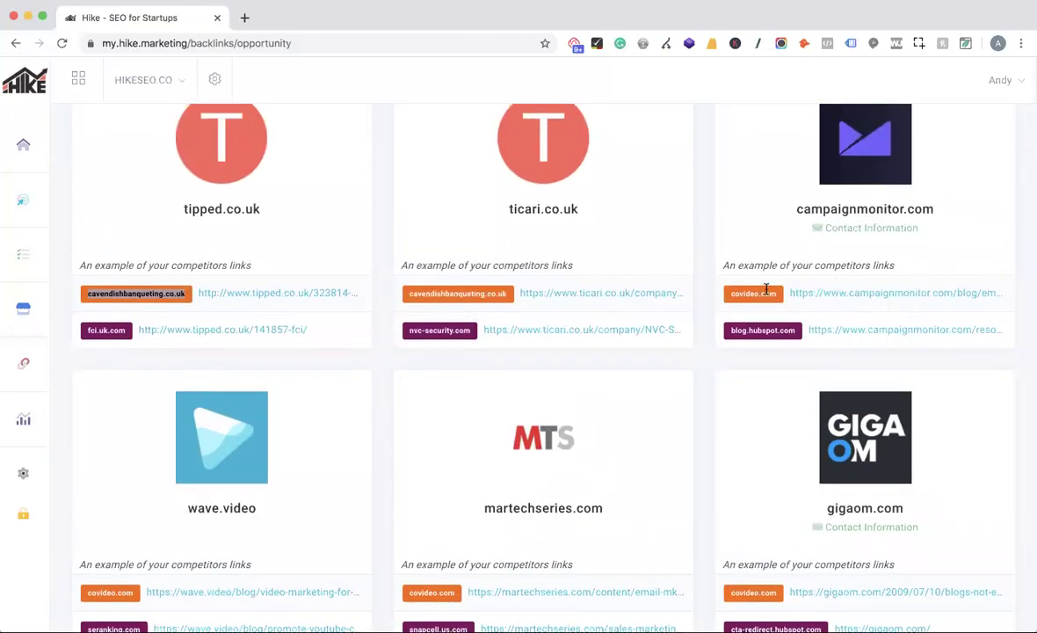
{"action": "left_click_drag", "start_coordinate": [729, 295], "coordinate": [777, 298]}
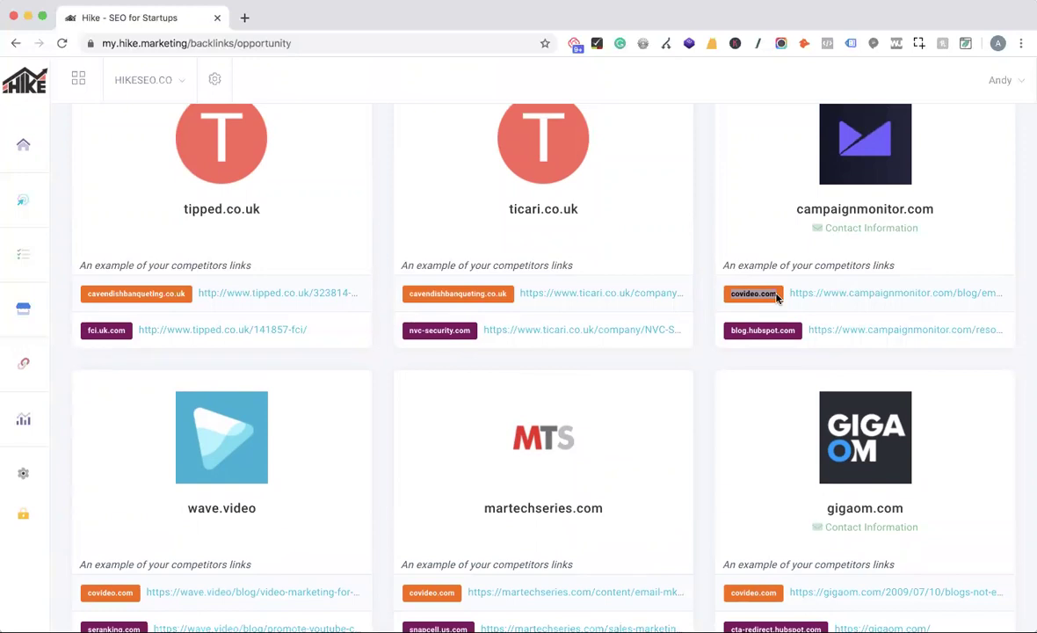
{"action": "left_click_drag", "start_coordinate": [729, 330], "coordinate": [798, 333]}
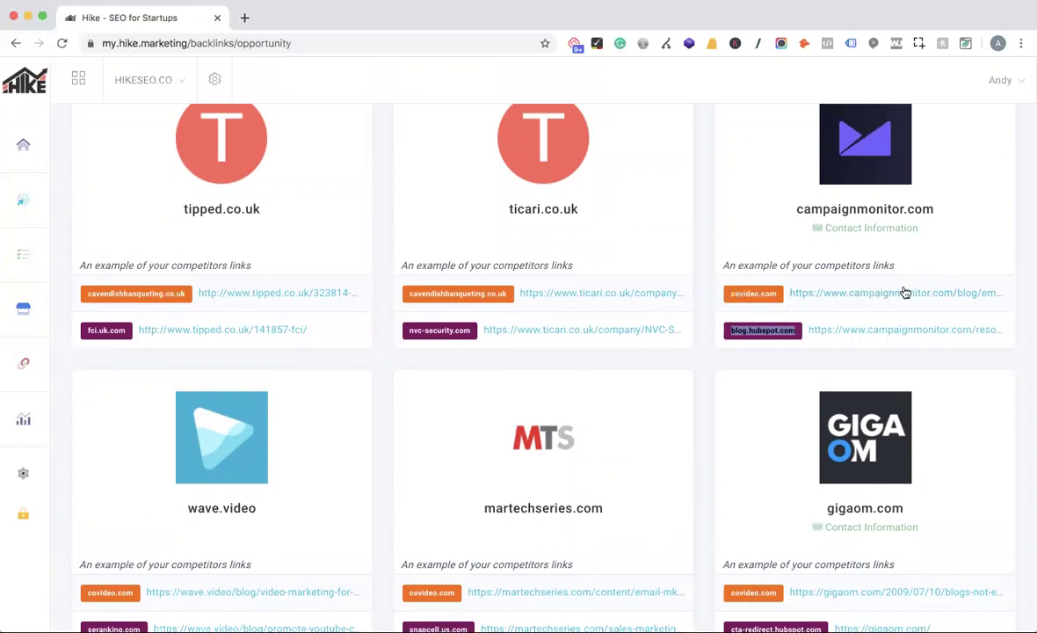
{"action": "left_click", "coordinate": [898, 362]}
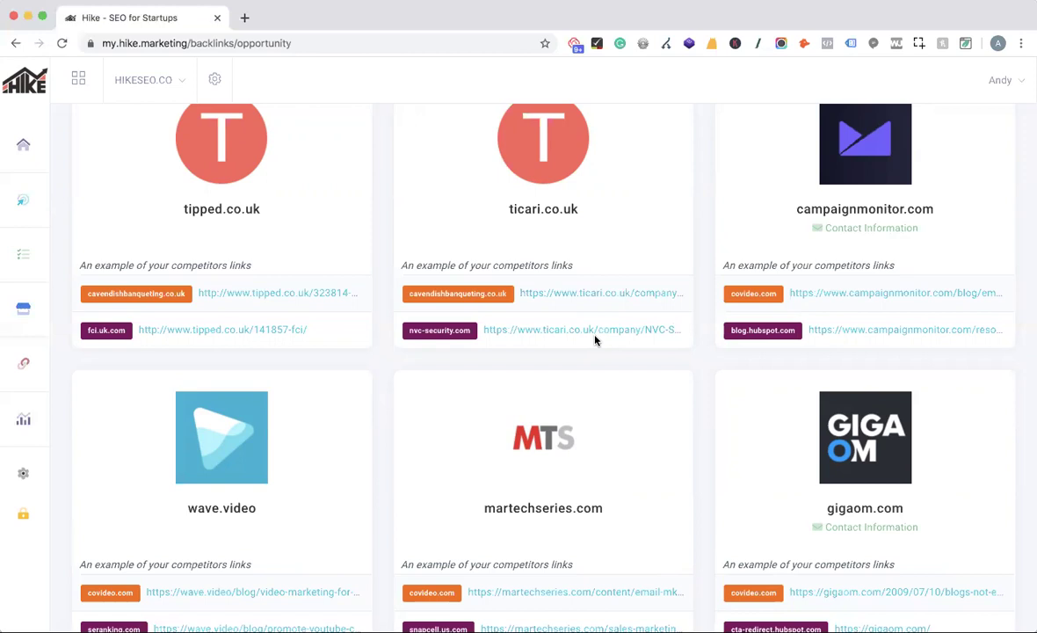
Step: Open Backlinks > Backlink Healthcheck to see pending backlinks to keep or disavow
{"action": "mouse_move", "coordinate": [41, 382]}
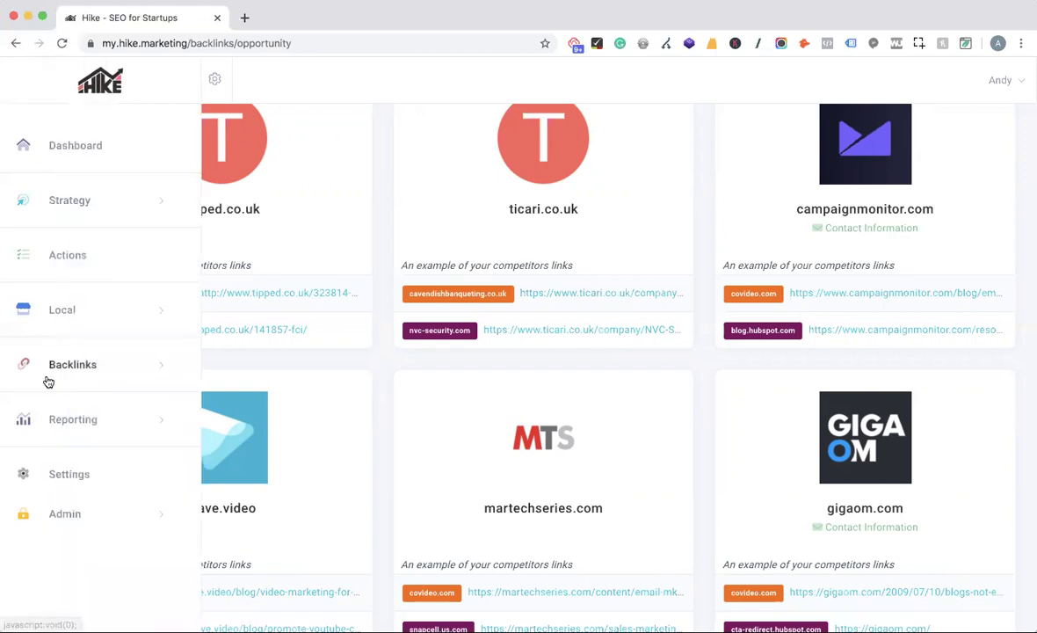
{"action": "left_click", "coordinate": [92, 368]}
{"action": "left_click", "coordinate": [80, 489]}
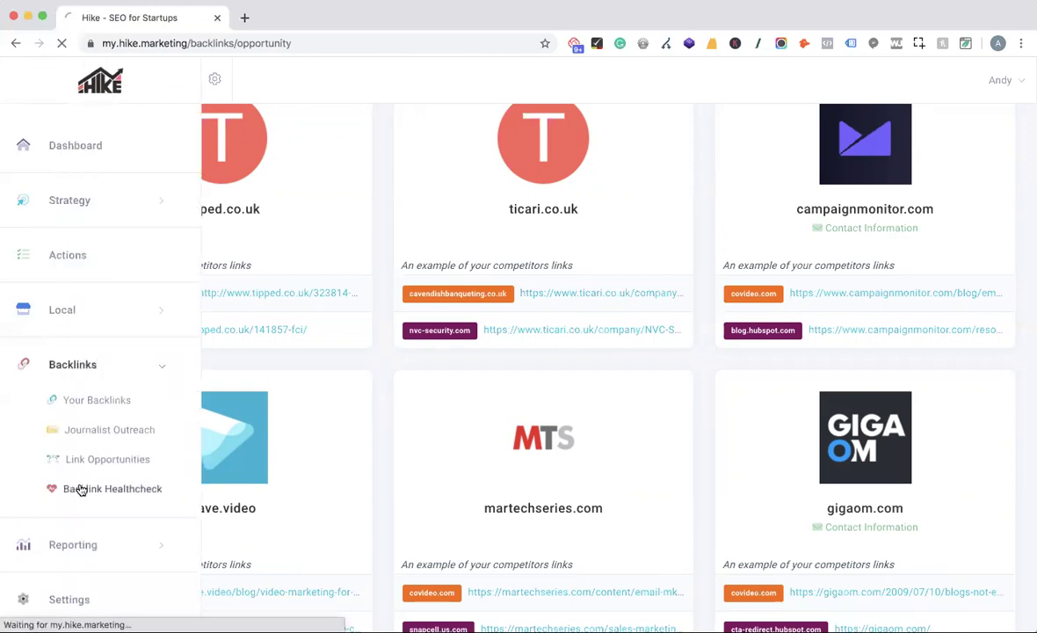
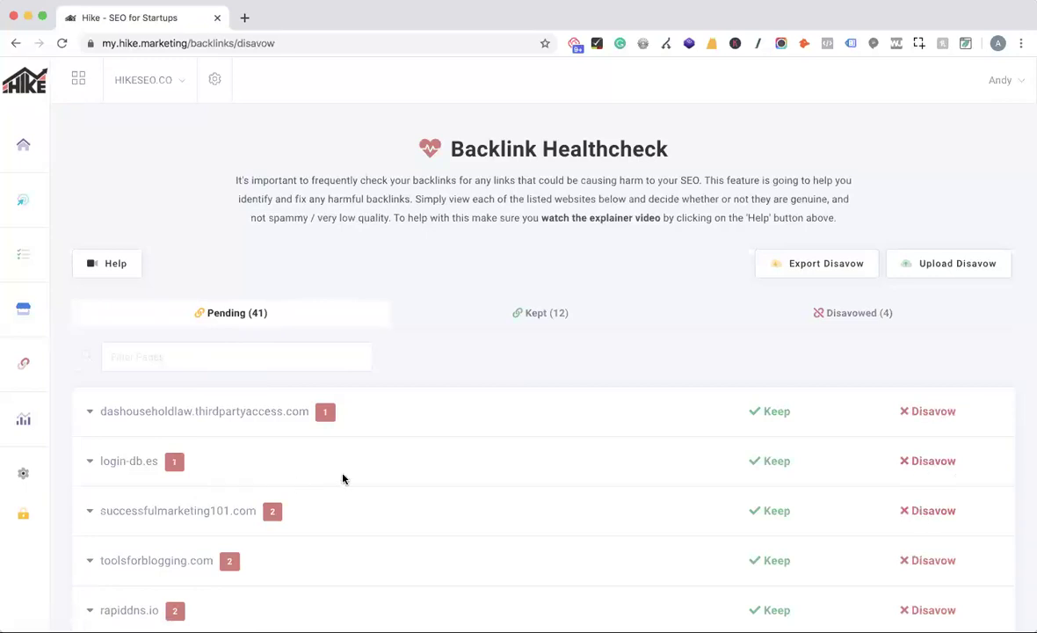
Step: Expand successfulmarketing101.com's example links and open its News Page in a new tab
{"action": "left_click", "coordinate": [89, 513]}
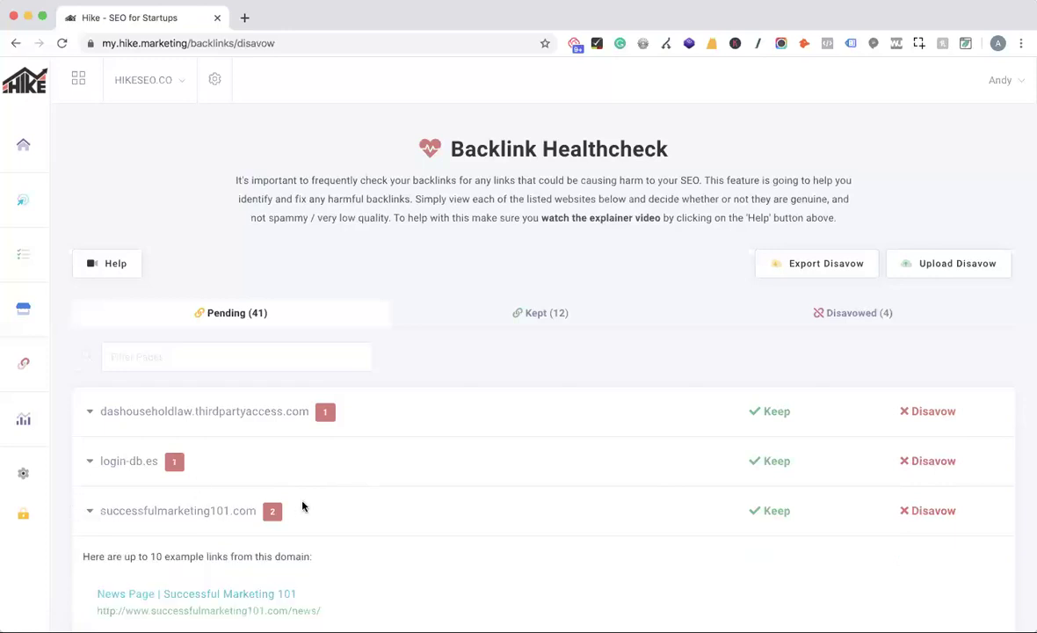
{"action": "scroll", "coordinate": [301, 504], "scroll_direction": "down", "scroll_amount": 3}
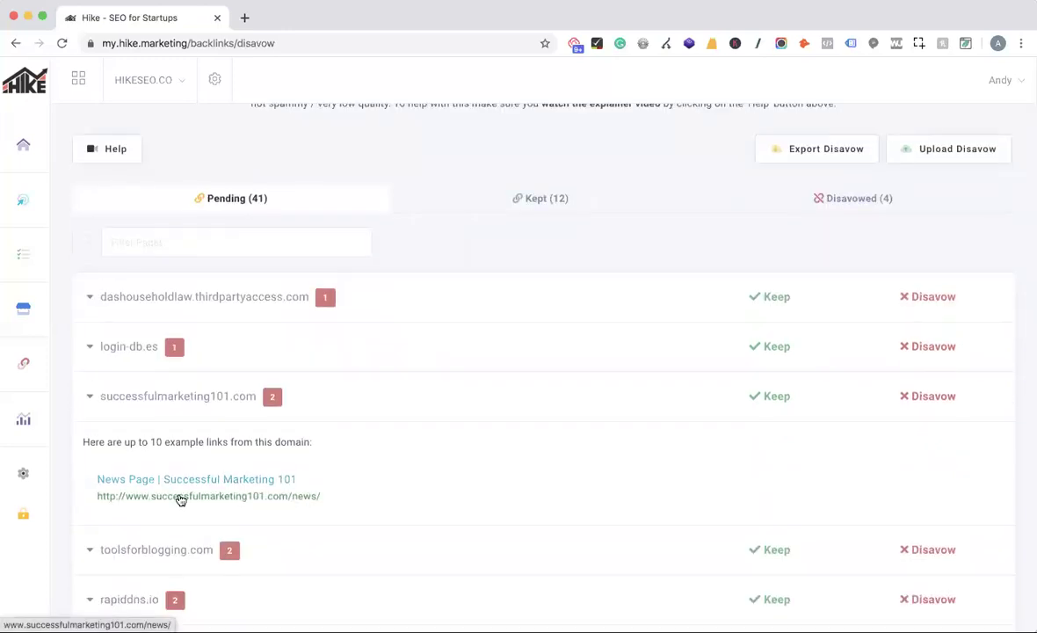
{"action": "left_click", "coordinate": [228, 480]}
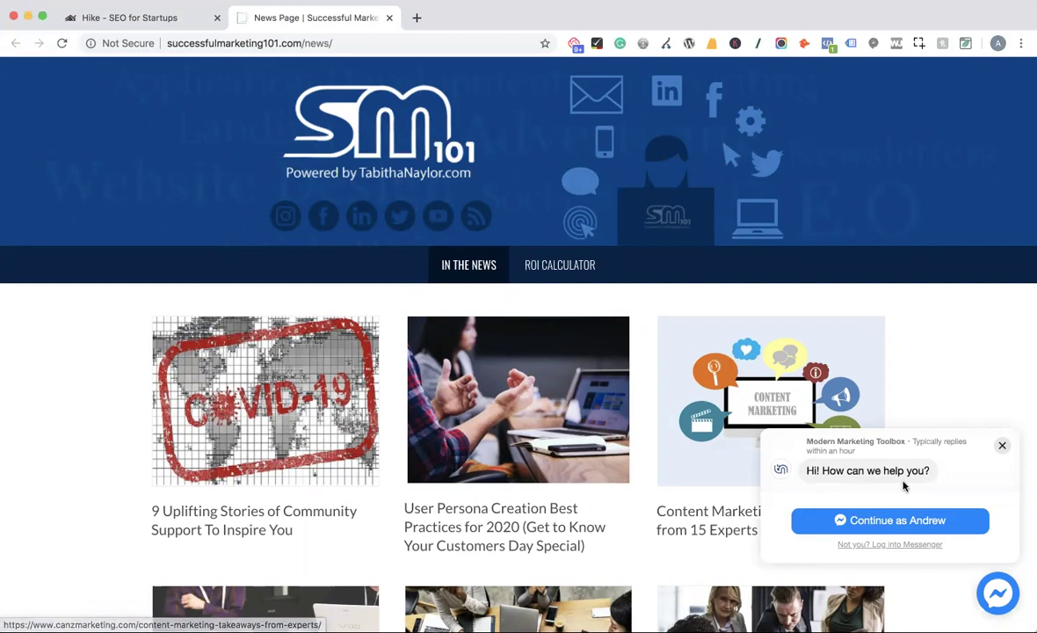
Step: Close the Messenger chat popup and scroll the news page down to its footer
{"action": "left_click", "coordinate": [1003, 449]}
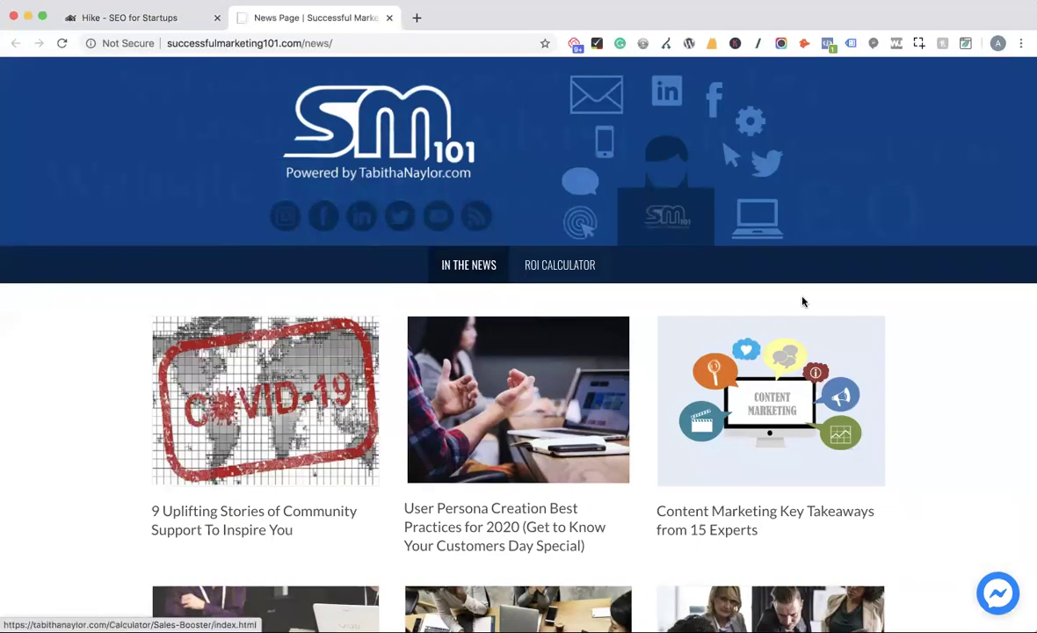
{"action": "scroll", "coordinate": [782, 228], "scroll_direction": "down", "scroll_amount": 5}
{"action": "scroll", "coordinate": [681, 474], "scroll_direction": "down", "scroll_amount": 20}
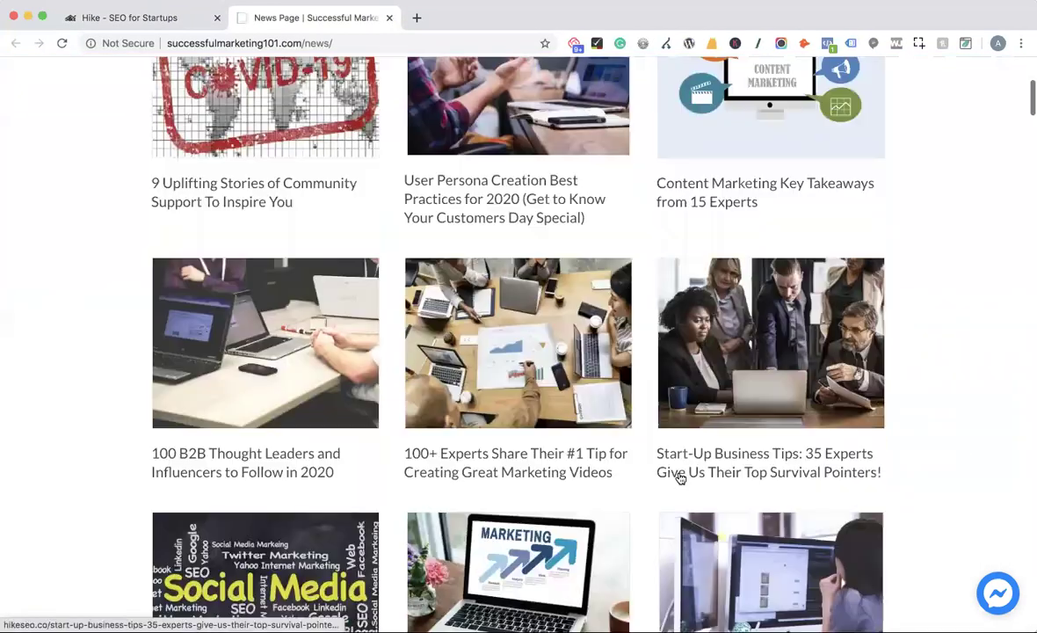
{"action": "scroll", "coordinate": [681, 478], "scroll_direction": "down", "scroll_amount": 20}
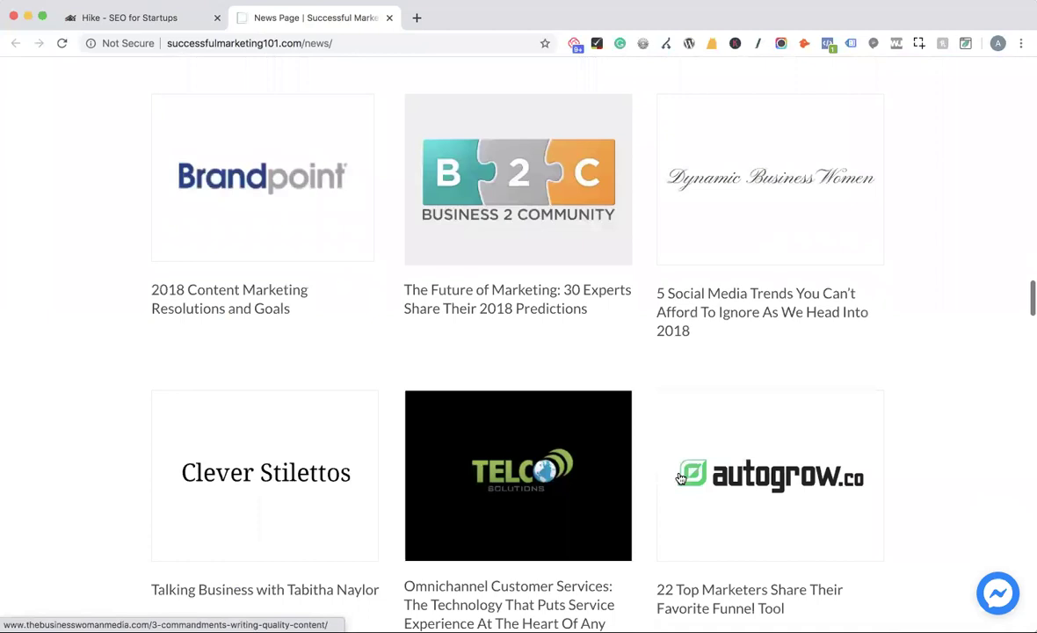
{"action": "scroll", "coordinate": [681, 479], "scroll_direction": "down", "scroll_amount": 8}
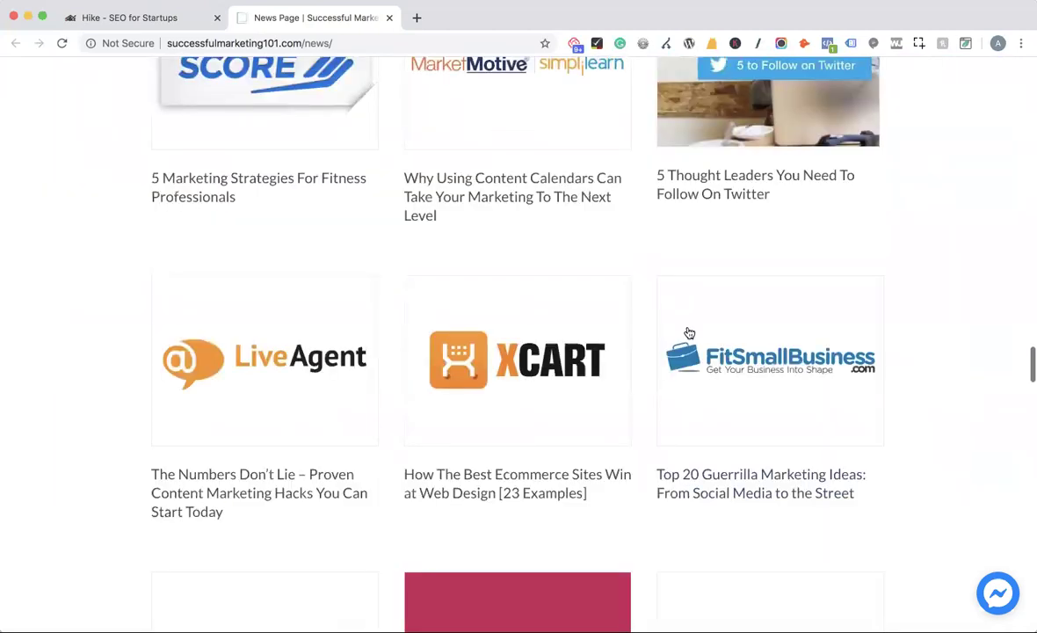
{"action": "scroll", "coordinate": [888, 455], "scroll_direction": "down", "scroll_amount": 20}
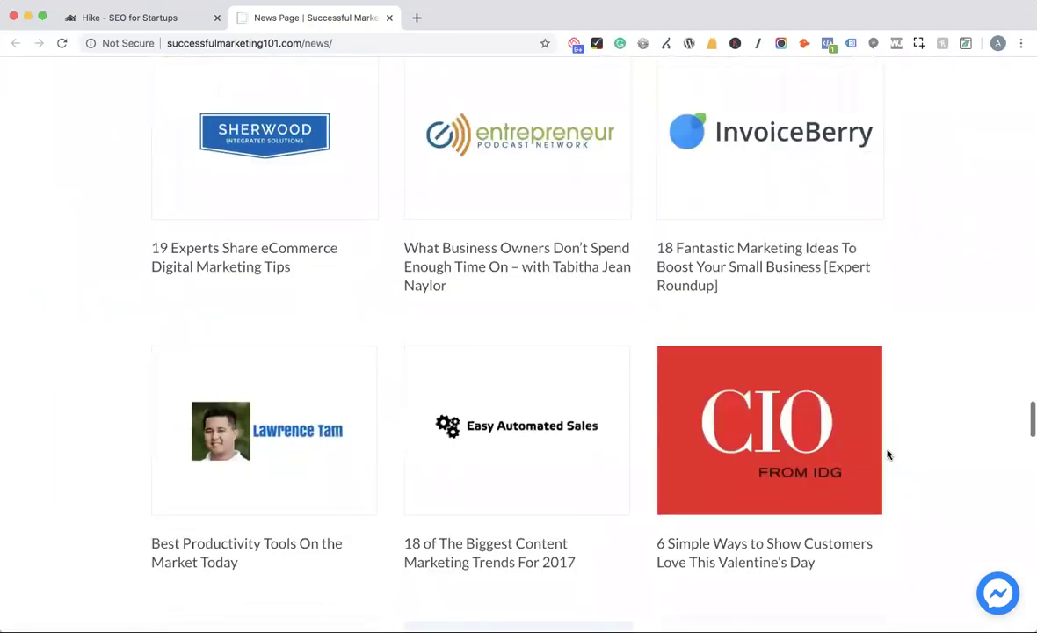
{"action": "scroll", "coordinate": [888, 454], "scroll_direction": "down", "scroll_amount": 20}
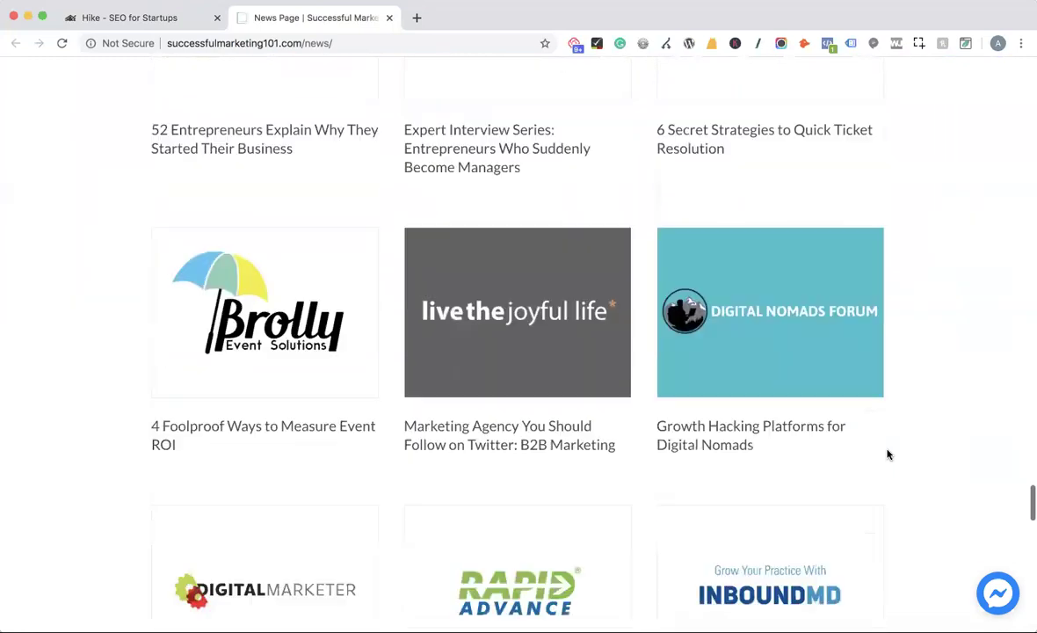
{"action": "scroll", "coordinate": [888, 455], "scroll_direction": "down", "scroll_amount": 15}
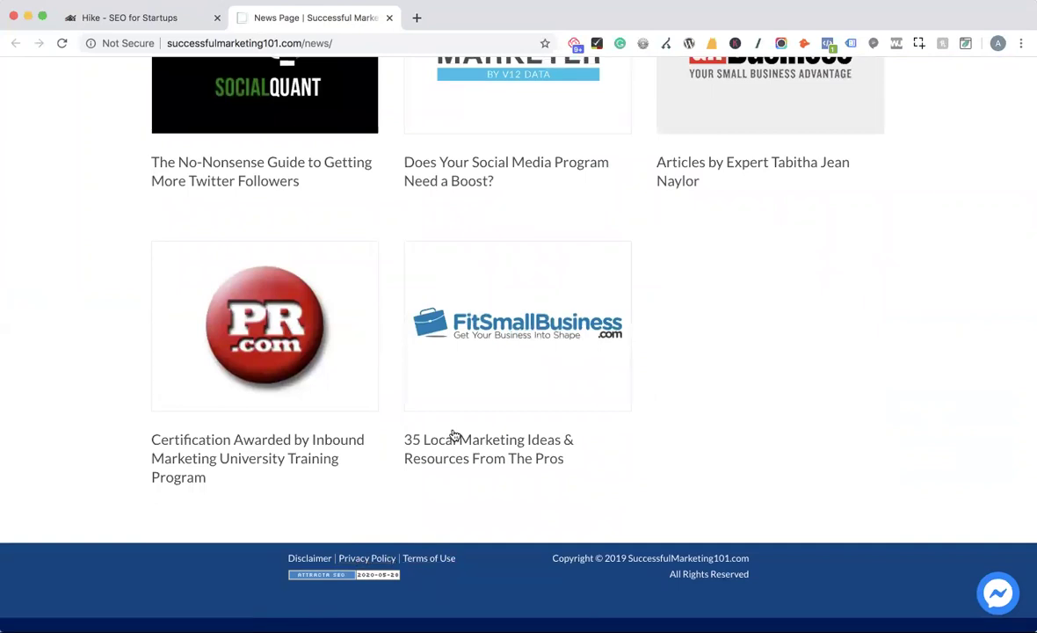
Step: Keep successfulmarketing101.com, raising Kept to 13, then inspect onemanarmy.in's links among the four disavowed domains
{"action": "left_click", "coordinate": [388, 20]}
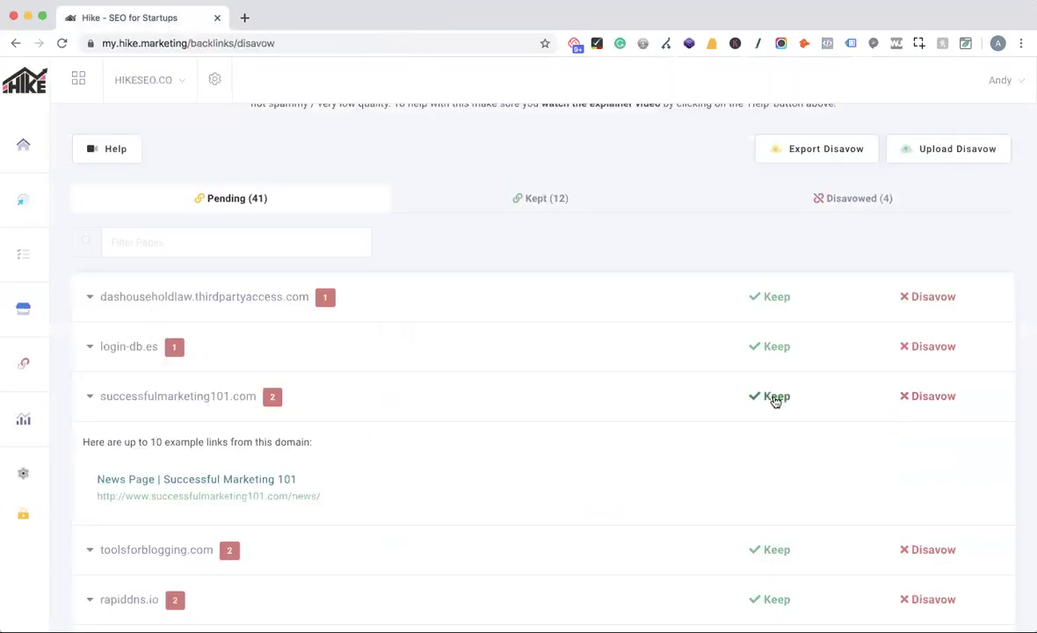
{"action": "left_click", "coordinate": [776, 397]}
{"action": "left_click", "coordinate": [866, 201]}
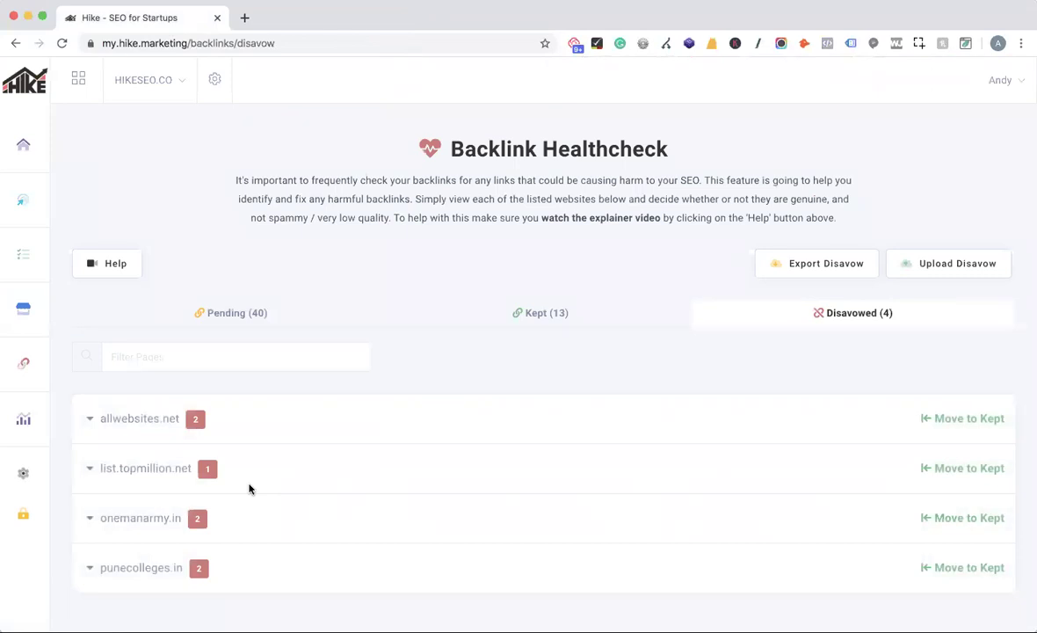
{"action": "double_click", "coordinate": [179, 520]}
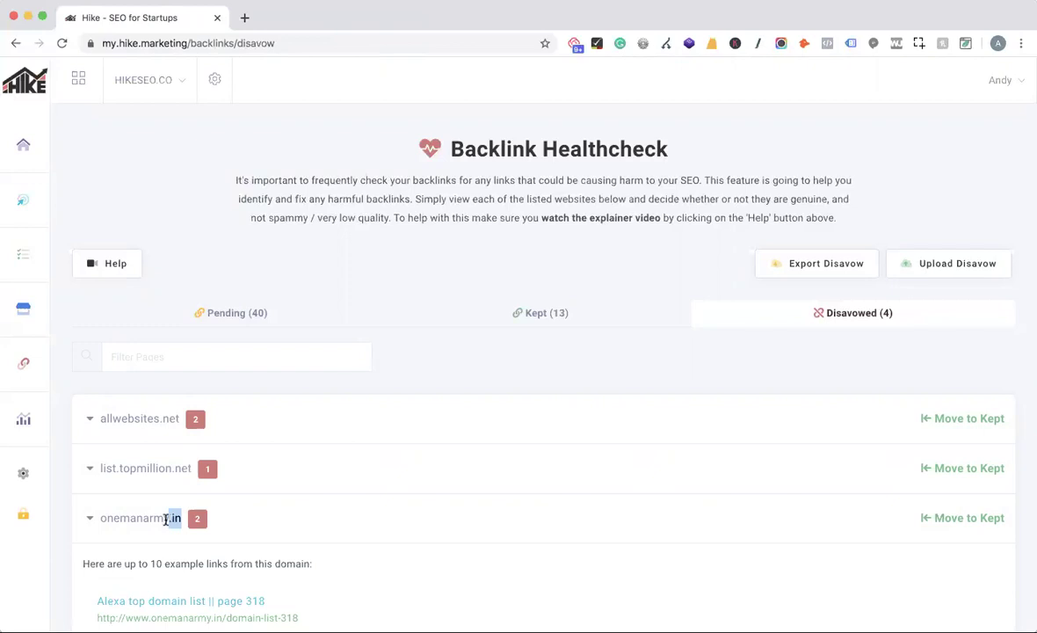
{"action": "scroll", "coordinate": [262, 560], "scroll_direction": "down", "scroll_amount": 2}
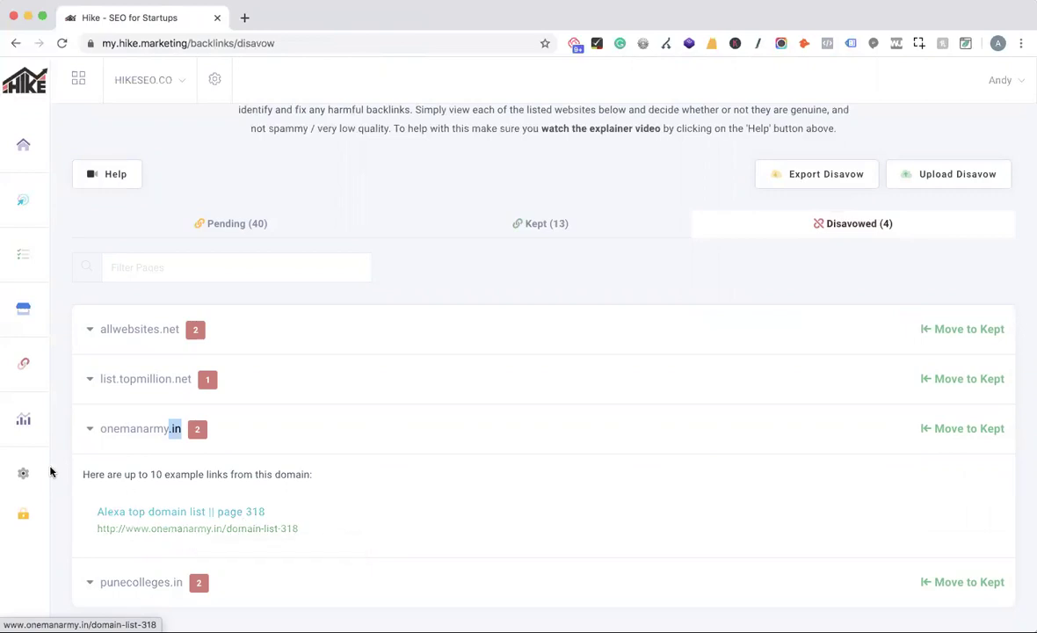
{"action": "left_click", "coordinate": [88, 429]}
{"action": "left_click", "coordinate": [249, 318]}
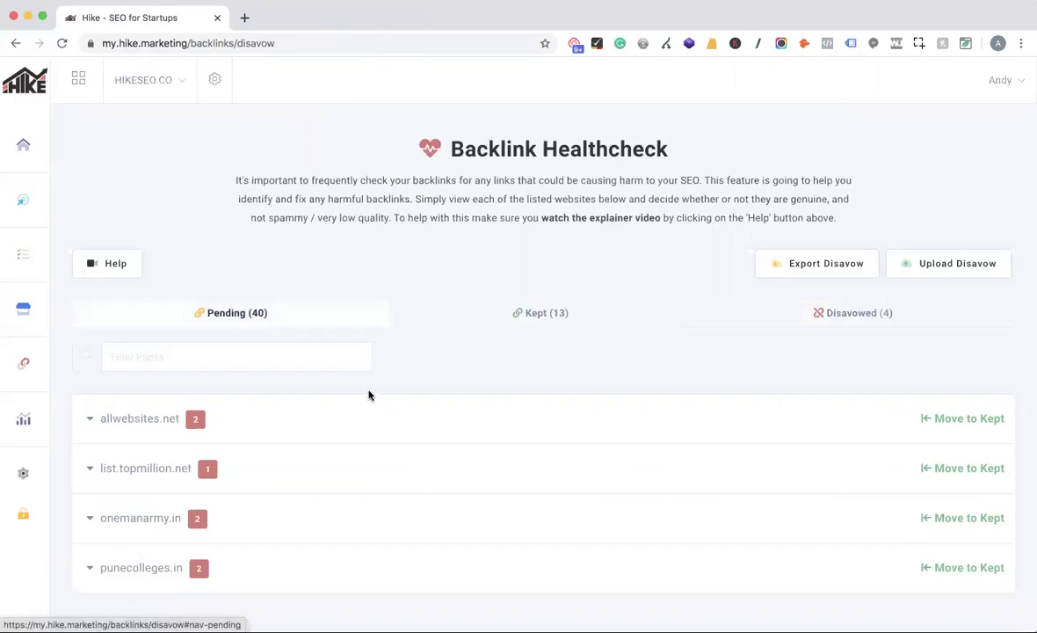
{"action": "scroll", "coordinate": [363, 447], "scroll_direction": "down", "scroll_amount": 5}
{"action": "scroll", "coordinate": [363, 447], "scroll_direction": "up", "scroll_amount": 3}
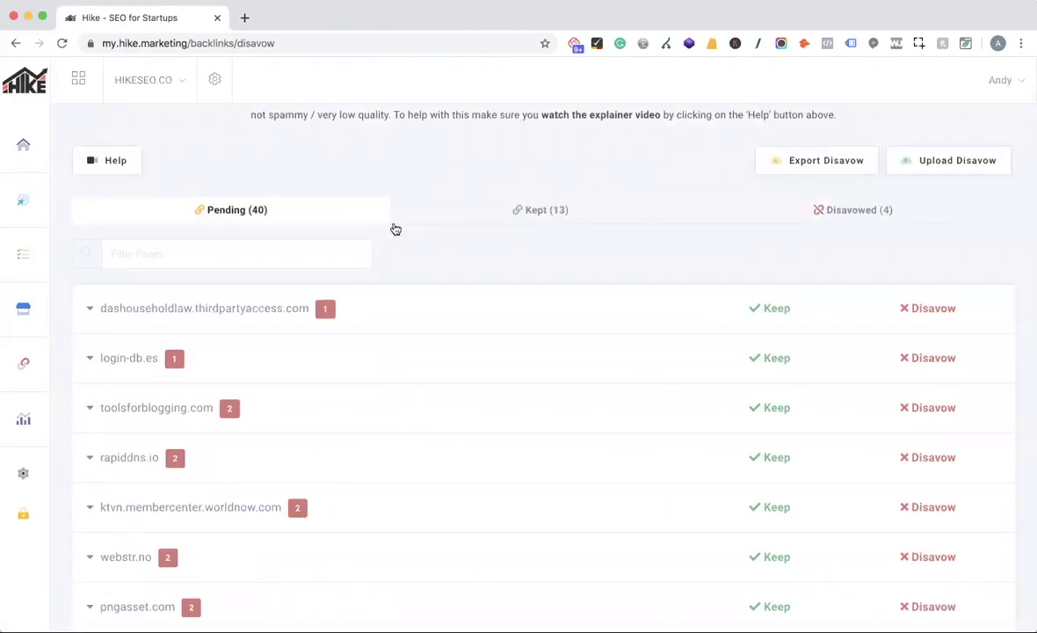
{"action": "left_click", "coordinate": [854, 209]}
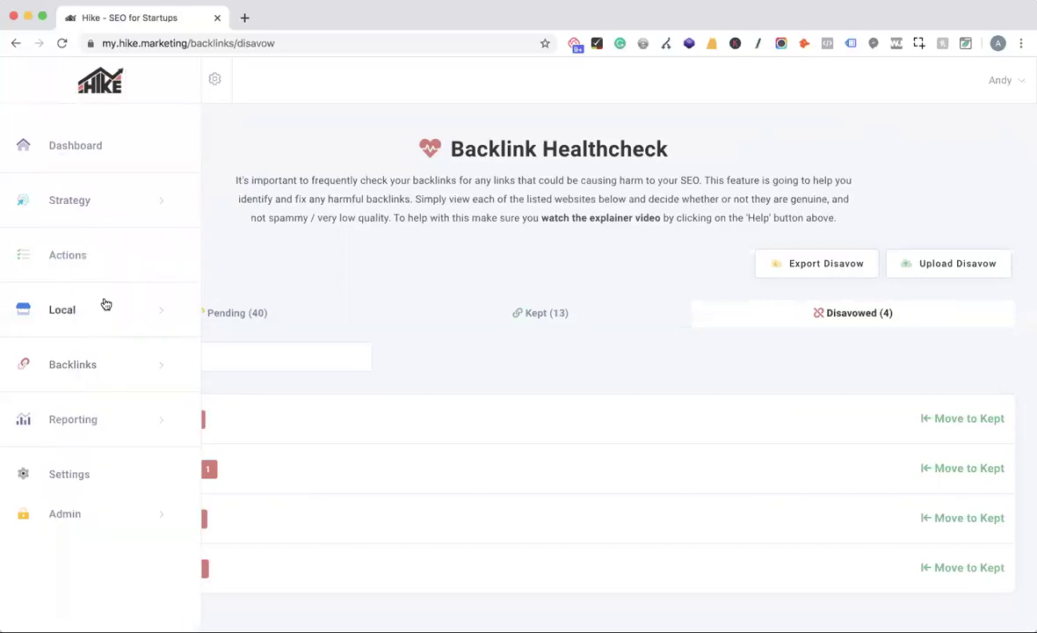
Step: Open Reporting > Traffic and scroll through 5,501 visitors, 3.72% bounce rate, and top sources, countries and cities
{"action": "mouse_move", "coordinate": [17, 370]}
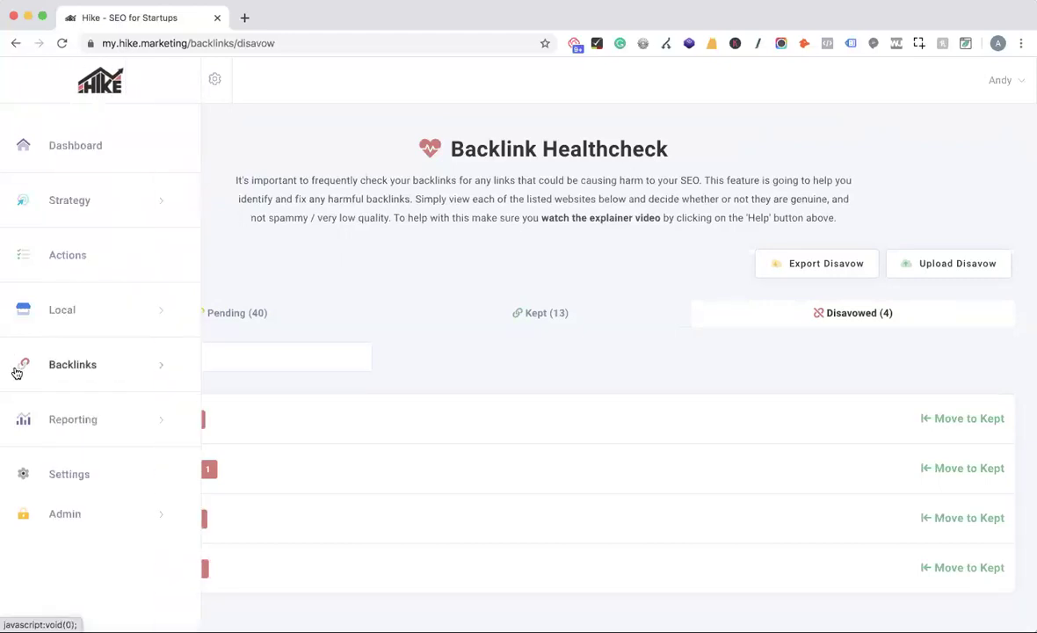
{"action": "left_click", "coordinate": [69, 418]}
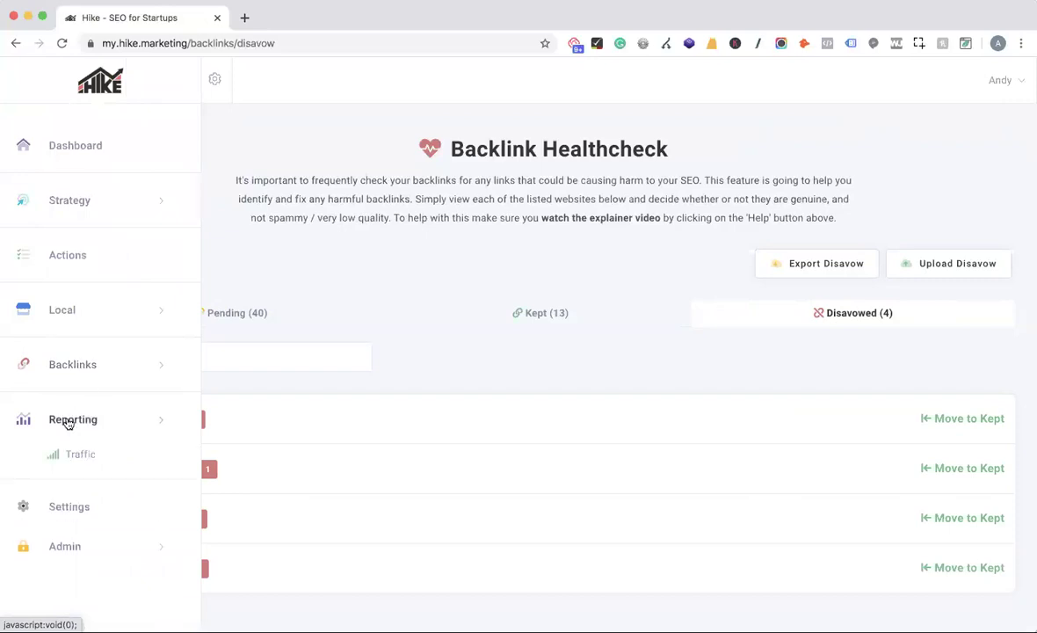
{"action": "left_click", "coordinate": [78, 456]}
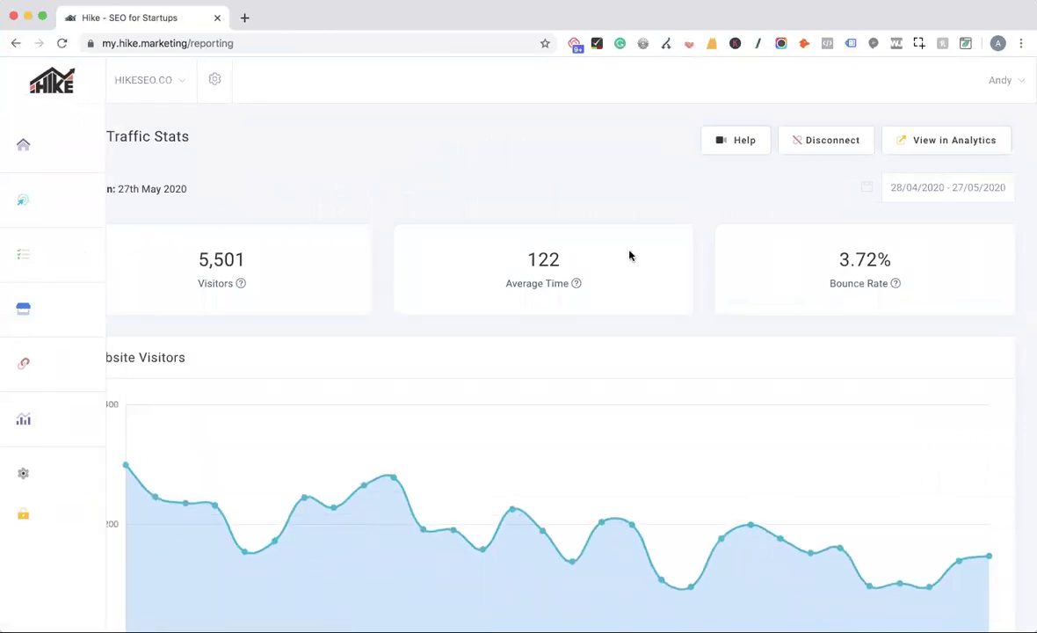
{"action": "scroll", "coordinate": [836, 352], "scroll_direction": "down", "scroll_amount": 10}
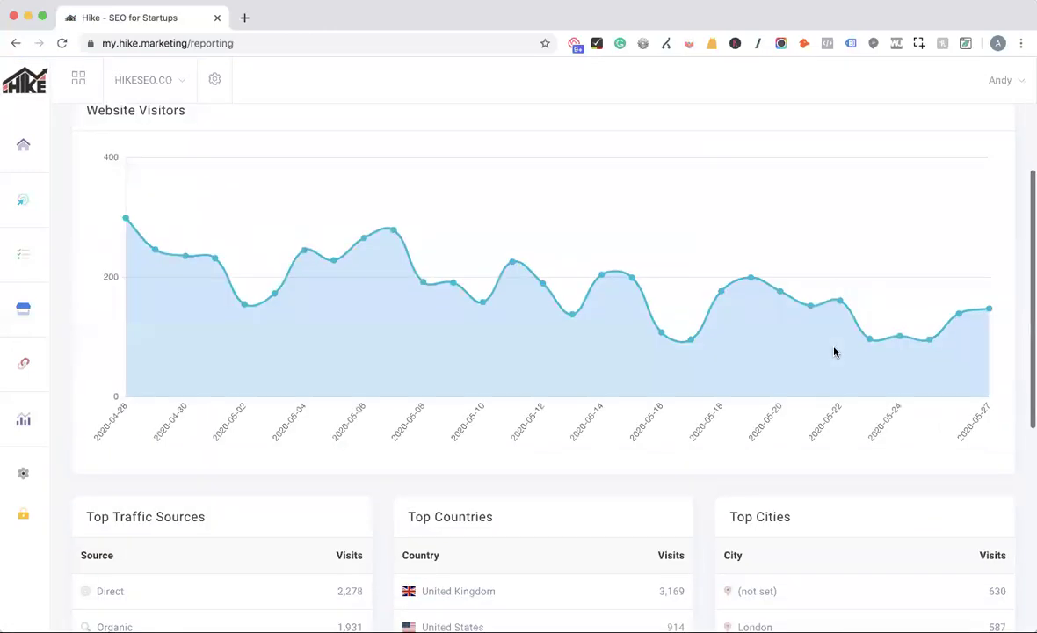
{"action": "scroll", "coordinate": [627, 446], "scroll_direction": "down", "scroll_amount": 3}
{"action": "scroll", "coordinate": [625, 445], "scroll_direction": "up", "scroll_amount": 2}
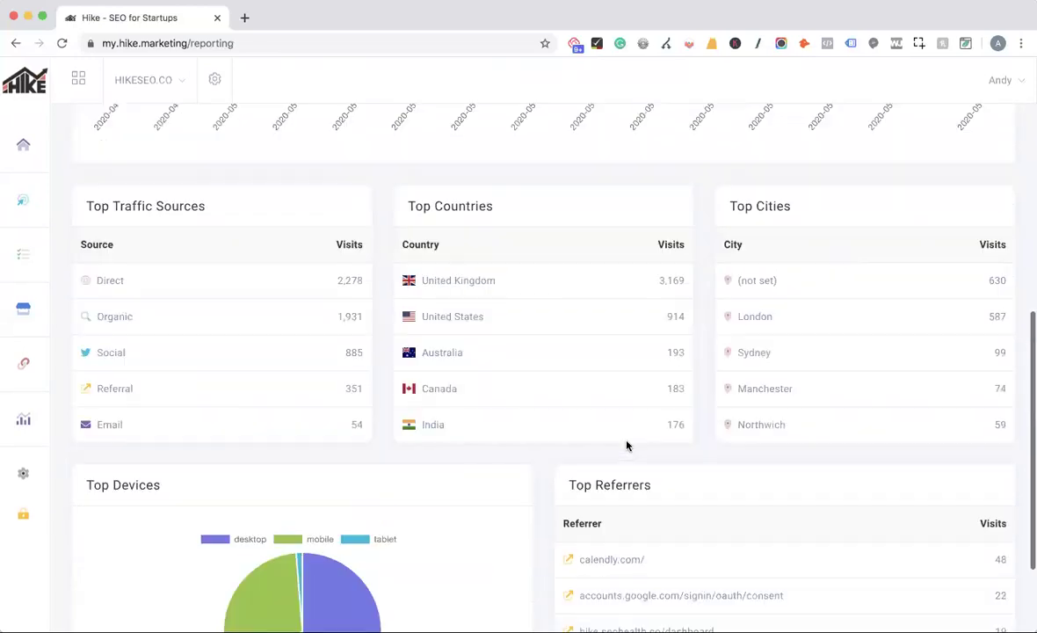
{"action": "mouse_move", "coordinate": [69, 305]}
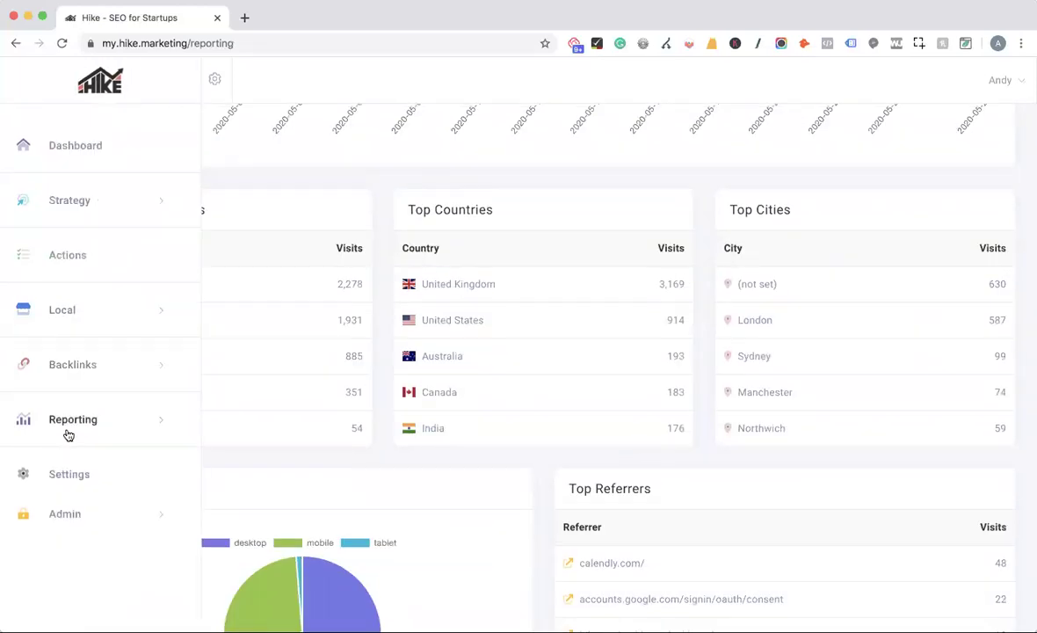
{"action": "left_click", "coordinate": [68, 429]}
Step: Open Reporting > Keywords and highlight the Current and Previous position column headings
{"action": "left_click", "coordinate": [83, 485]}
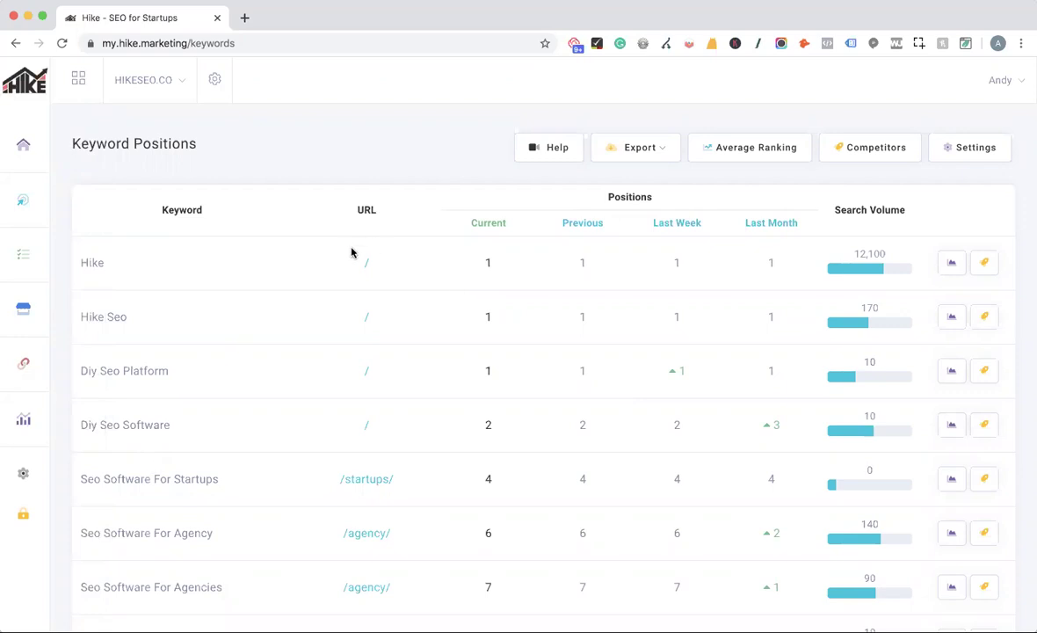
{"action": "double_click", "coordinate": [479, 223]}
{"action": "double_click", "coordinate": [584, 222]}
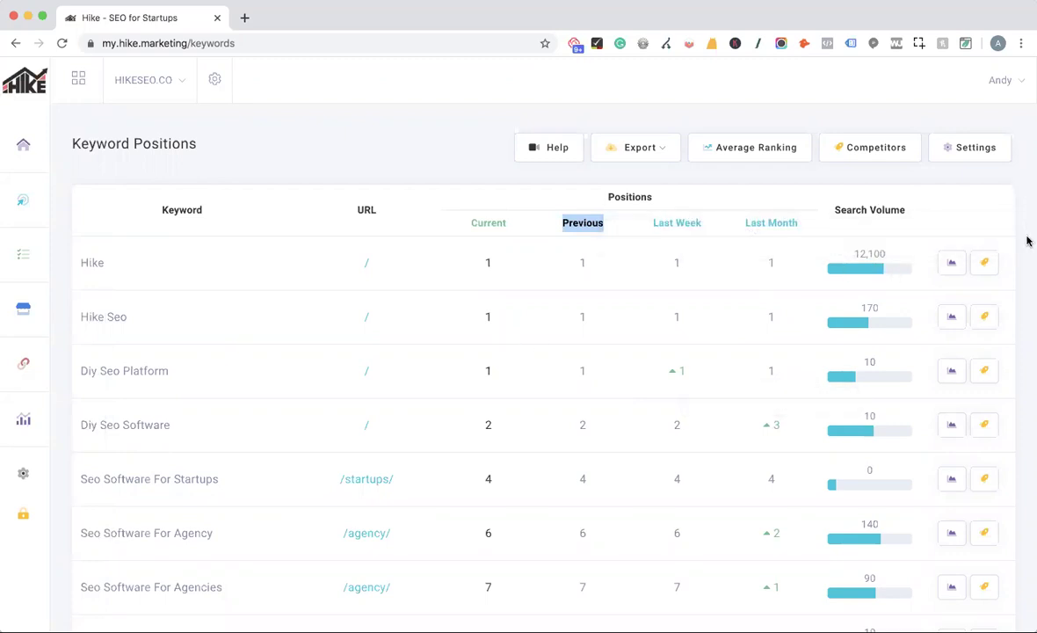
{"action": "scroll", "coordinate": [871, 281], "scroll_direction": "down", "scroll_amount": 1}
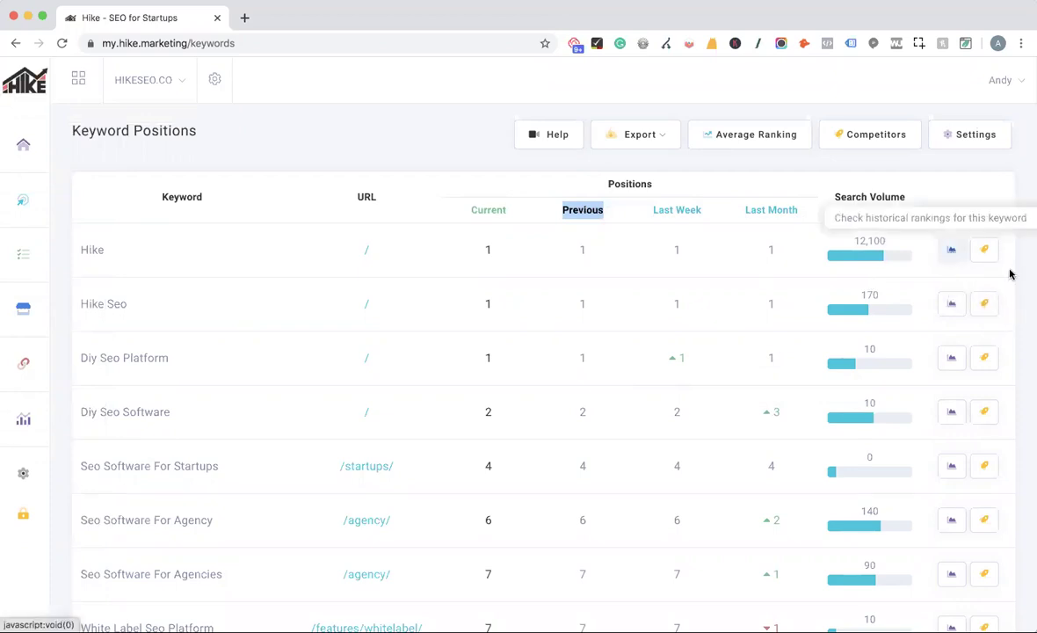
{"action": "left_click", "coordinate": [1014, 305]}
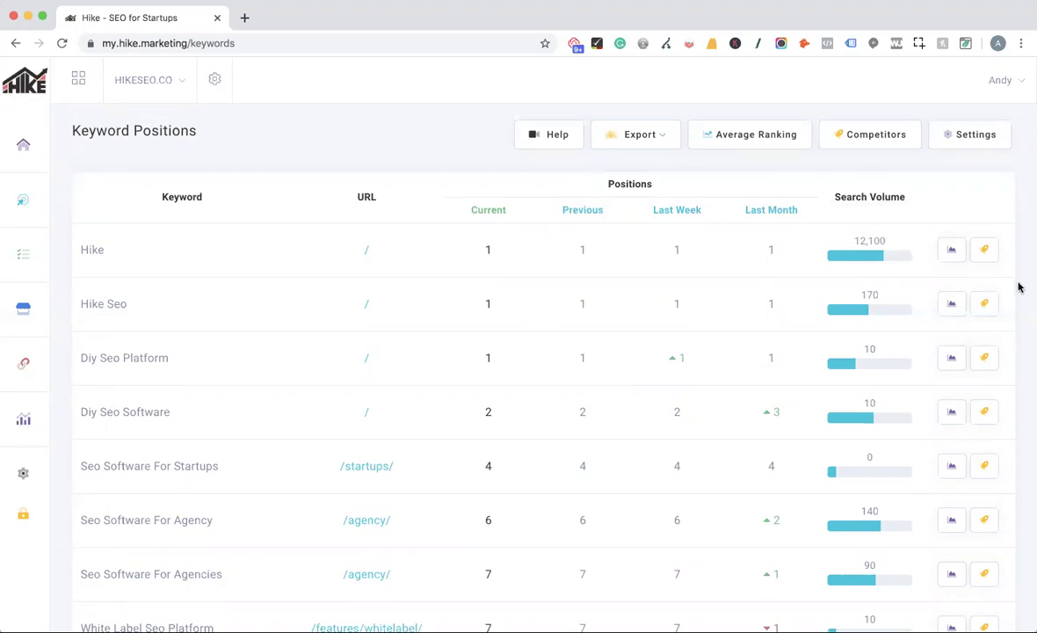
{"action": "left_click", "coordinate": [952, 413]}
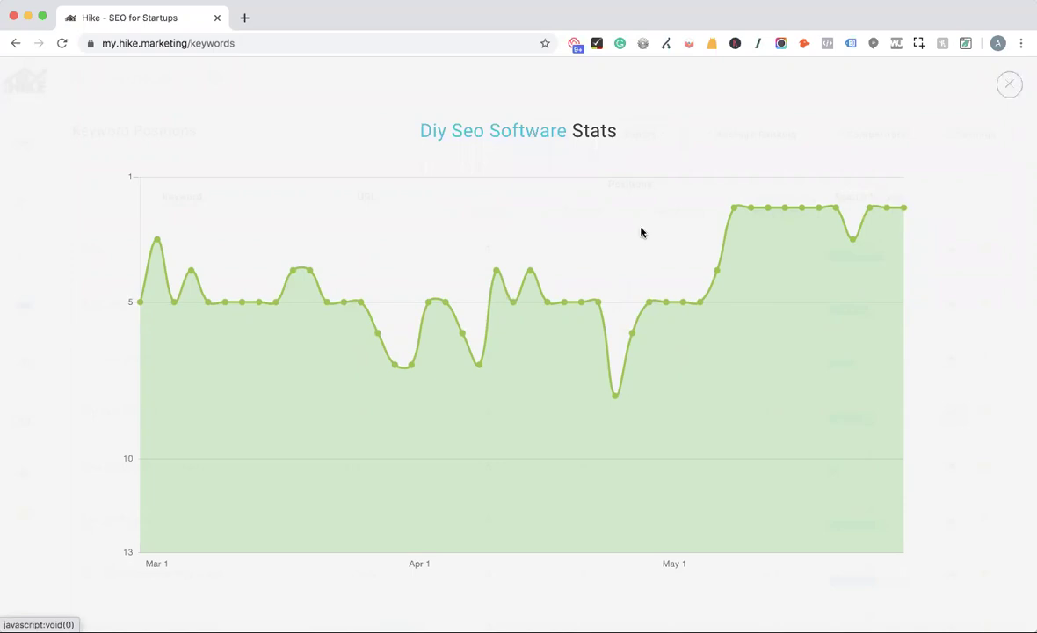
{"action": "left_click", "coordinate": [1011, 86]}
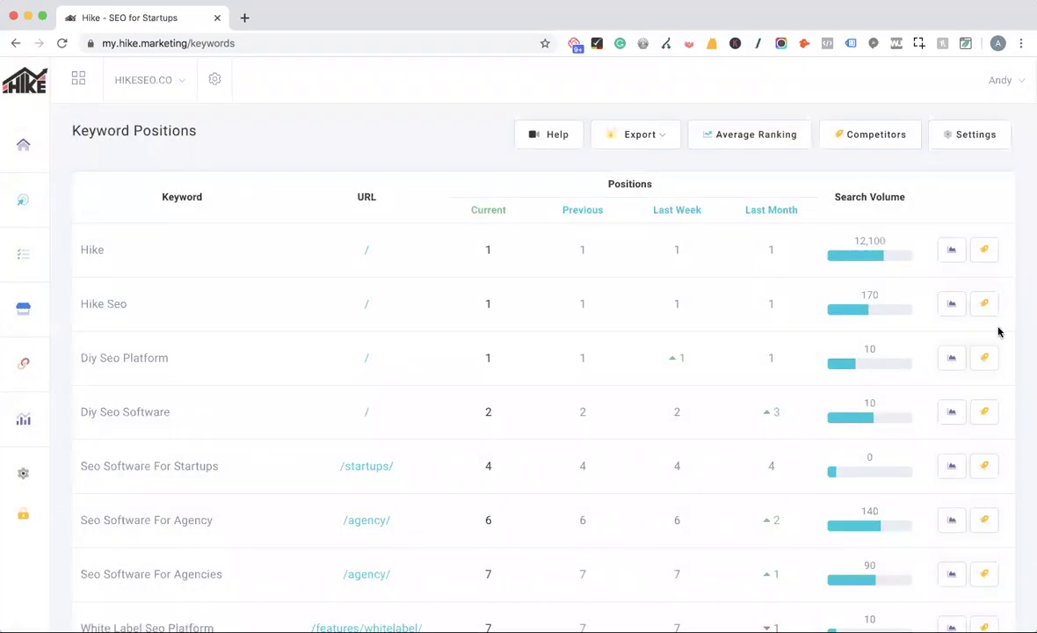
{"action": "scroll", "coordinate": [998, 332], "scroll_direction": "down", "scroll_amount": 3}
{"action": "scroll", "coordinate": [998, 331], "scroll_direction": "up", "scroll_amount": 3}
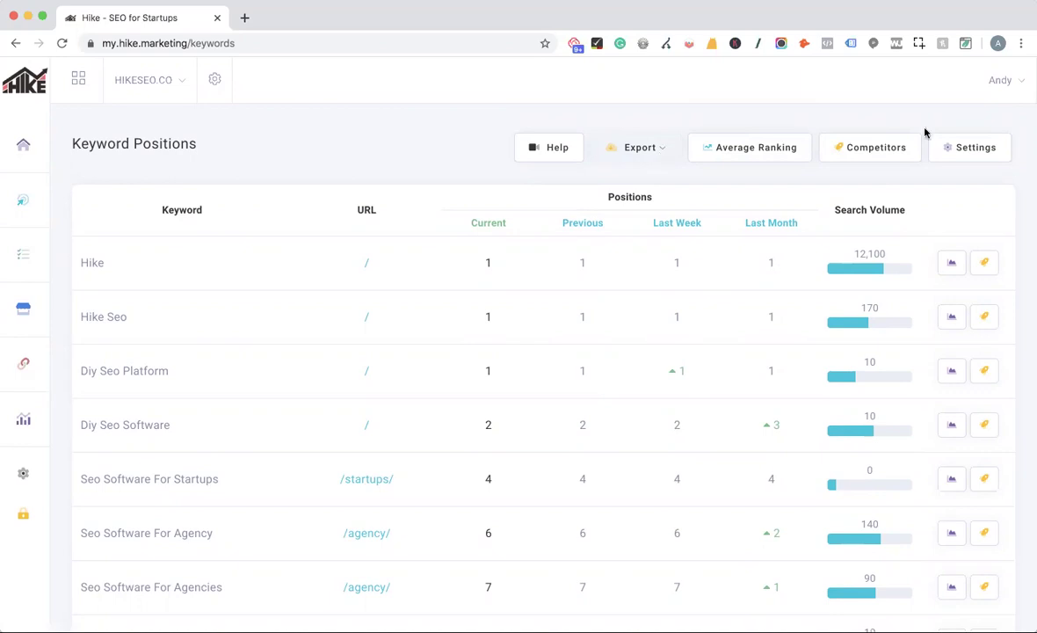
{"action": "left_click", "coordinate": [850, 156]}
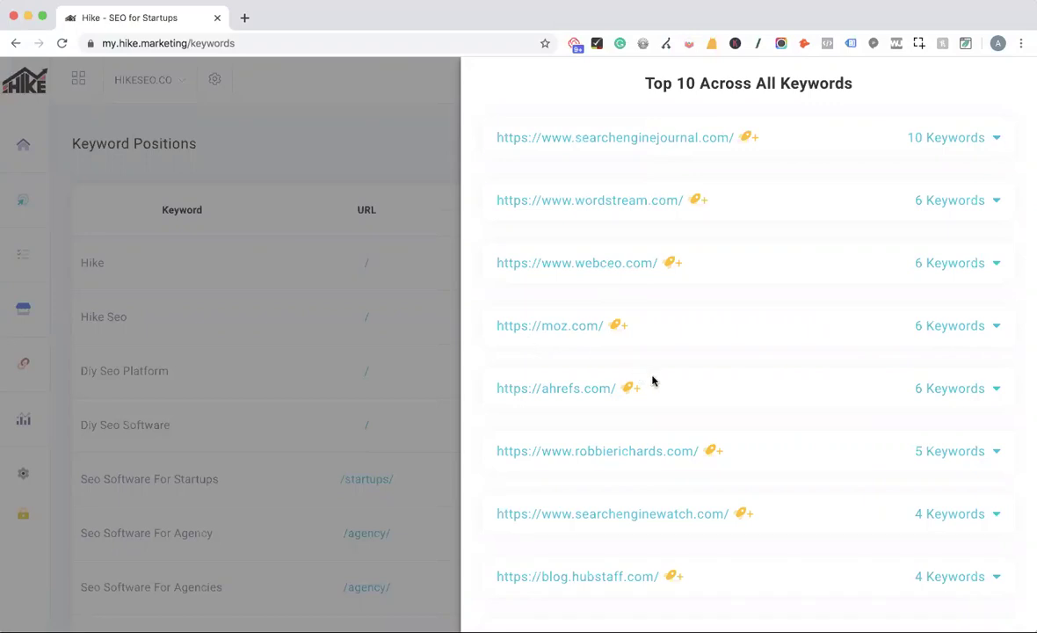
Step: Expand and collapse moz.com's ranking keywords in Top 10 Across All Keywords, then close that panel
{"action": "left_click", "coordinate": [999, 328]}
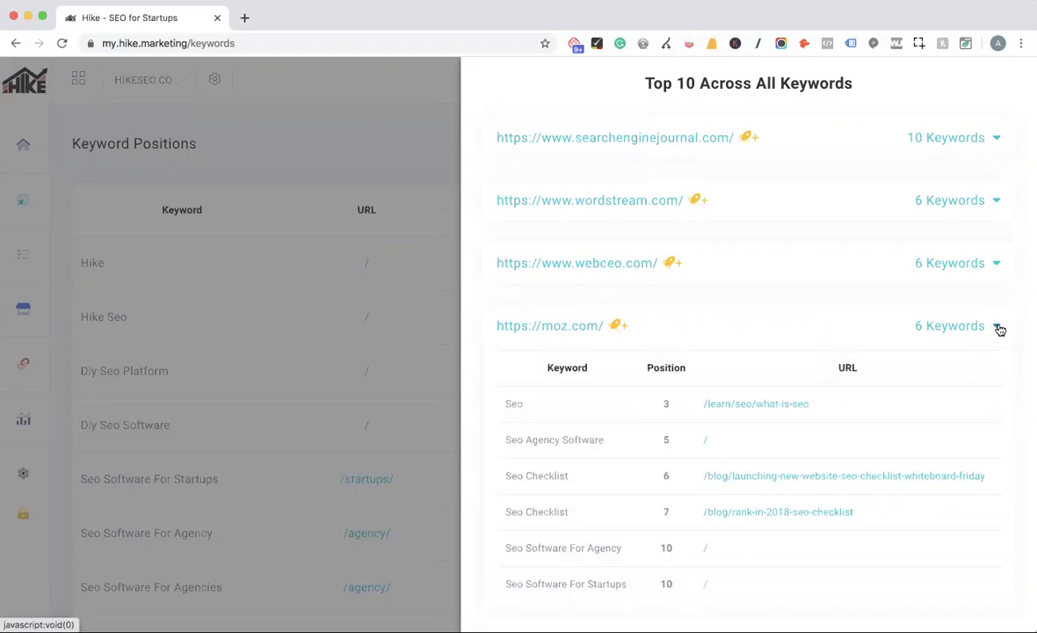
{"action": "scroll", "coordinate": [639, 431], "scroll_direction": "down", "scroll_amount": 2}
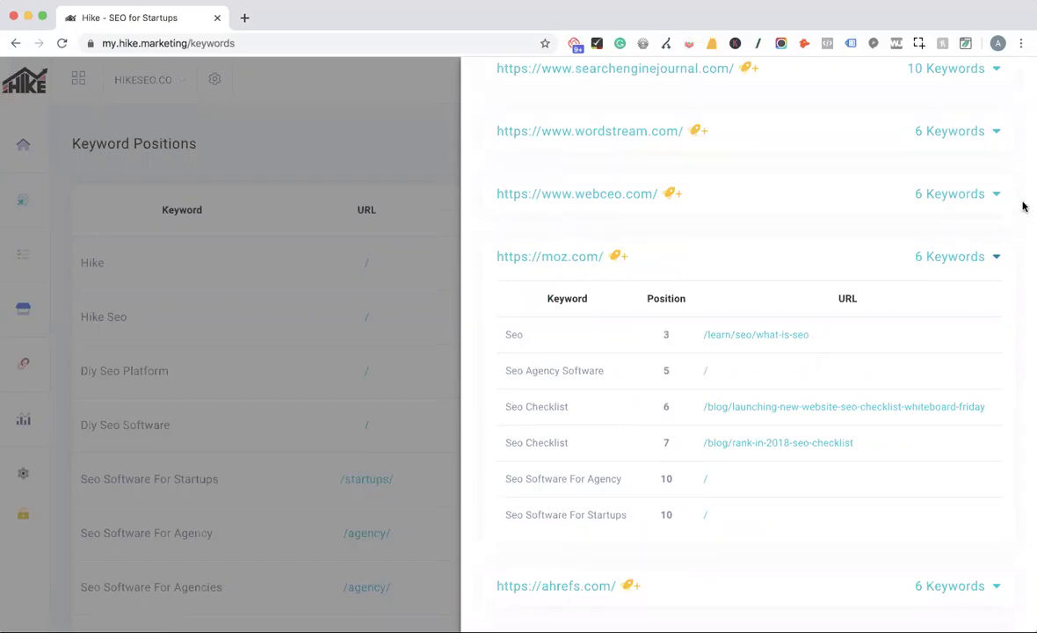
{"action": "left_click", "coordinate": [1000, 262]}
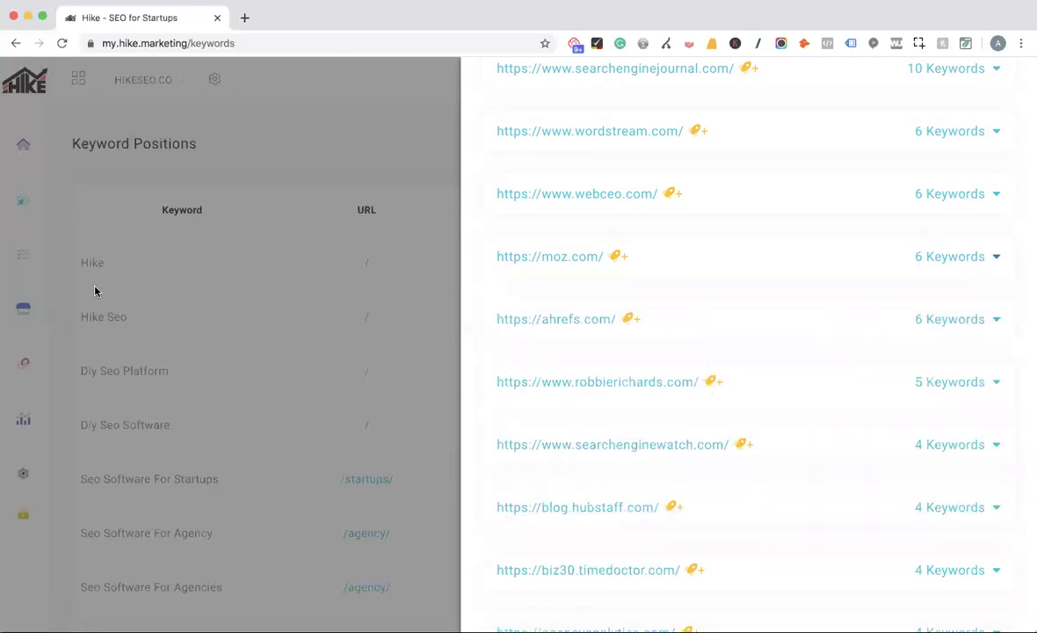
{"action": "scroll", "coordinate": [819, 373], "scroll_direction": "up", "scroll_amount": 2}
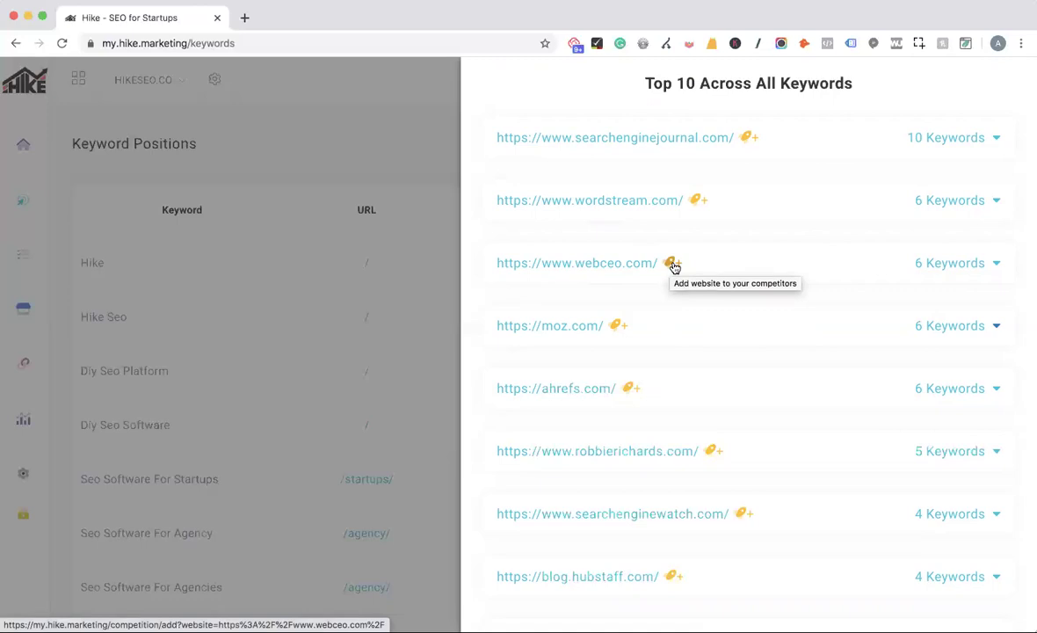
{"action": "left_click", "coordinate": [373, 140]}
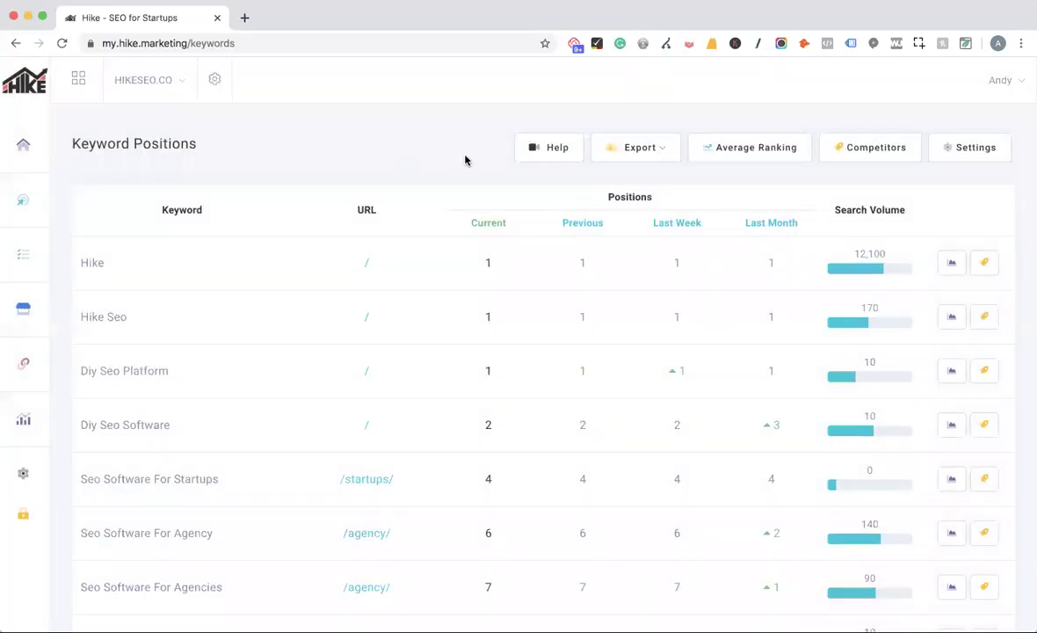